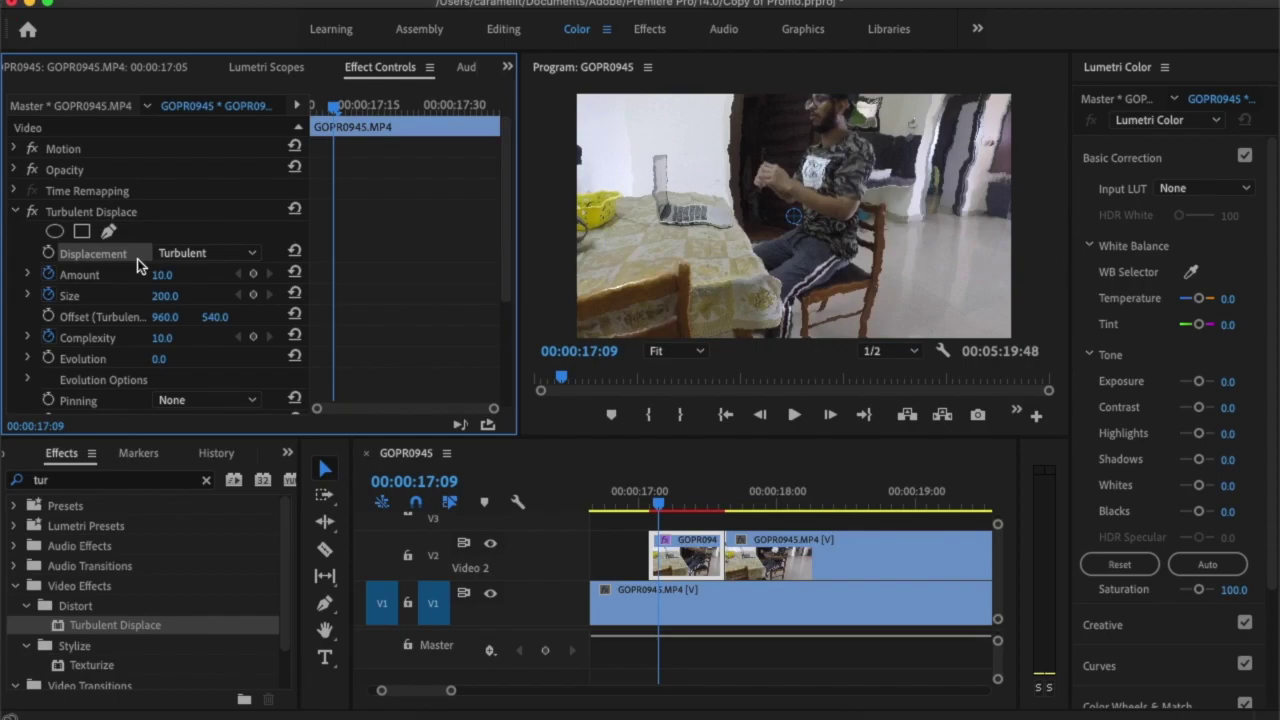
- Remove the Turbulent Displace effect from the short clip on V2
click(109, 213)
key(Delete)
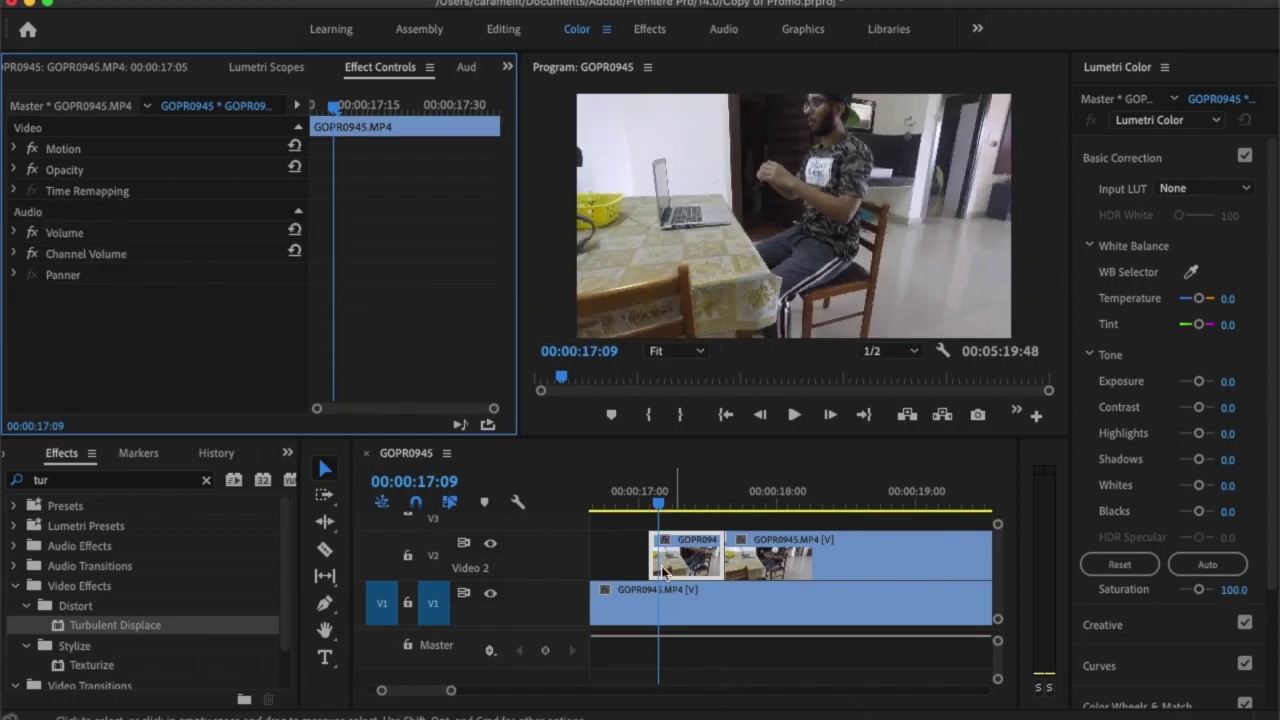
- Scrub the sequence from the empty-room footage through to the end of the short V2 clip at 00:00:17:38
click(660, 503)
drag(660, 503, 594, 519)
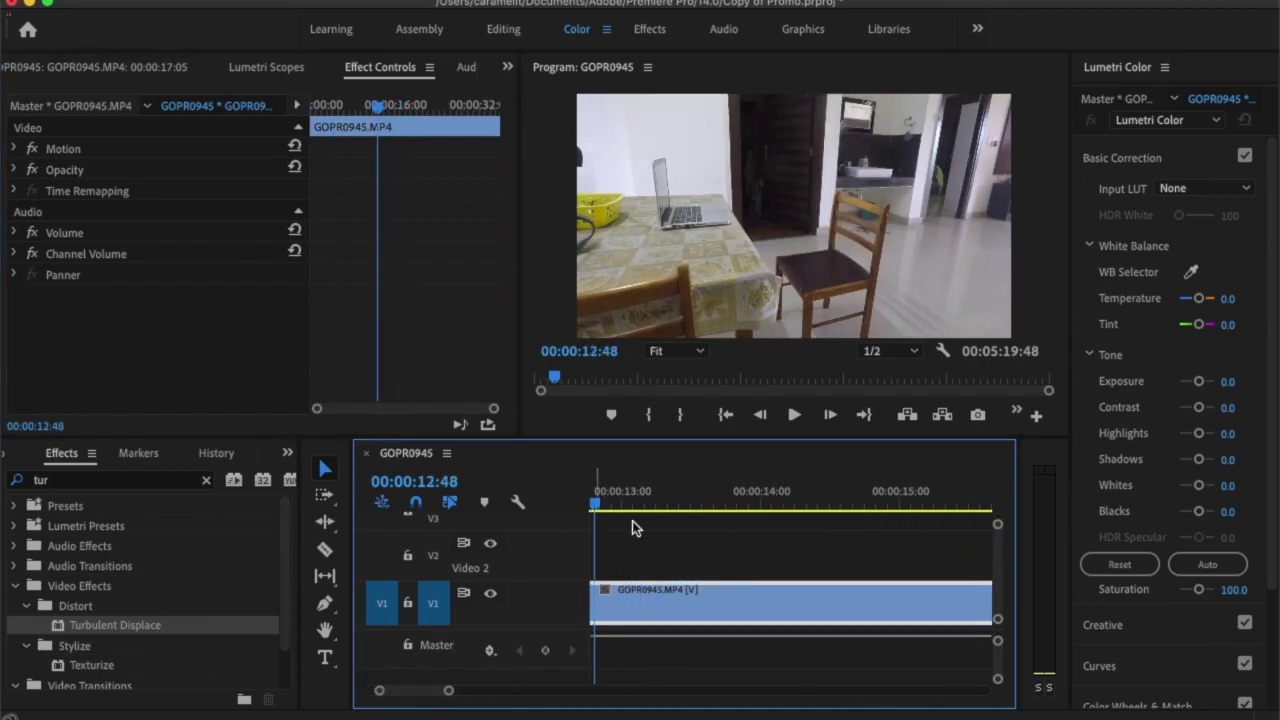
scroll(705, 536, down, 5)
drag(697, 513, 795, 552)
scroll(787, 547, right, 5)
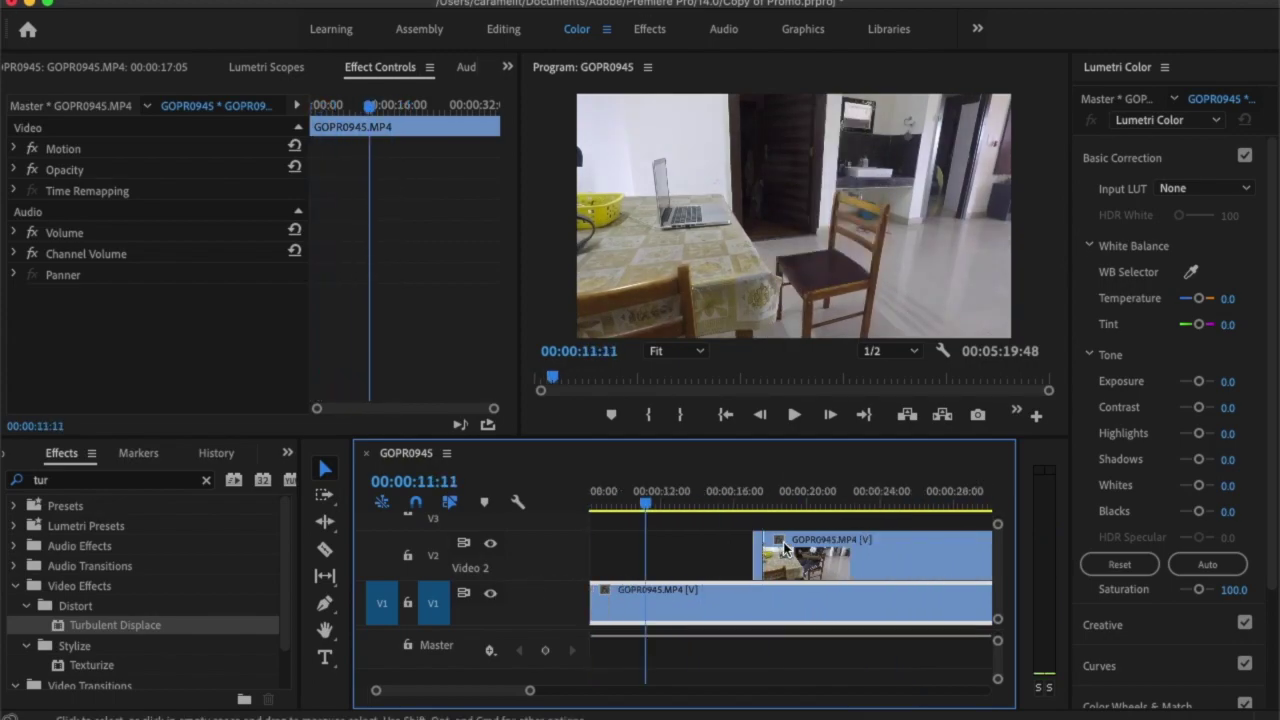
drag(625, 508, 744, 508)
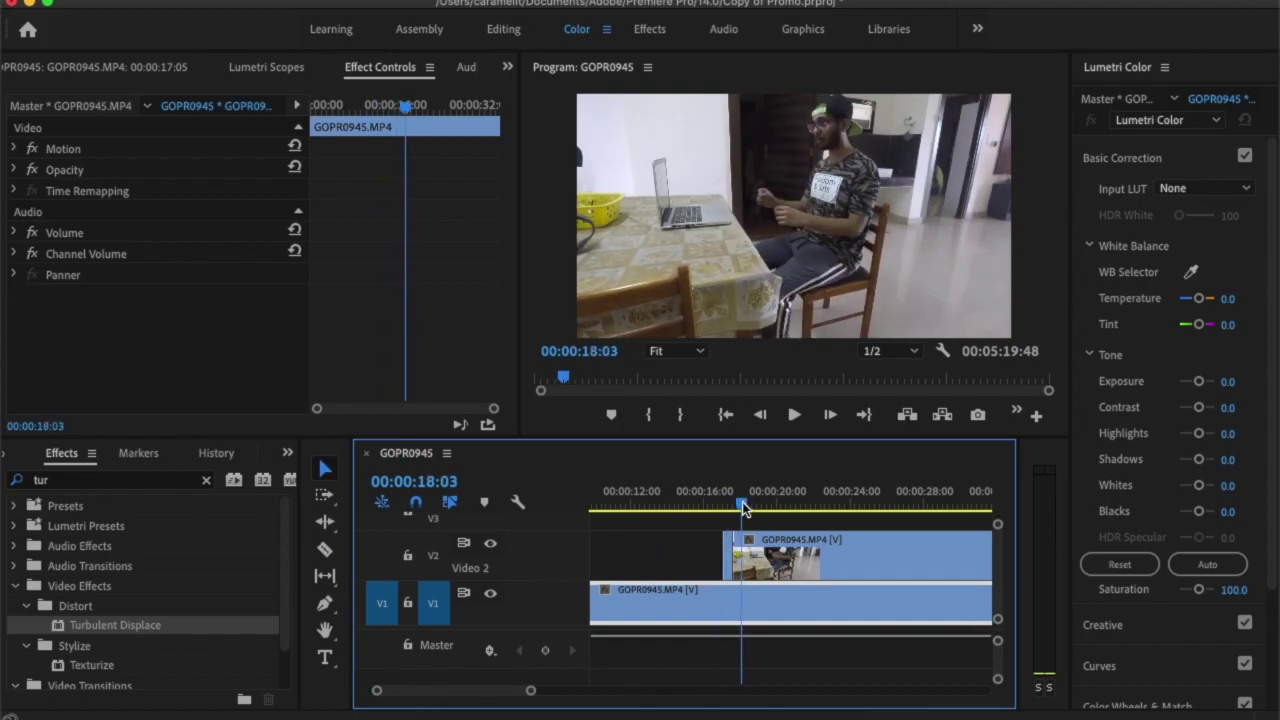
scroll(714, 561, up, 10)
scroll(715, 561, right, 7)
scroll(688, 501, left, 3)
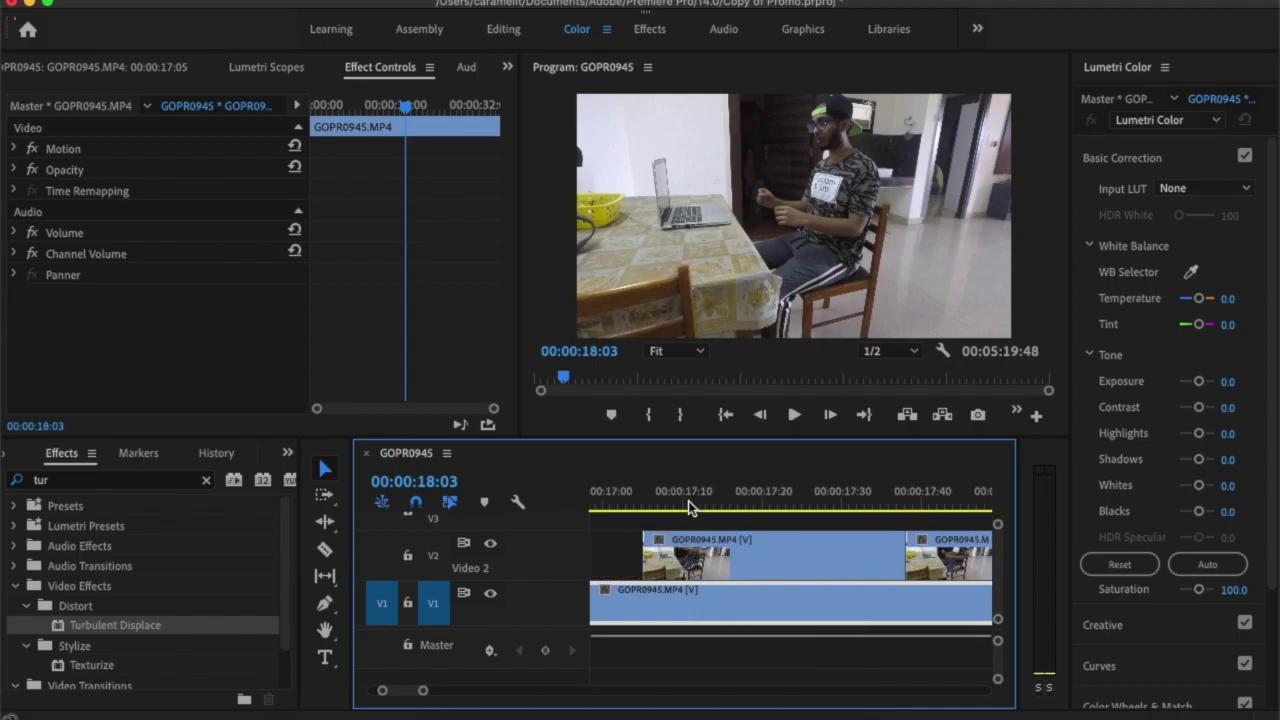
click(686, 507)
drag(686, 507, 905, 555)
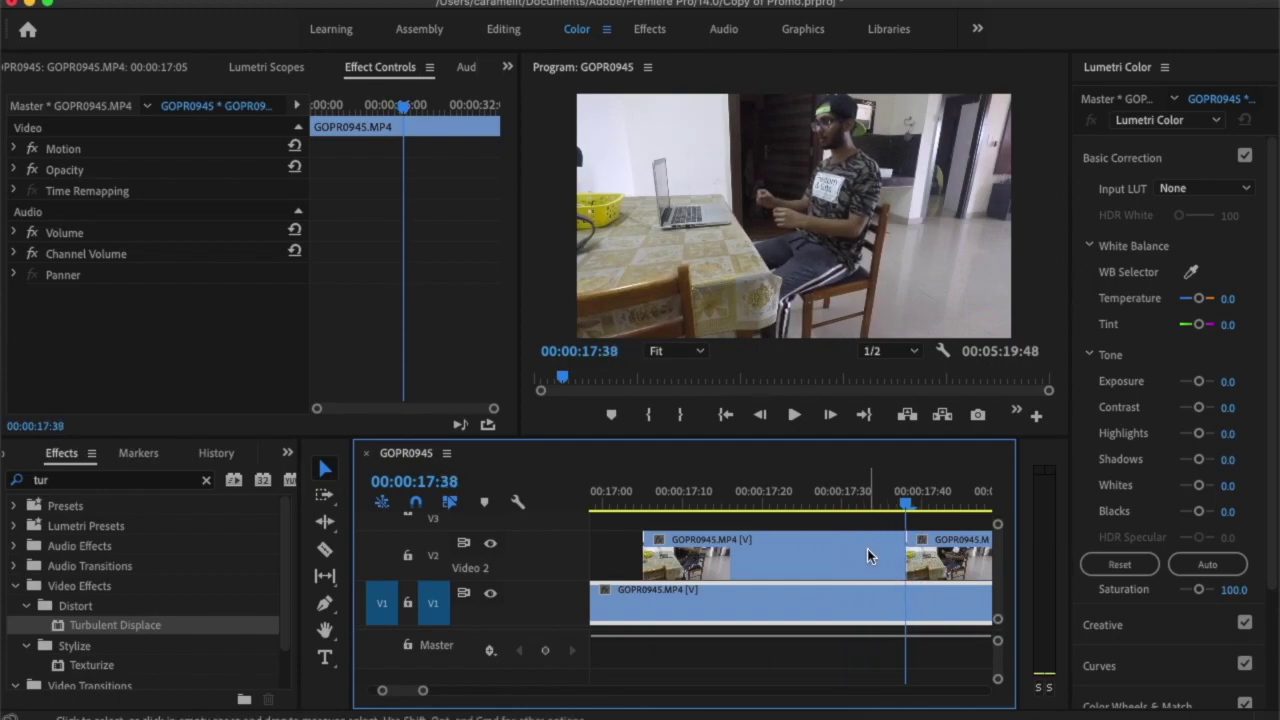
- Expand the Opacity settings of the short V2 clip and play the sequence from the clip's start at 00:00:17:05
click(867, 549)
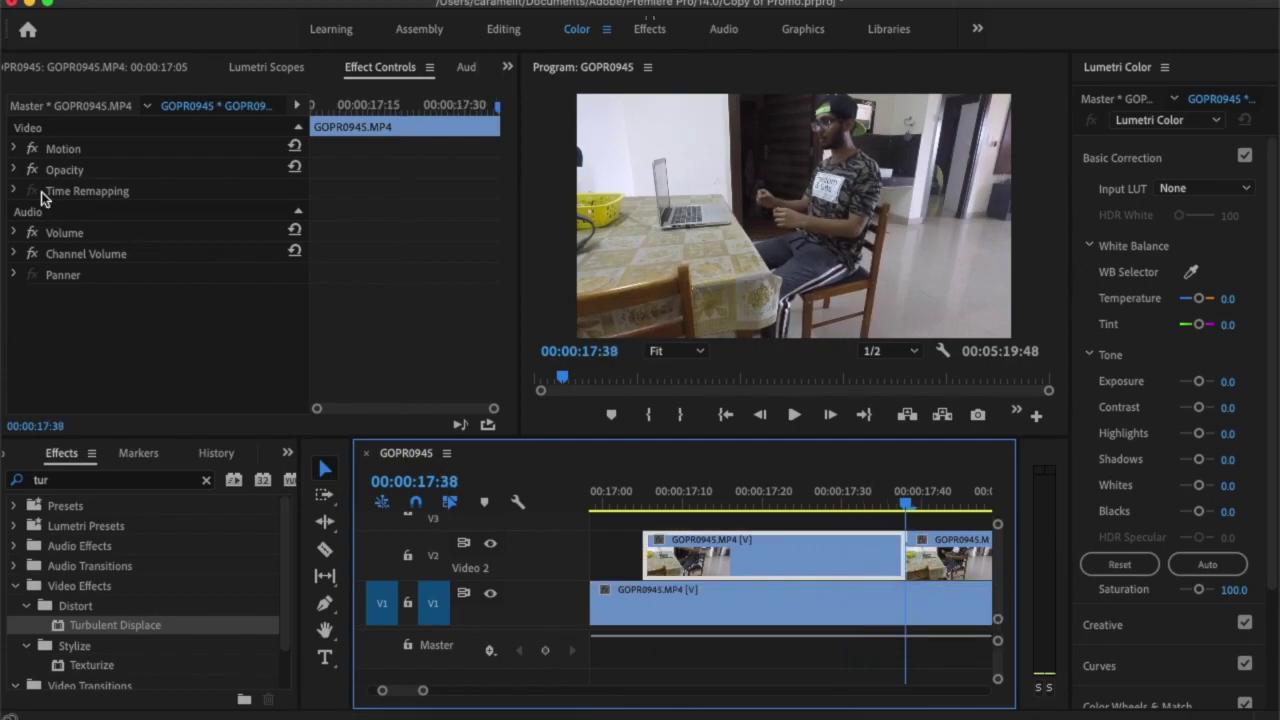
click(13, 171)
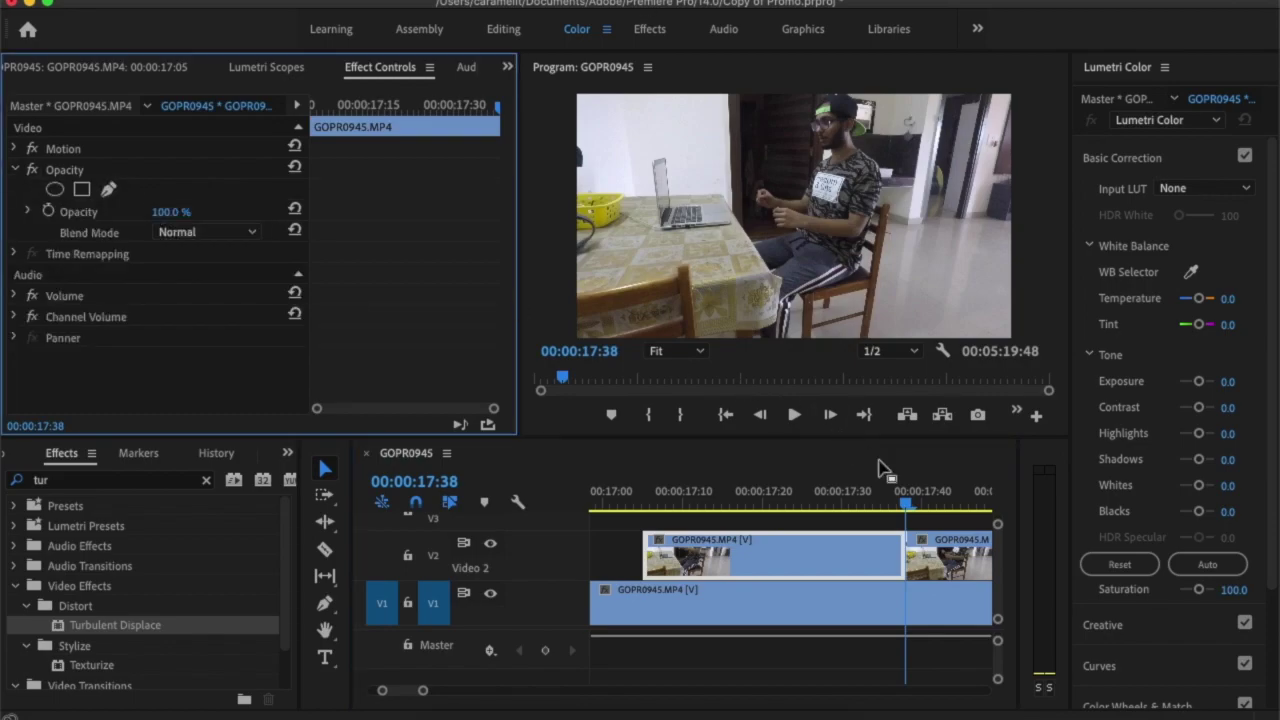
drag(870, 495, 639, 493)
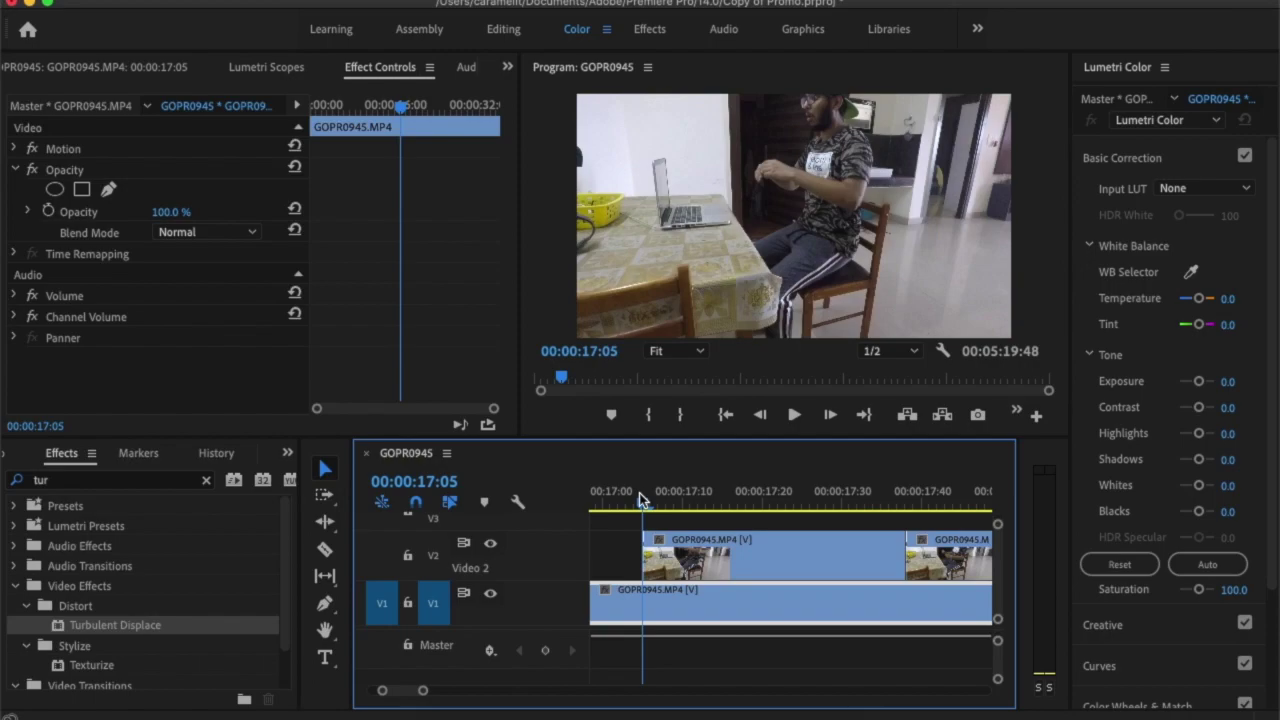
key(space)
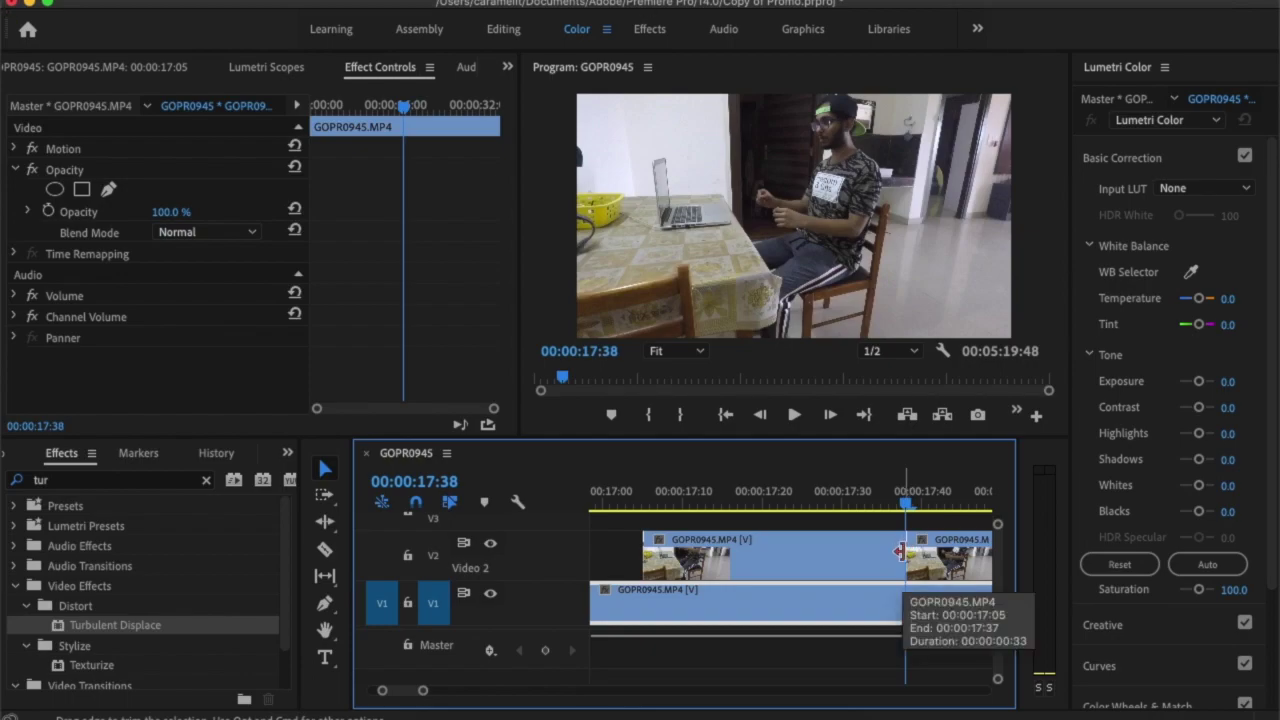
- Trim the end of the short V2 clip to 00:00:17:35 and move the following V2 clip up against it
key(Left)
key(Left)
key(Left)
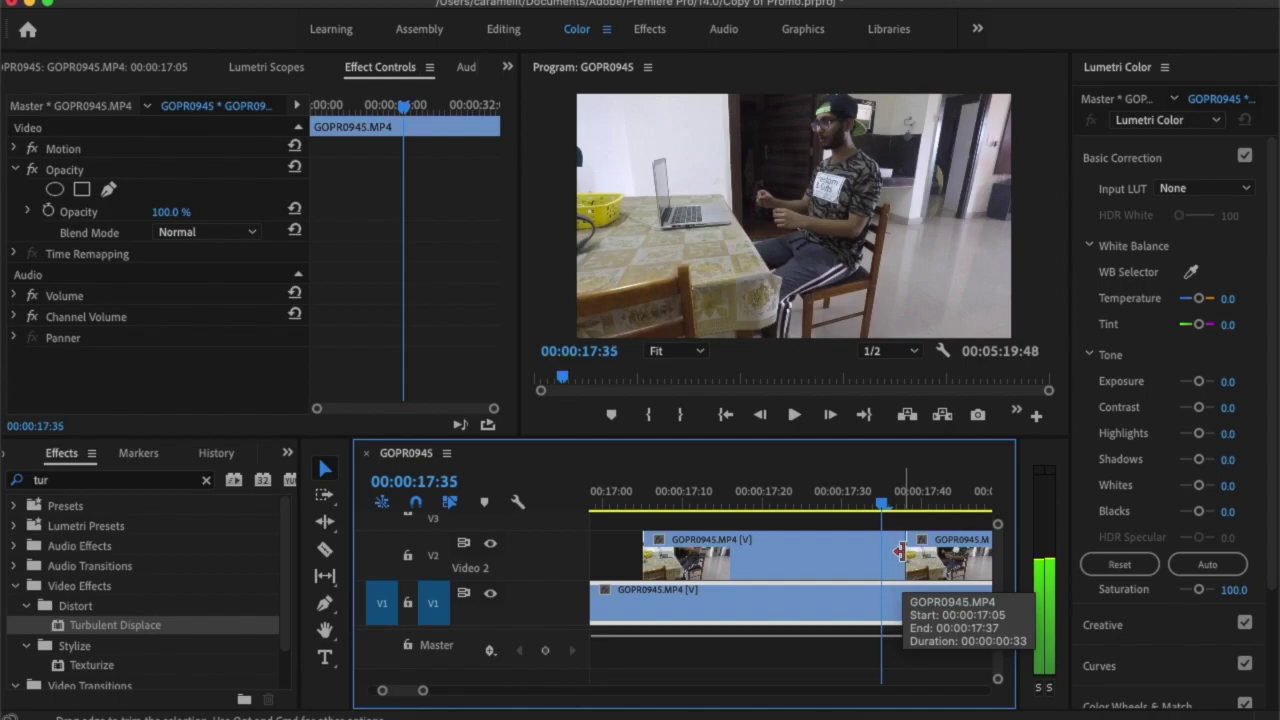
drag(900, 552, 881, 553)
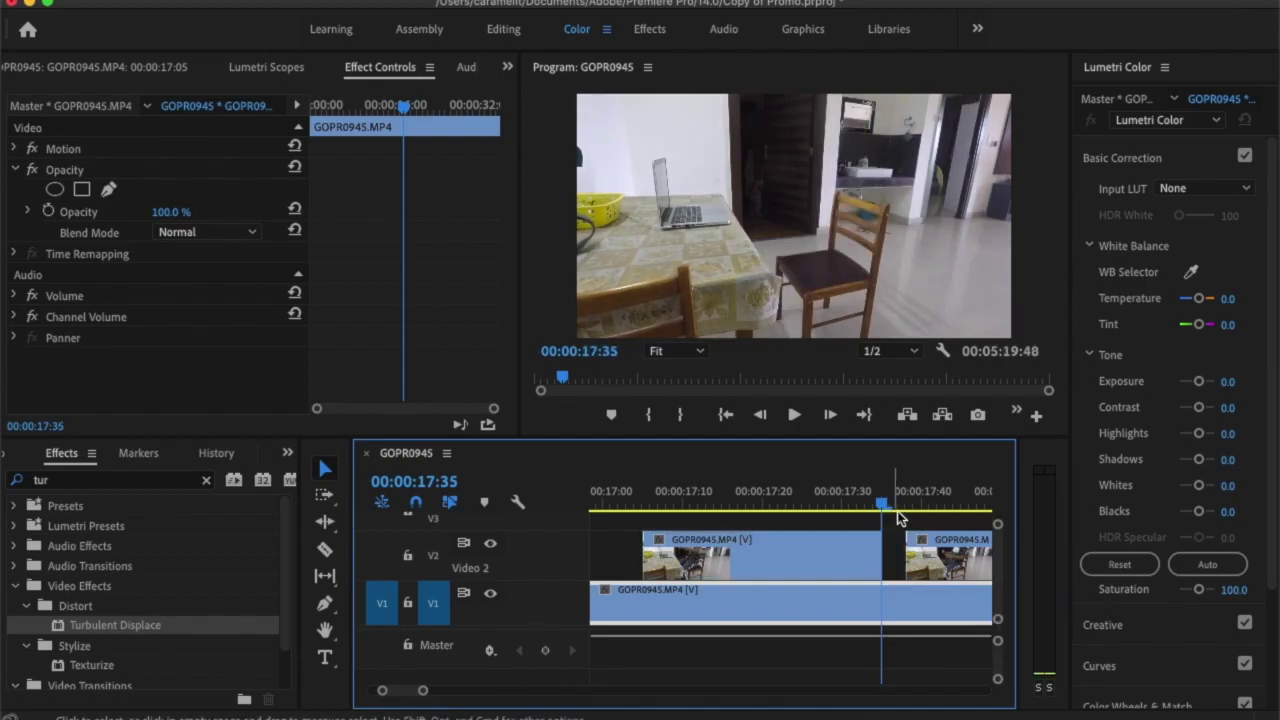
drag(953, 574, 929, 574)
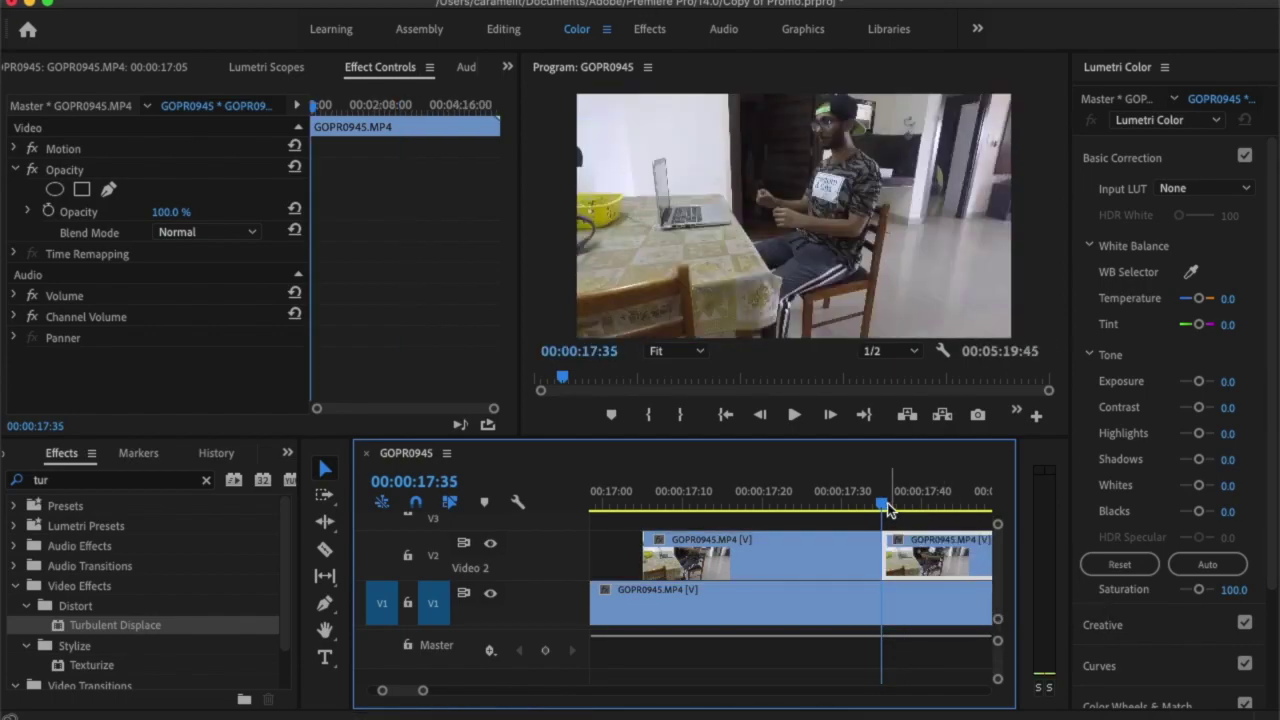
click(873, 503)
drag(855, 502, 881, 510)
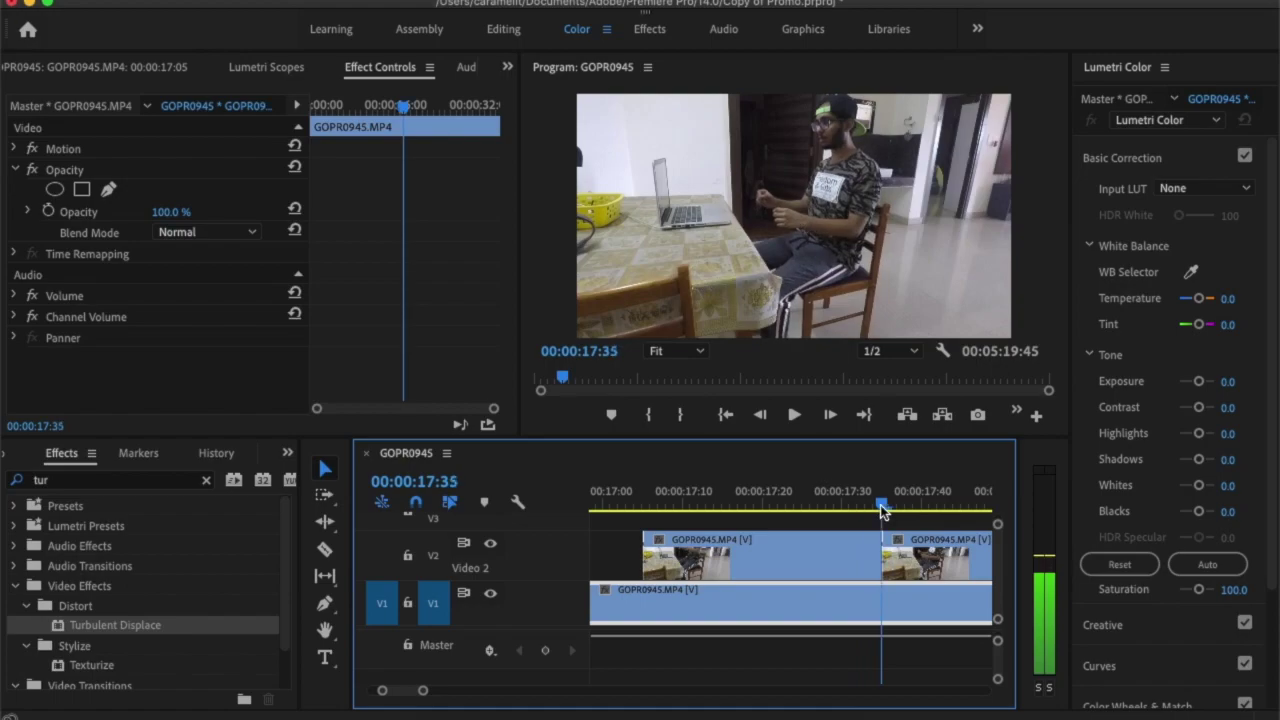
- Draw a closed free-form opacity mask around the seated man and his chair on the short V2 clip at 00:00:17:20
click(835, 537)
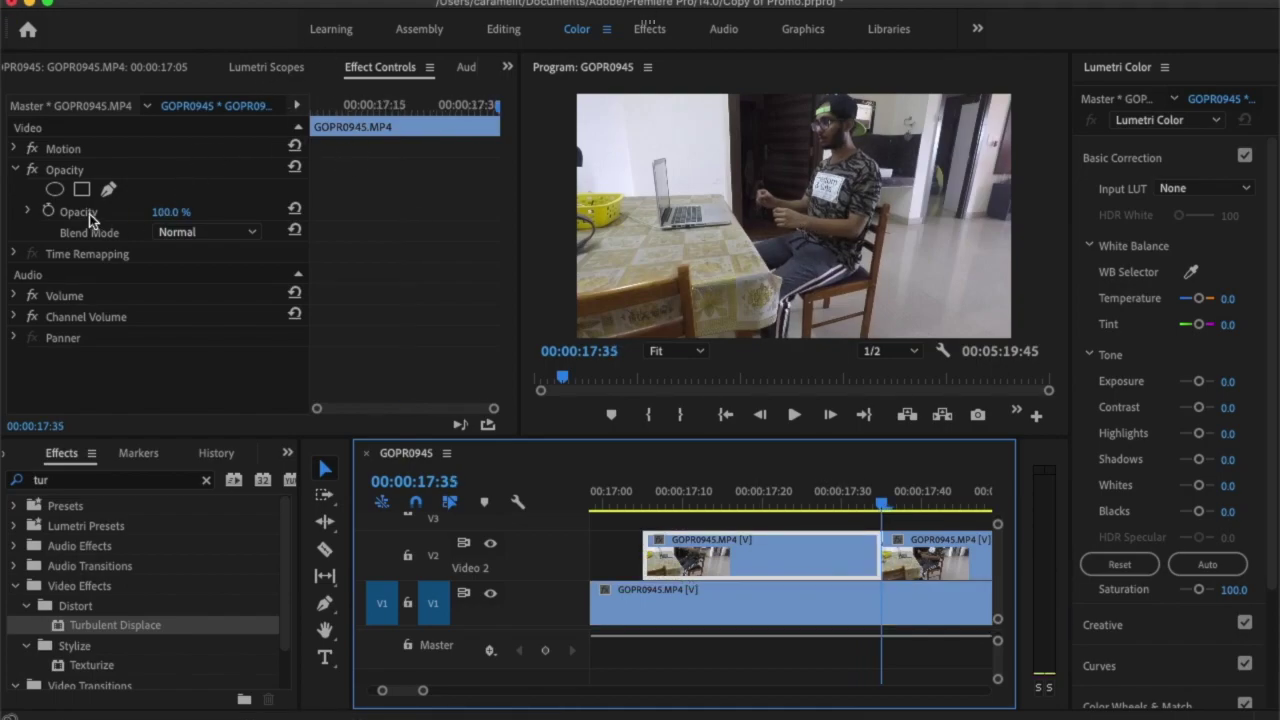
click(643, 503)
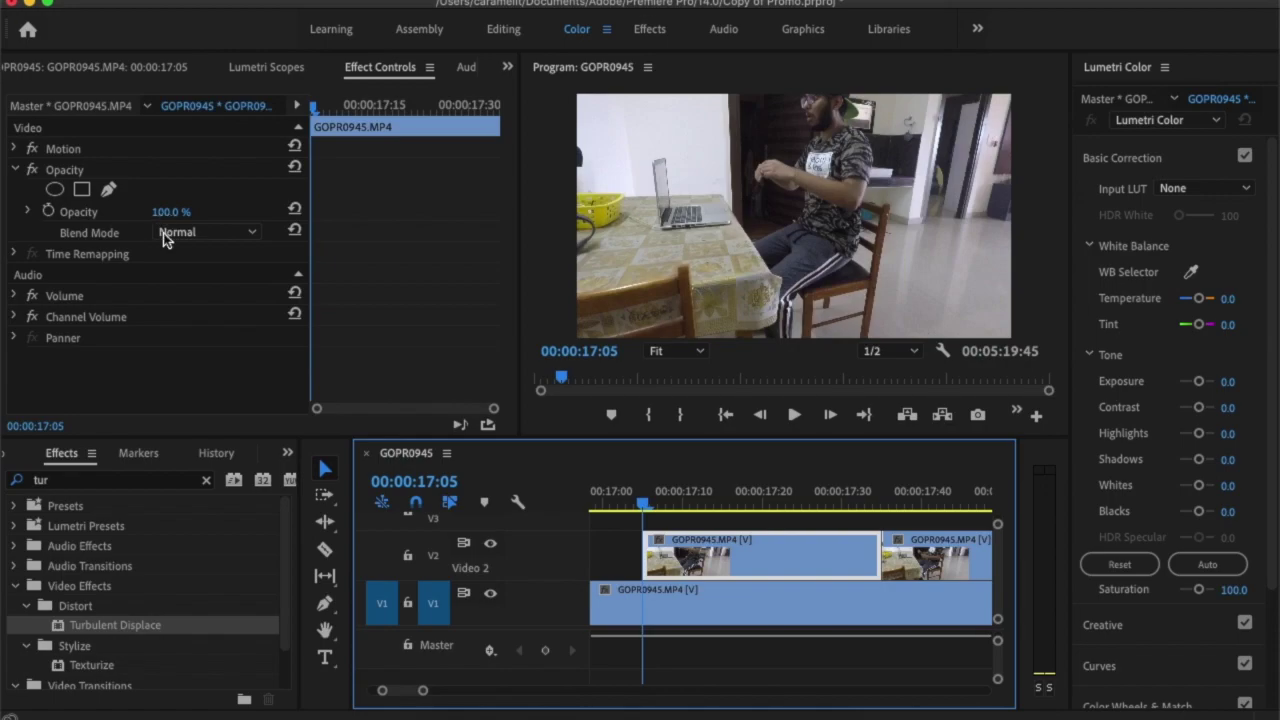
click(47, 212)
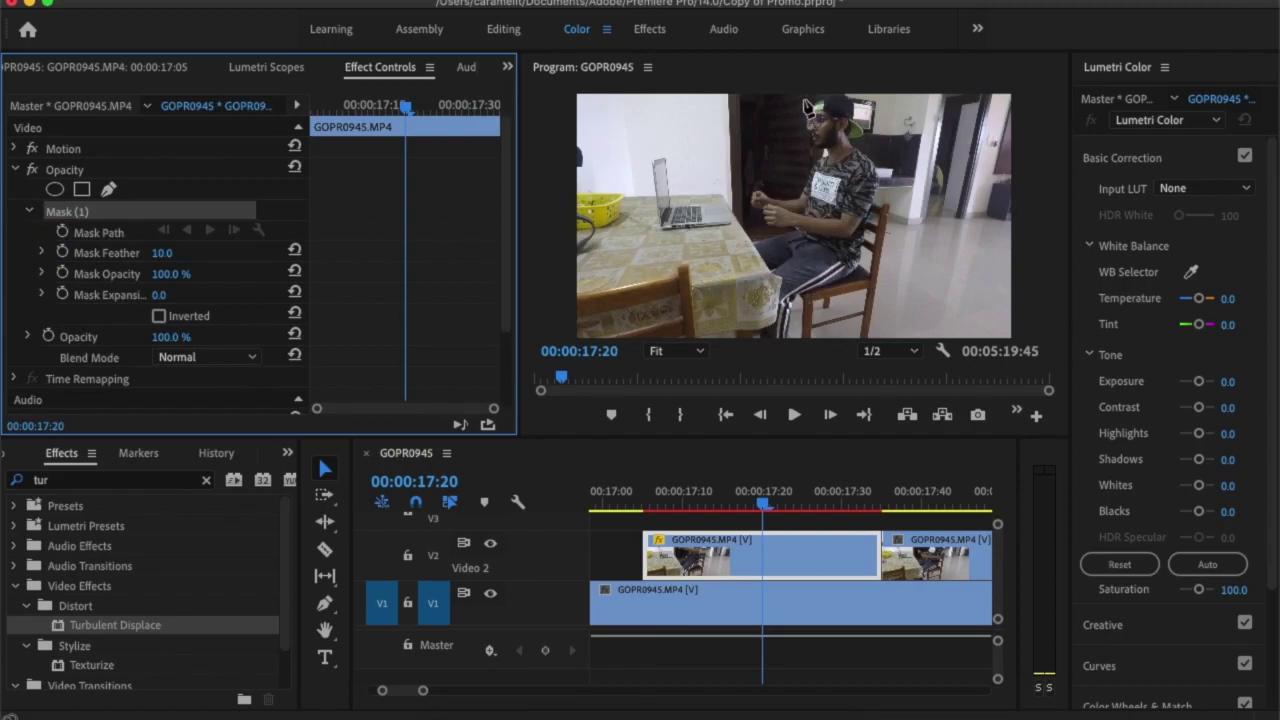
click(803, 100)
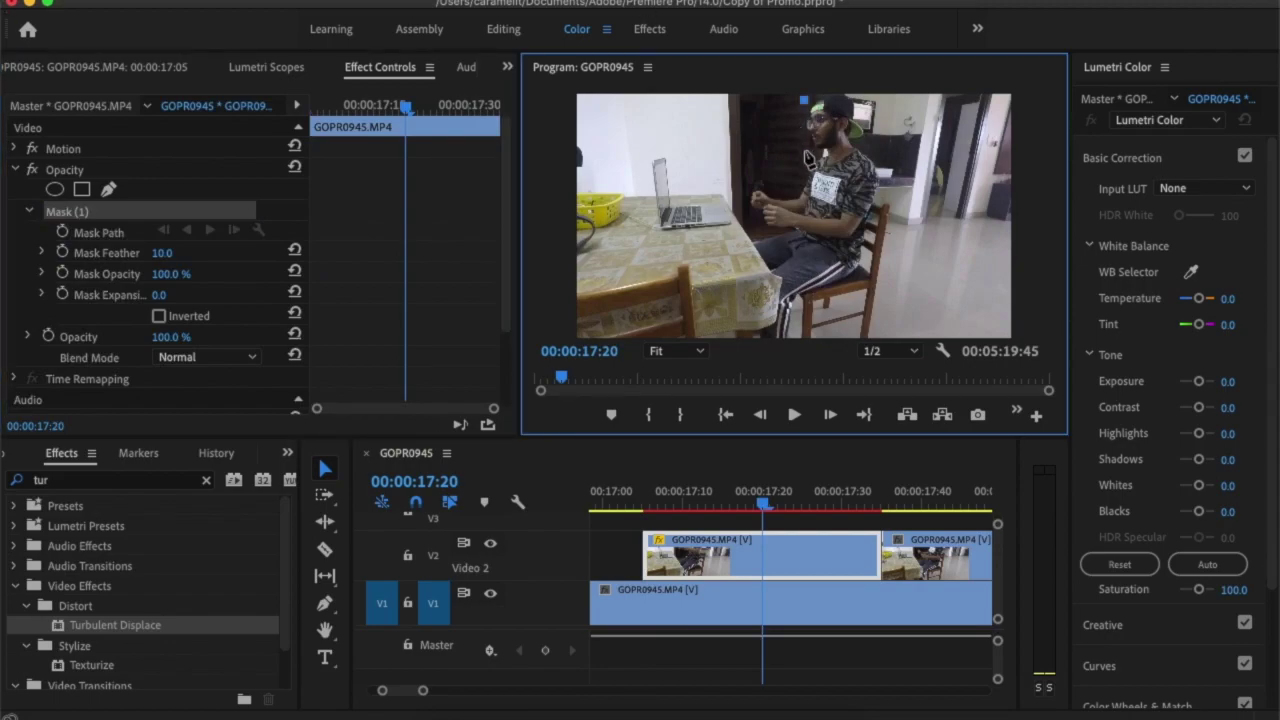
click(805, 156)
click(785, 182)
click(749, 181)
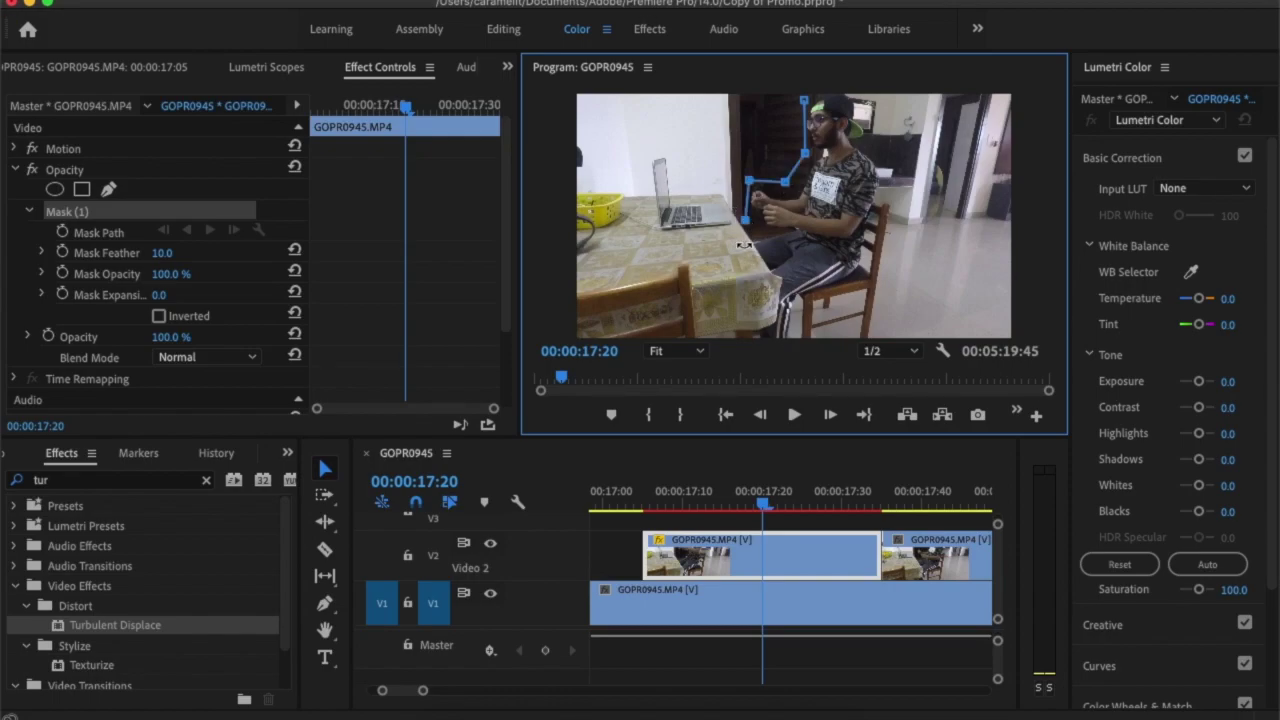
click(754, 250)
click(773, 275)
click(778, 318)
drag(758, 329, 761, 346)
click(844, 337)
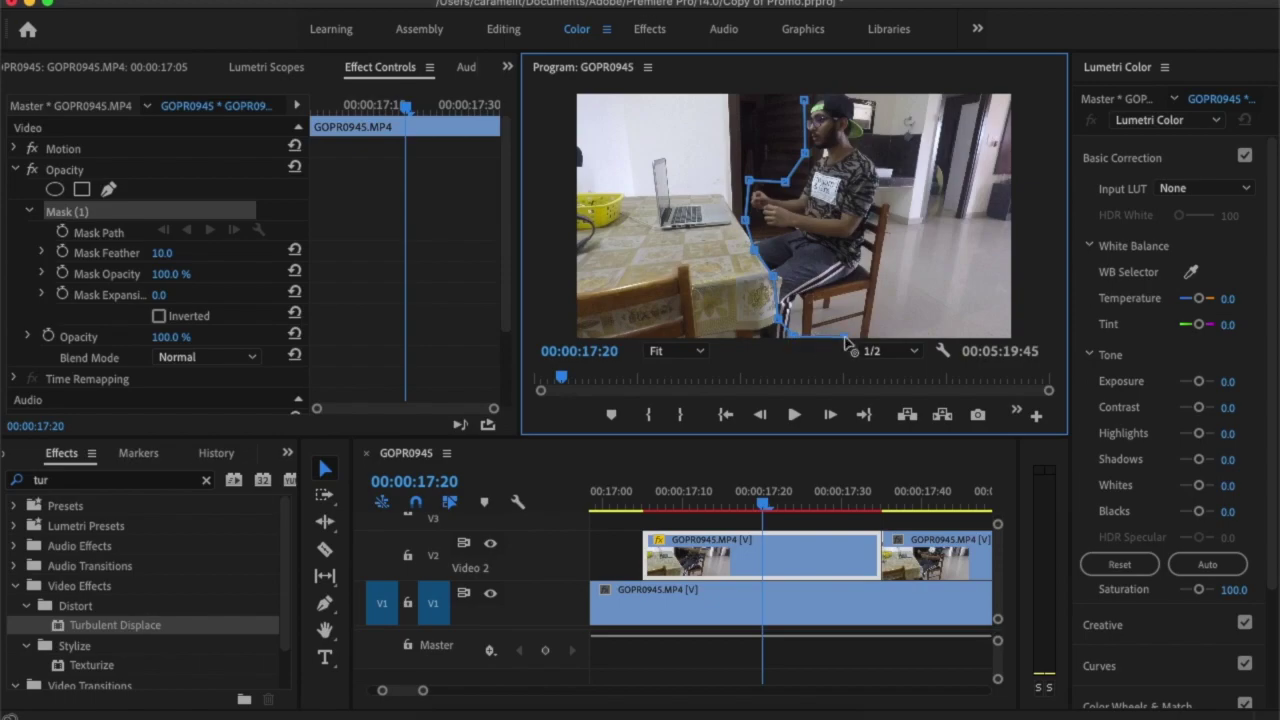
click(889, 335)
click(892, 220)
click(872, 99)
click(805, 100)
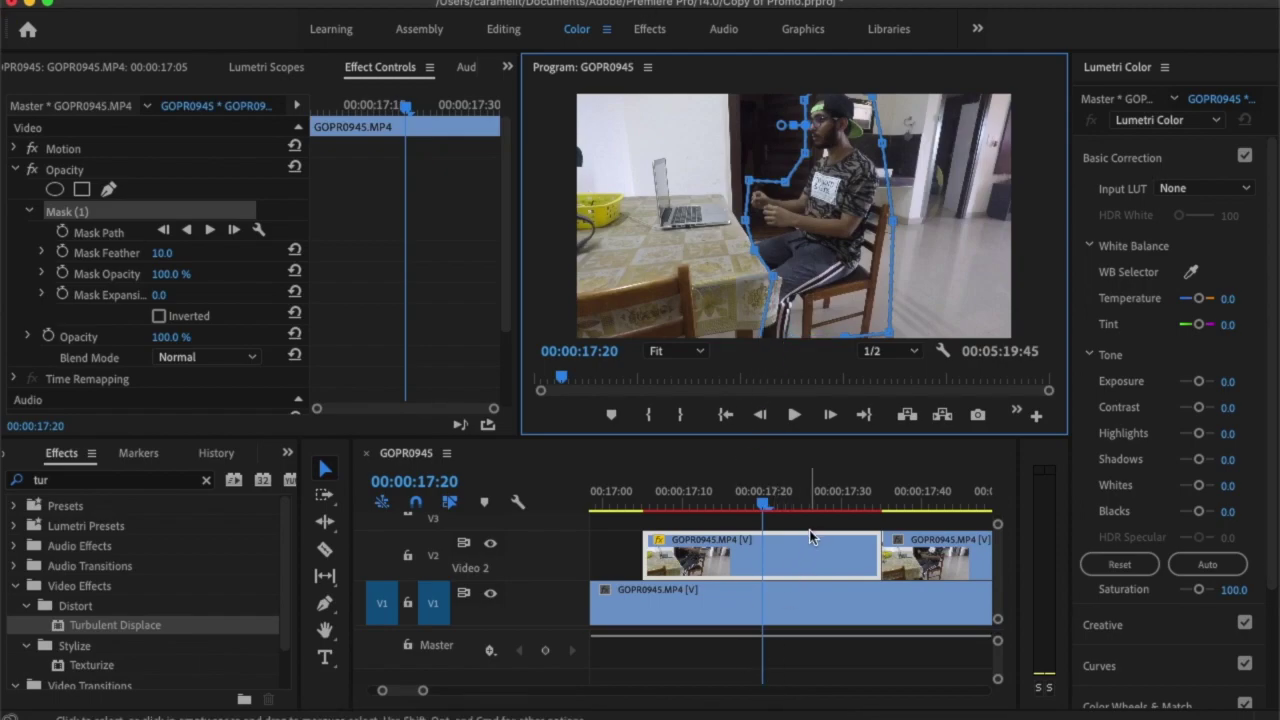
- Set the masked clip's opacity to 50% and scrub it to 00:00:17:24 to preview the semi-transparent figure
mouse_move(765, 508)
mouse_down()
mouse_move(643, 506)
mouse_move(752, 513)
mouse_up()
click(749, 541)
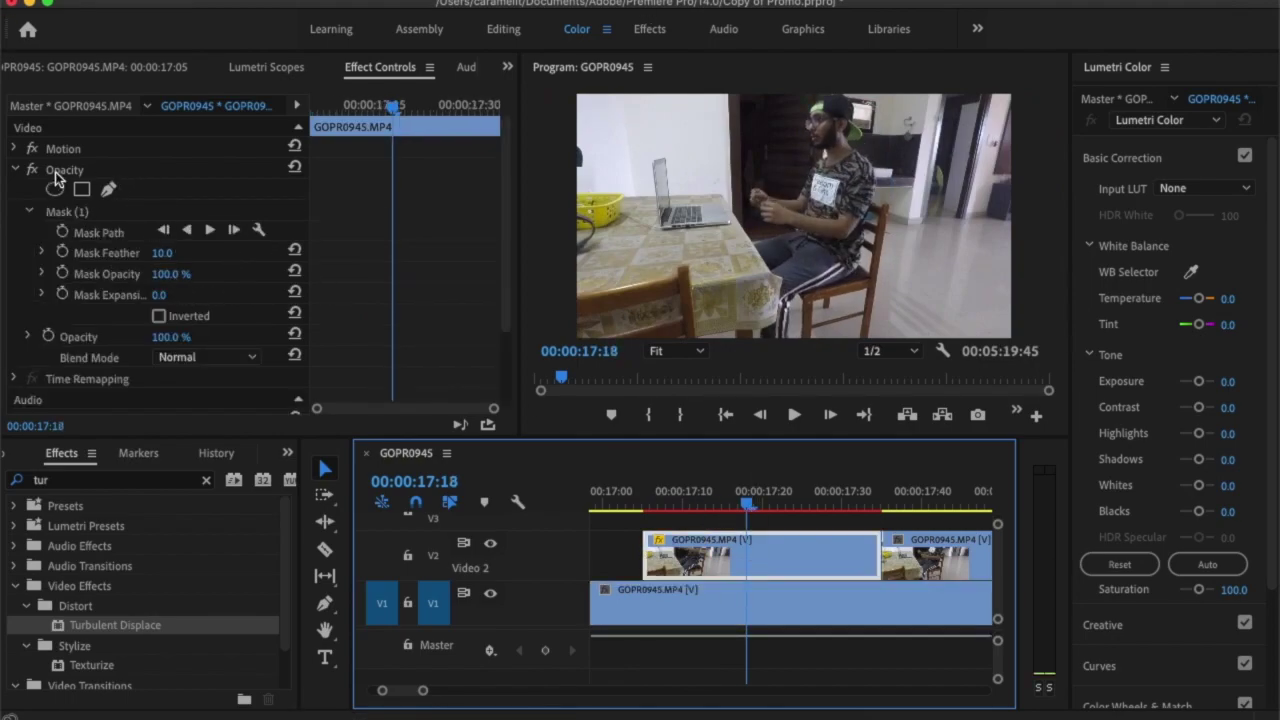
click(170, 337)
text(50)
key(Return)
click(731, 506)
drag(731, 510, 797, 535)
click(791, 543)
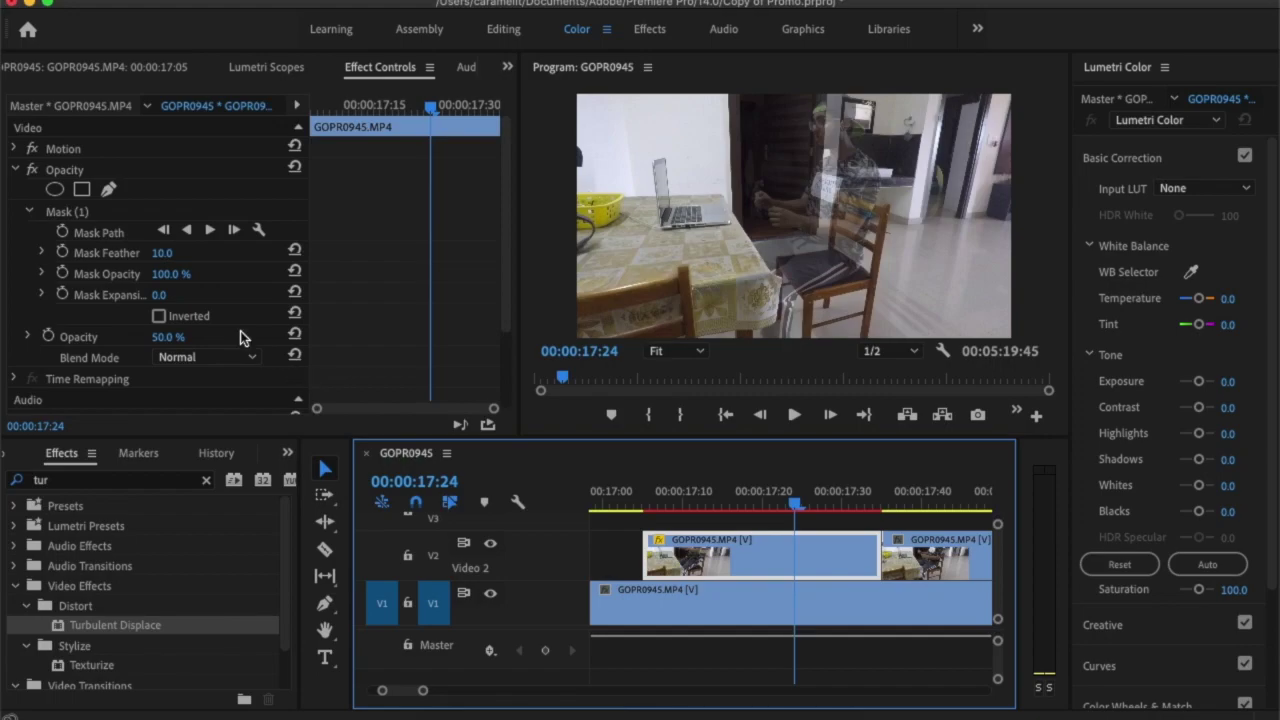
- Restore the masked clip's opacity to 100%
click(175, 336)
text(1)
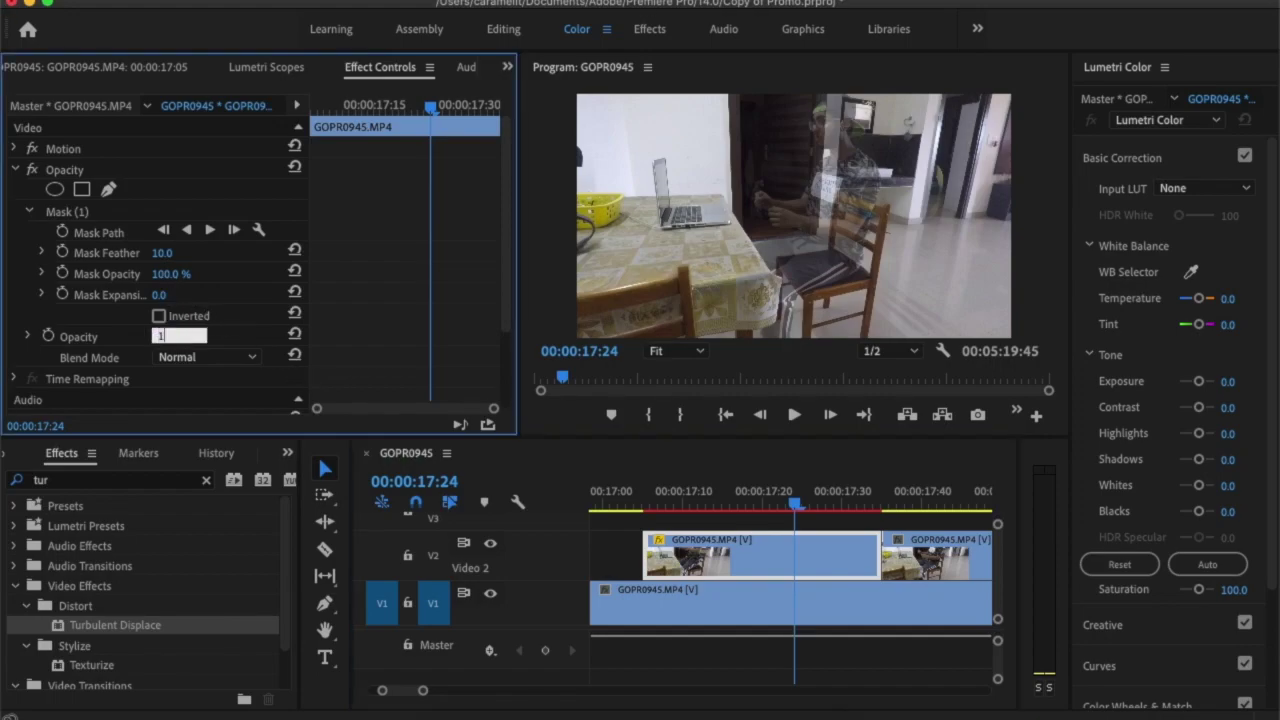
text(00)
key(Return)
- Try a mask feather of 344 and a mask expansion of -98 at the clip's start, 00:00:17:05
drag(790, 503, 643, 497)
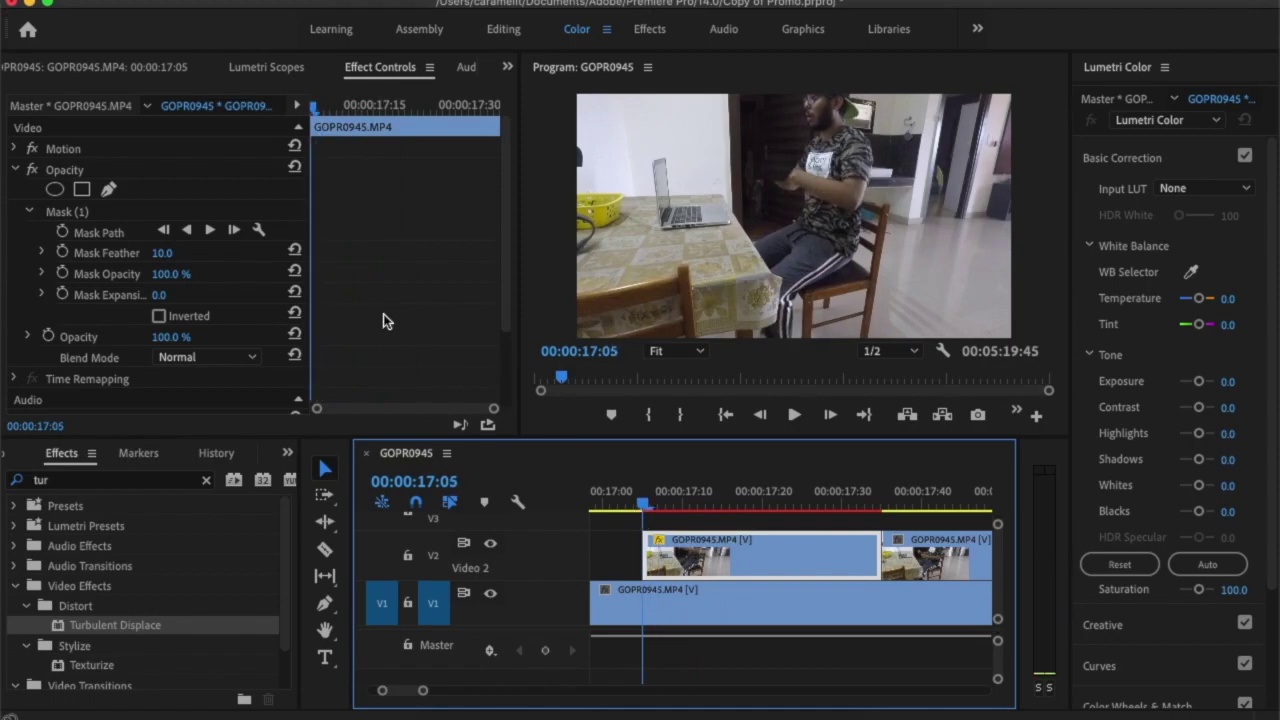
click(168, 258)
drag(166, 254, 370, 254)
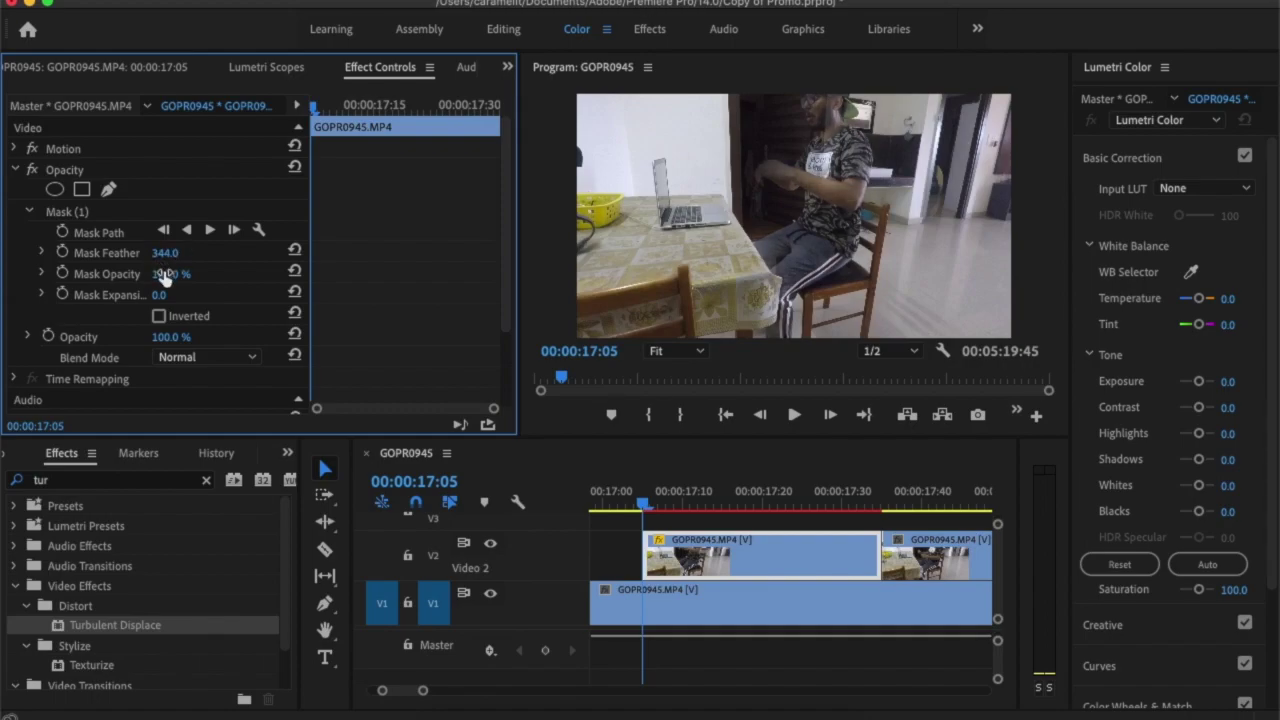
drag(162, 295, 60, 295)
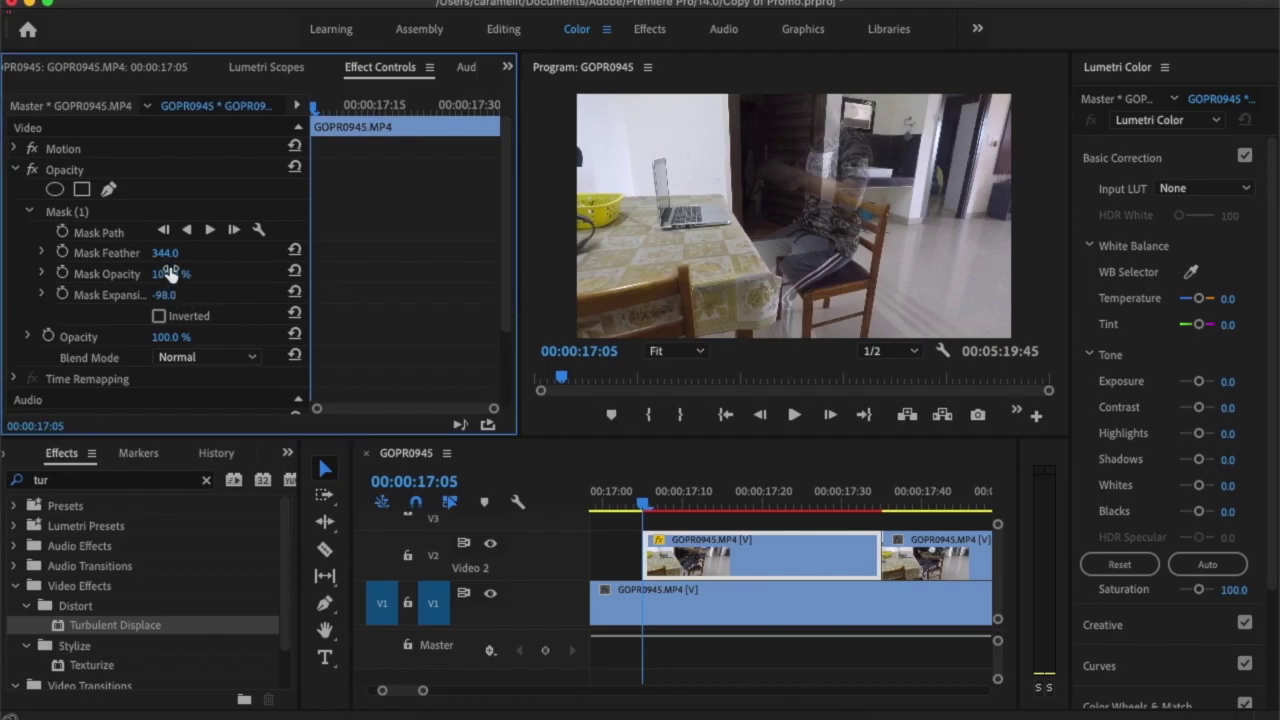
- Reset the mask feather and expansion, and enable keyframing for mask path, mask opacity and mask expansion at 00:00:17:05
click(294, 250)
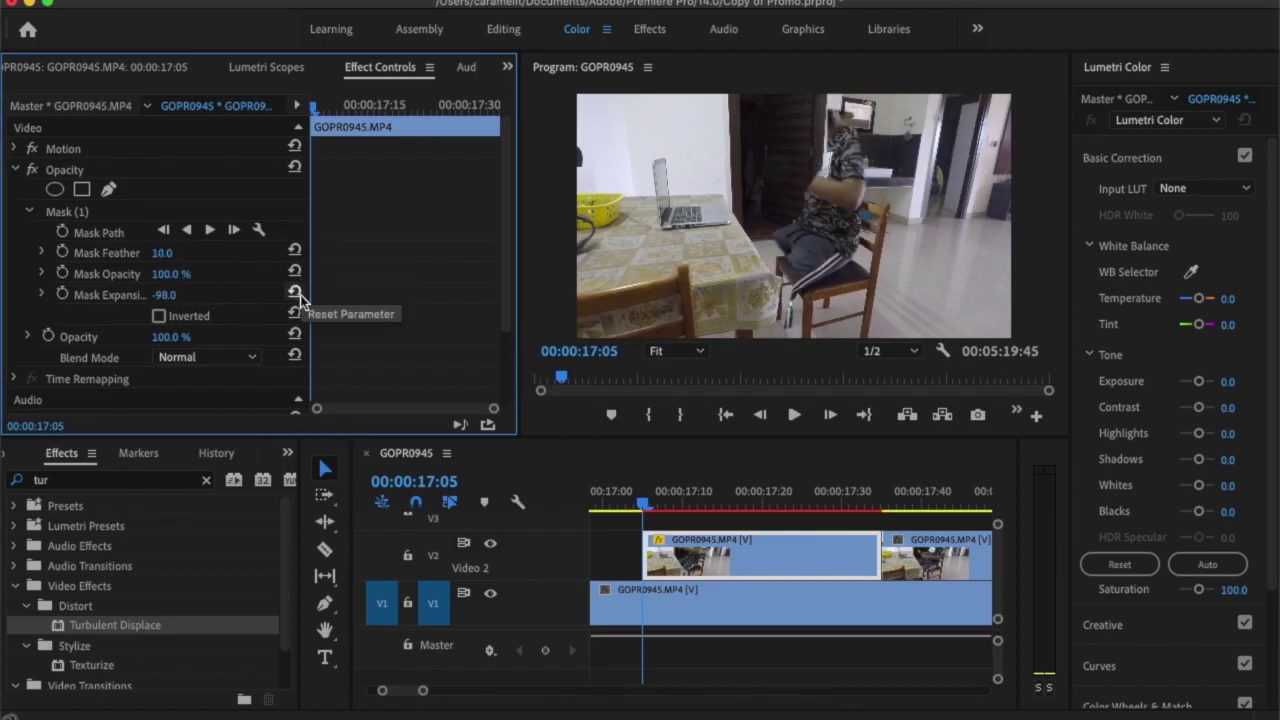
click(294, 291)
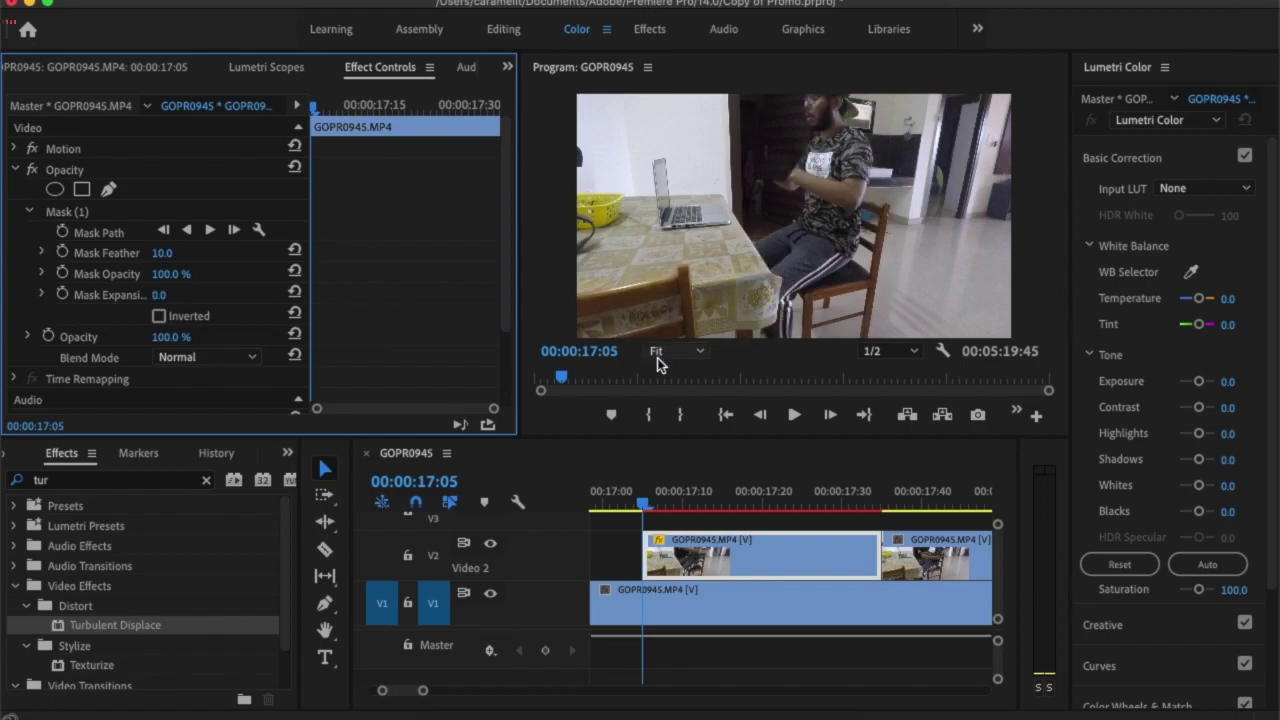
click(62, 232)
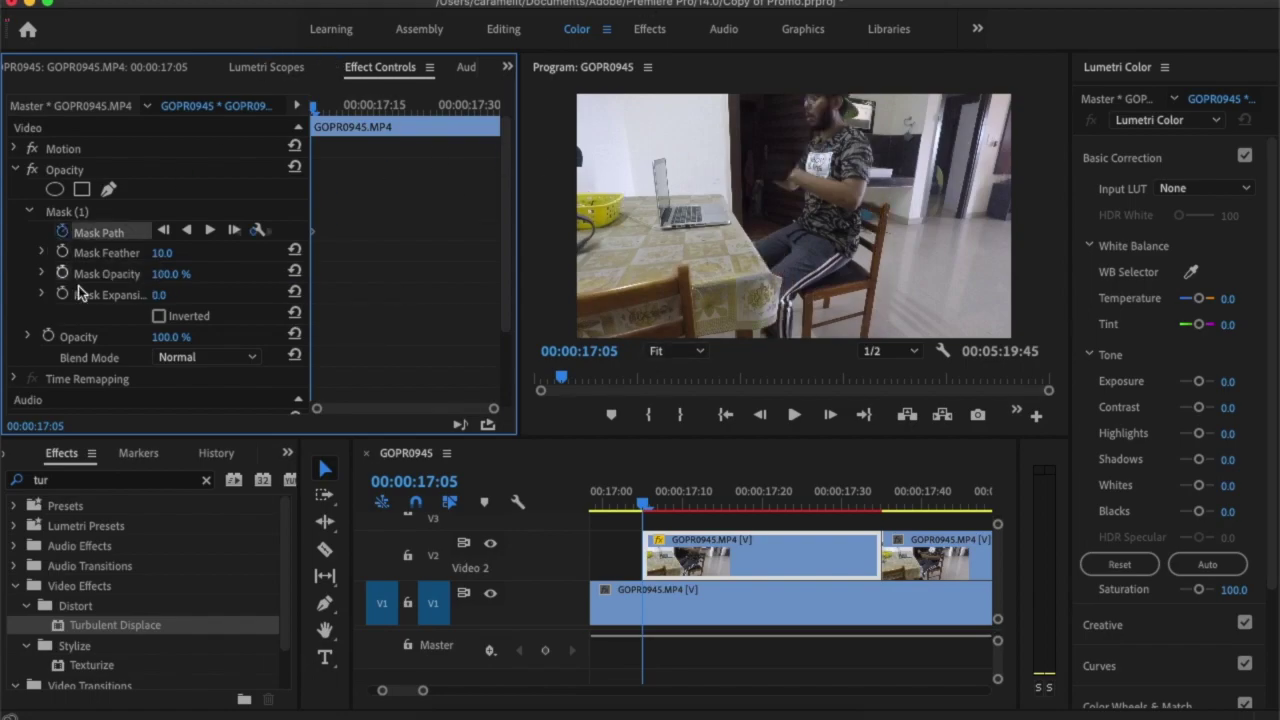
click(63, 274)
click(63, 294)
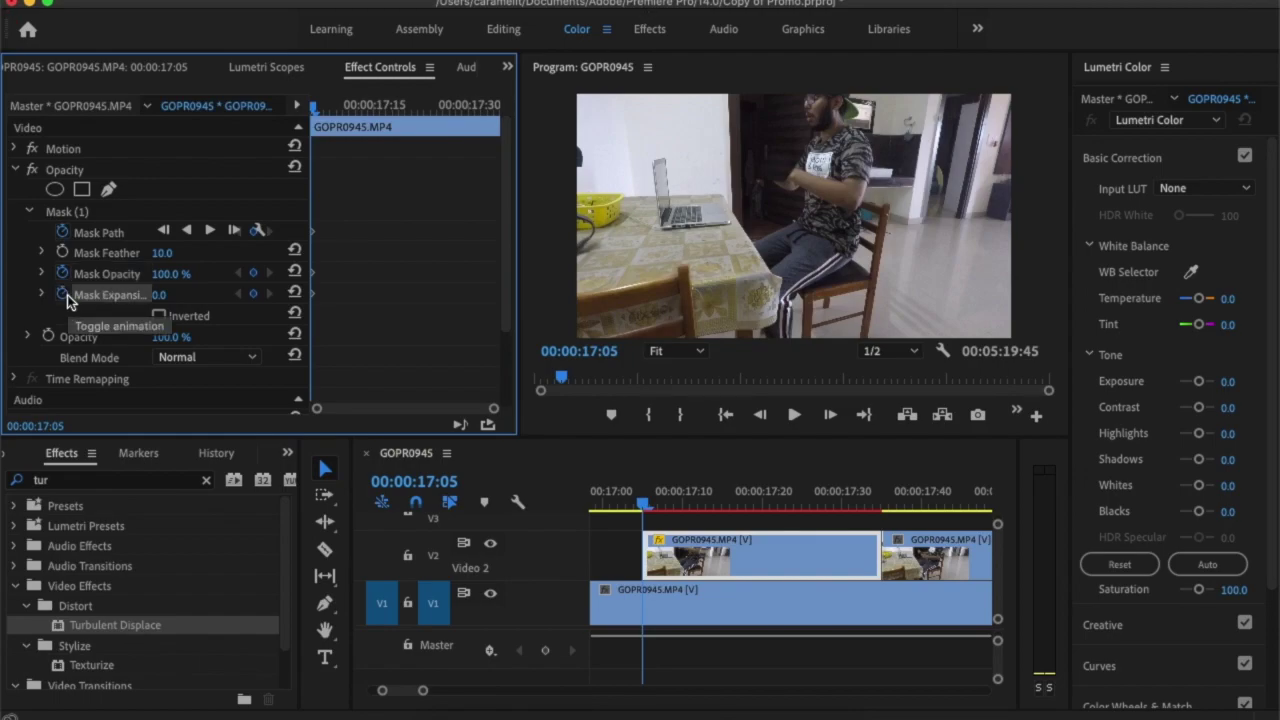
- Reshape the mask path at 00:00:17:06 by moving the point near the hands outward to enclose the man's raised hands
mouse_move(643, 503)
mouse_down()
mouse_move(684, 503)
mouse_move(650, 503)
mouse_up()
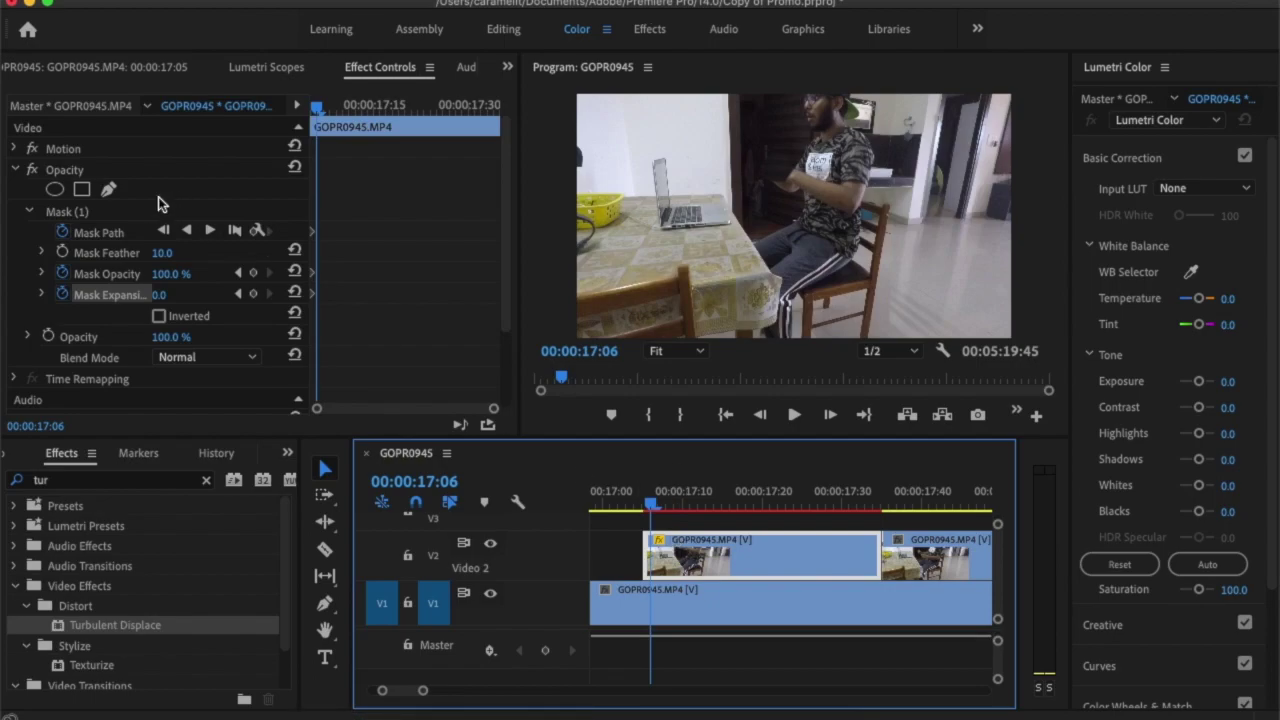
click(57, 210)
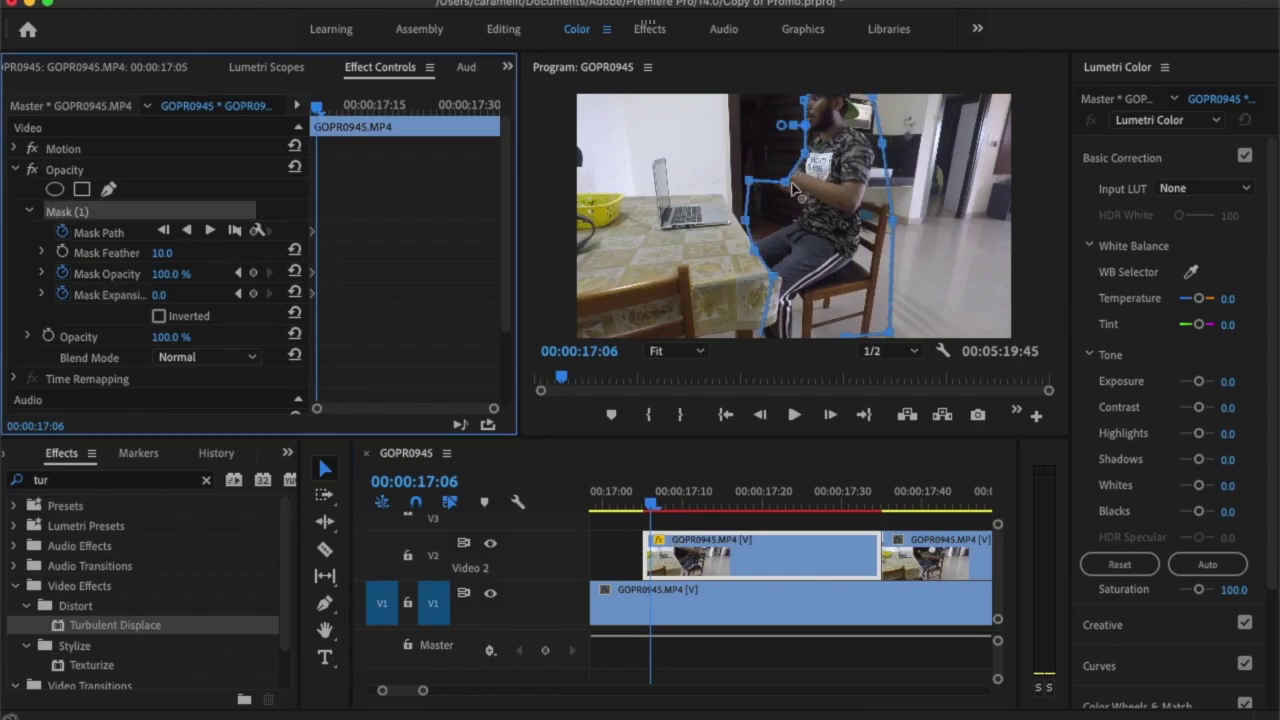
drag(788, 185, 735, 143)
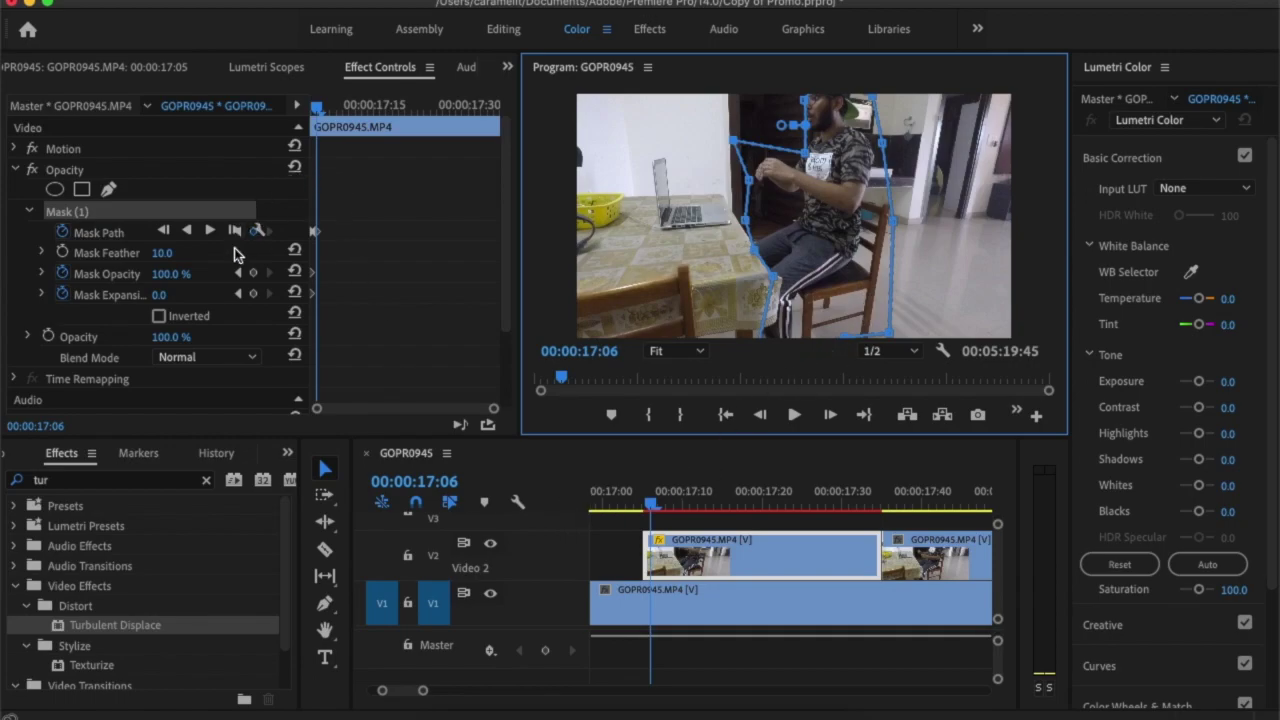
- Scrub the masked clip back to its first frame at 00:00:17:05 to check the mask there
click(705, 566)
click(674, 505)
drag(674, 505, 645, 512)
click(664, 558)
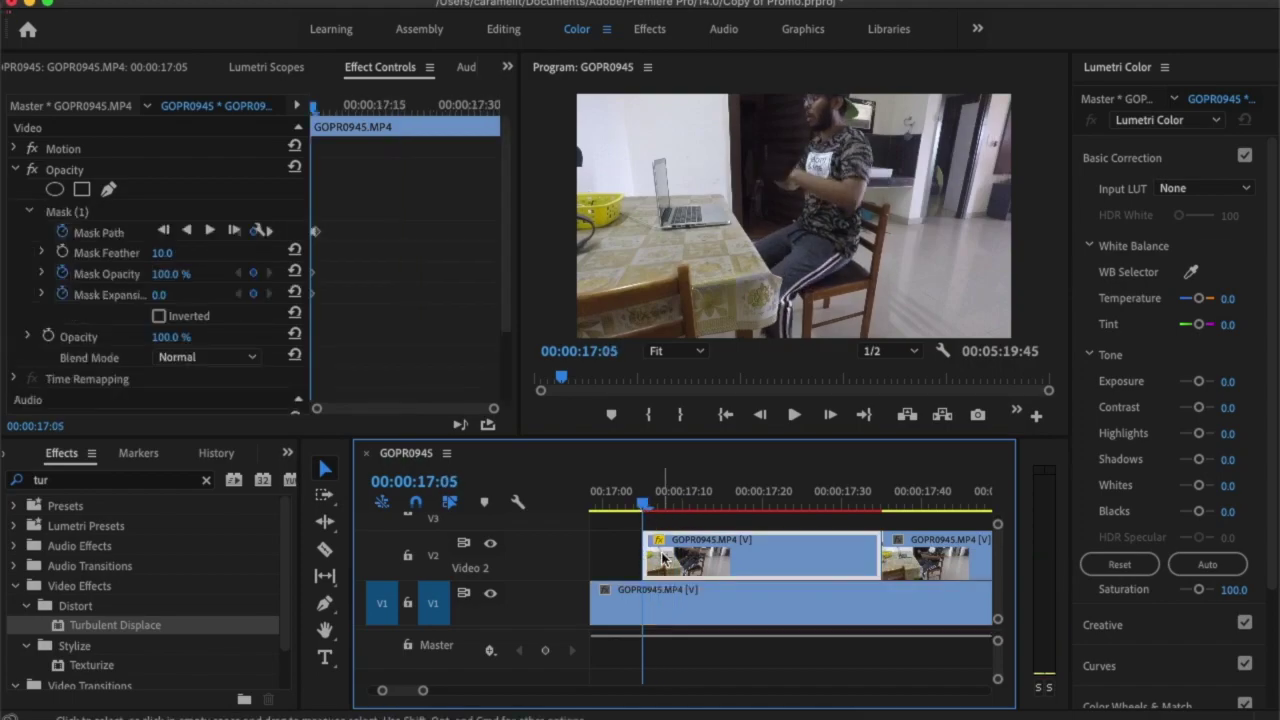
- Turn off animation for the mask path and delete its existing keyframes
click(315, 237)
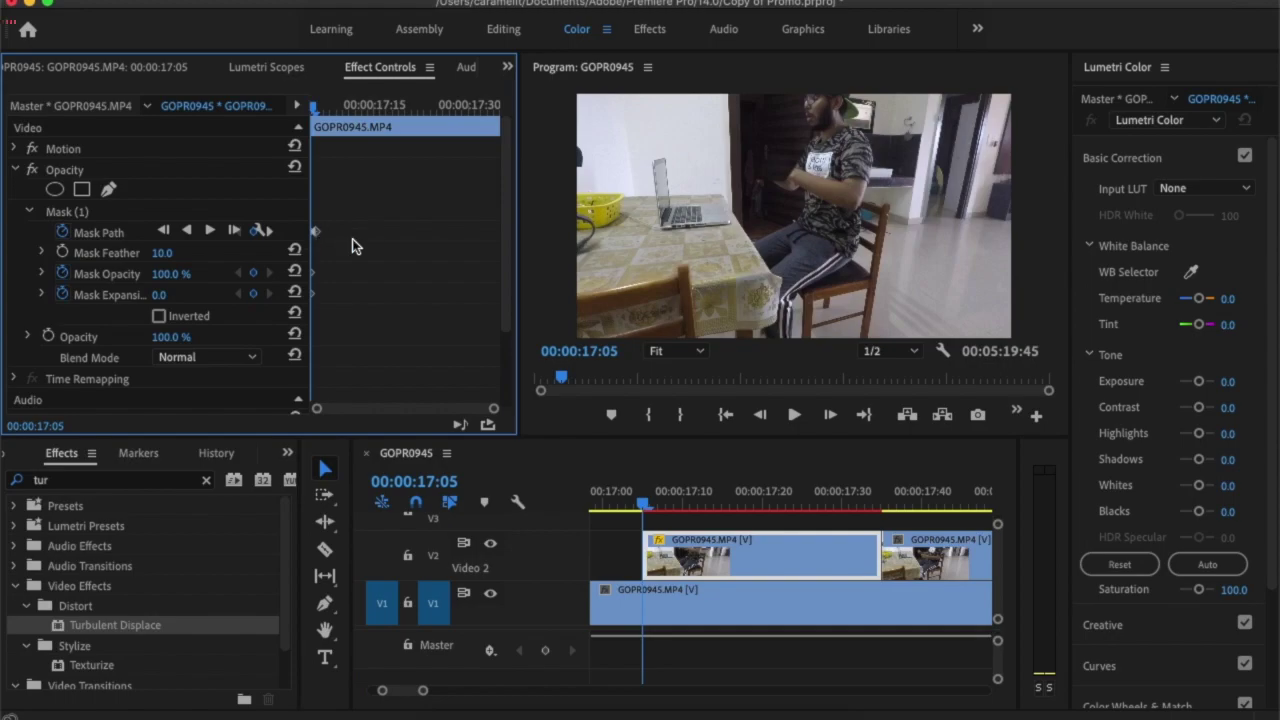
key(=)
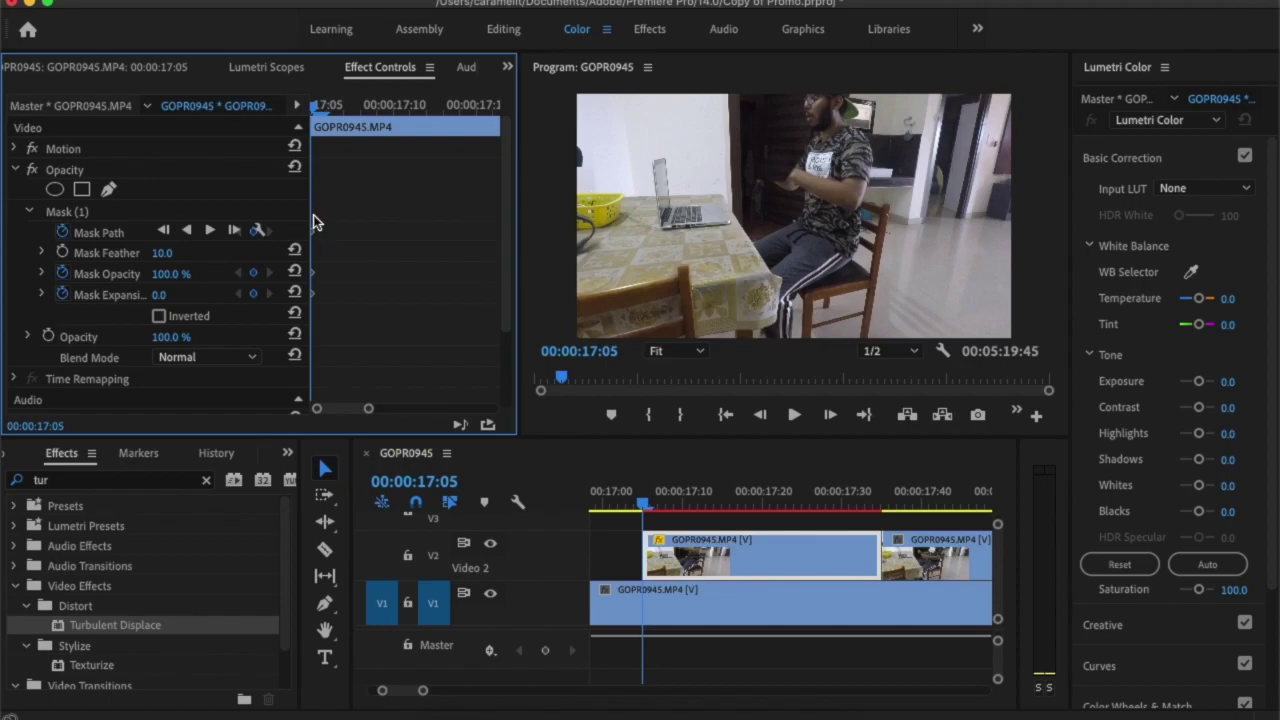
click(62, 232)
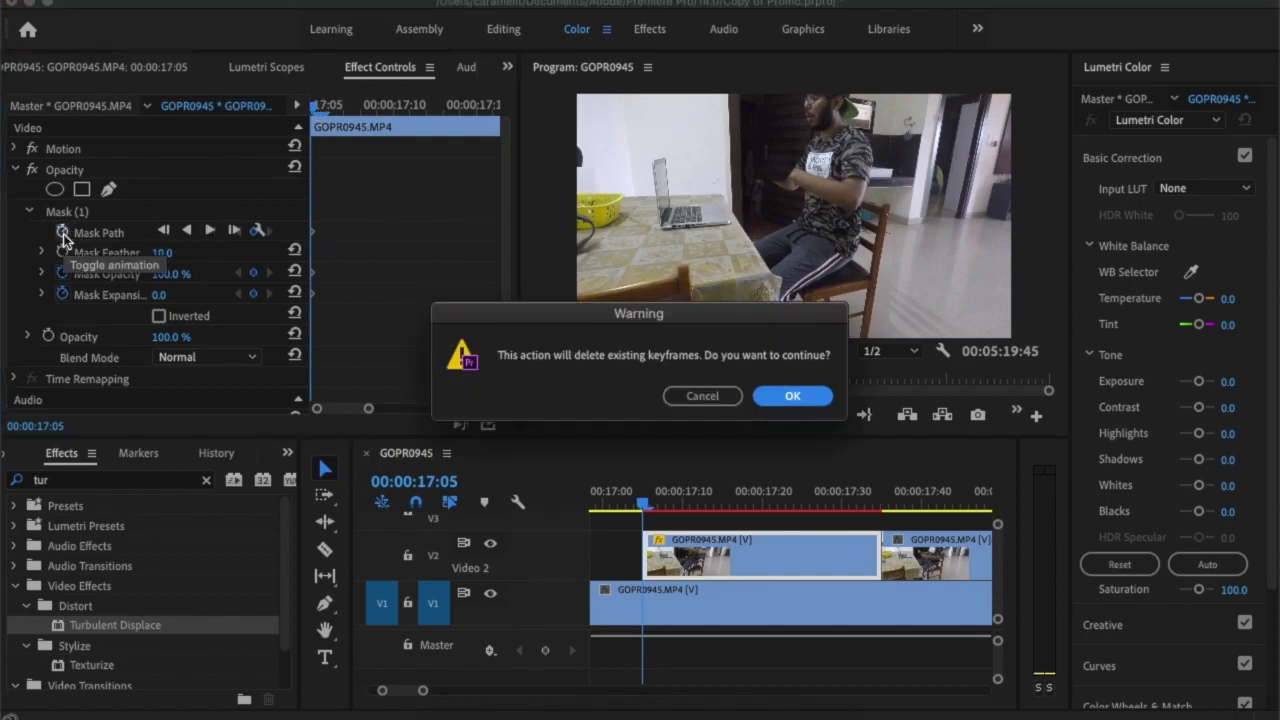
click(760, 394)
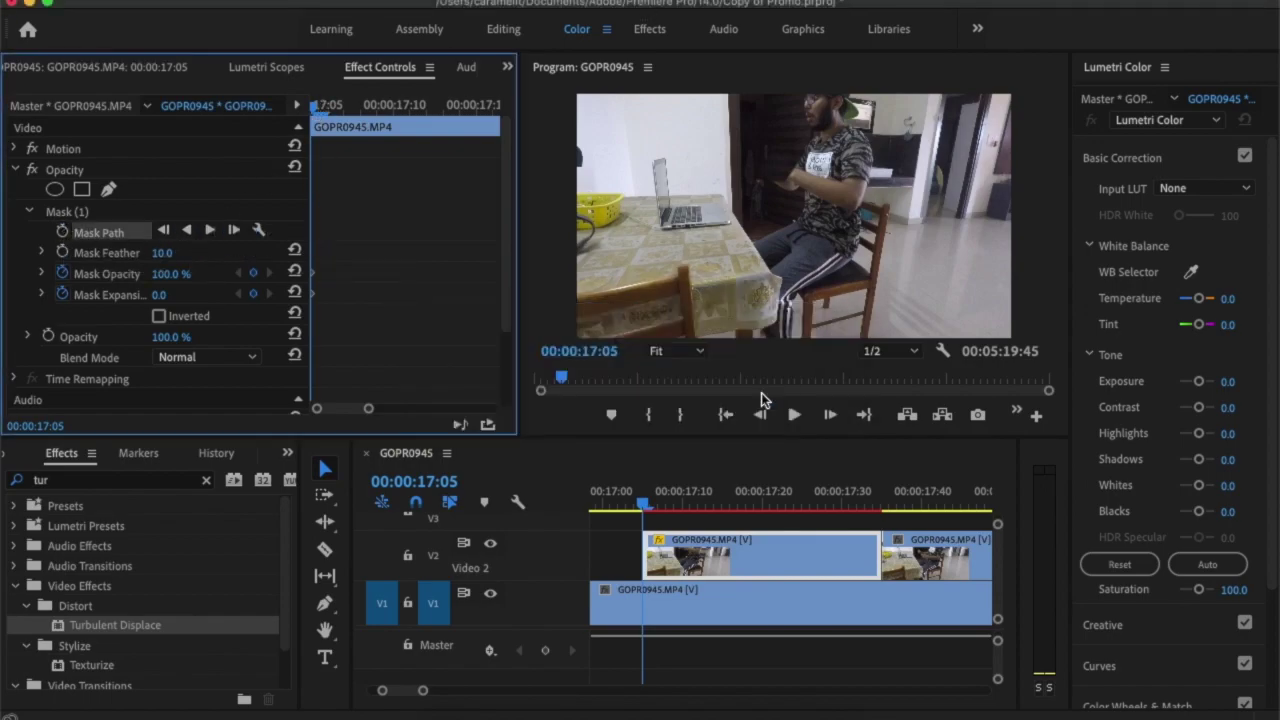
- Reshape the mask at 00:00:17:05 by moving the point near the hands outward to enclose the man's raised hands
click(115, 210)
drag(784, 182, 732, 145)
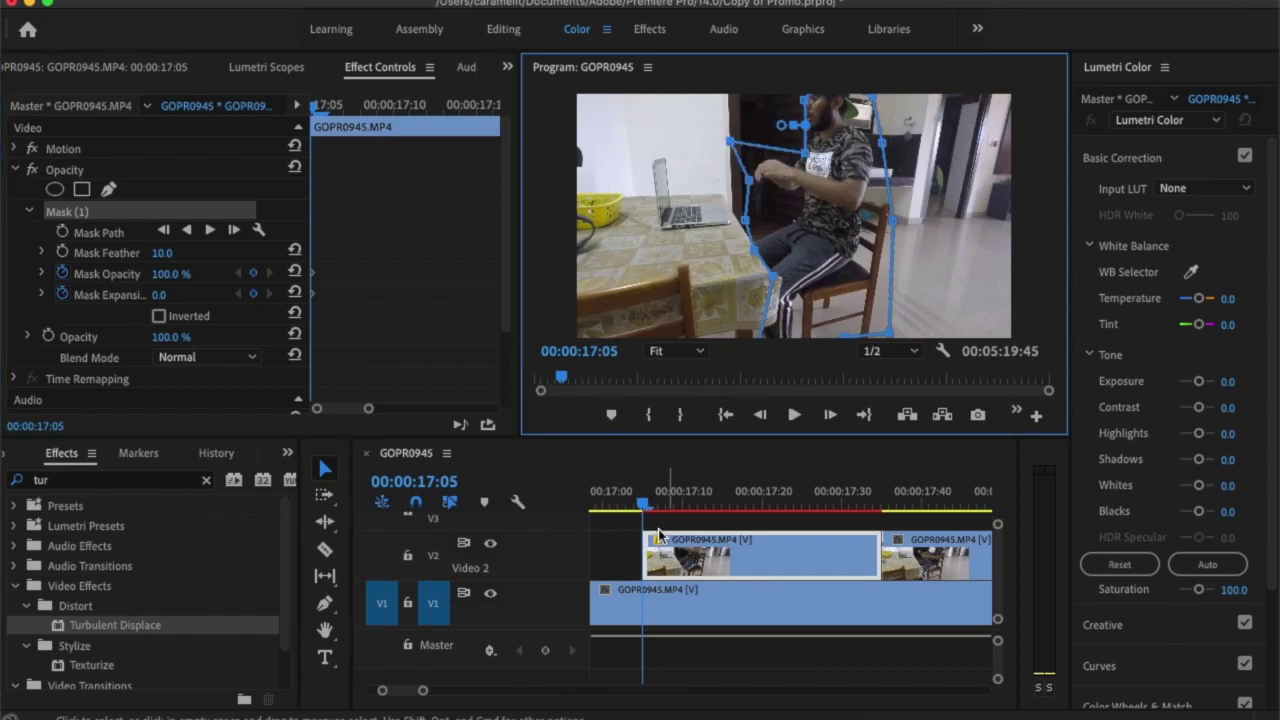
click(607, 537)
mouse_move(643, 505)
mouse_down()
mouse_move(767, 506)
mouse_move(643, 507)
mouse_up()
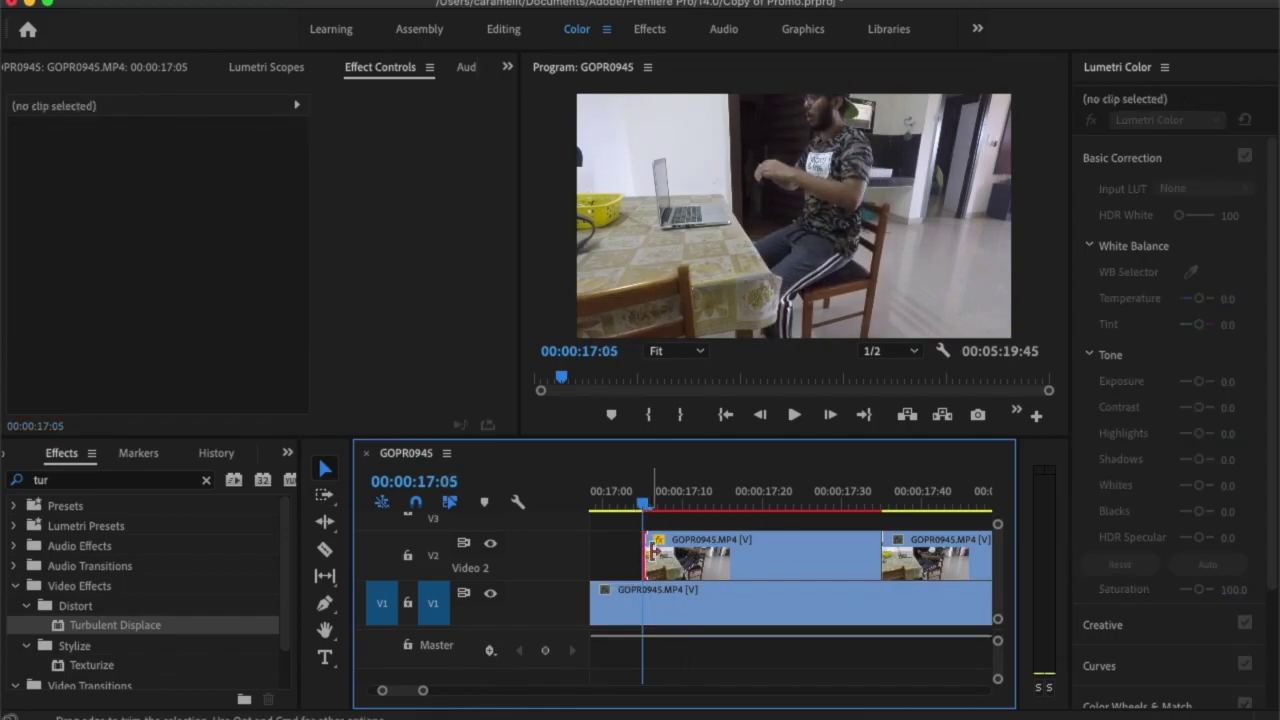
- Enable keyframing for mask path and mask feather at 00:00:17:05, and delete the mask opacity keyframes
click(668, 560)
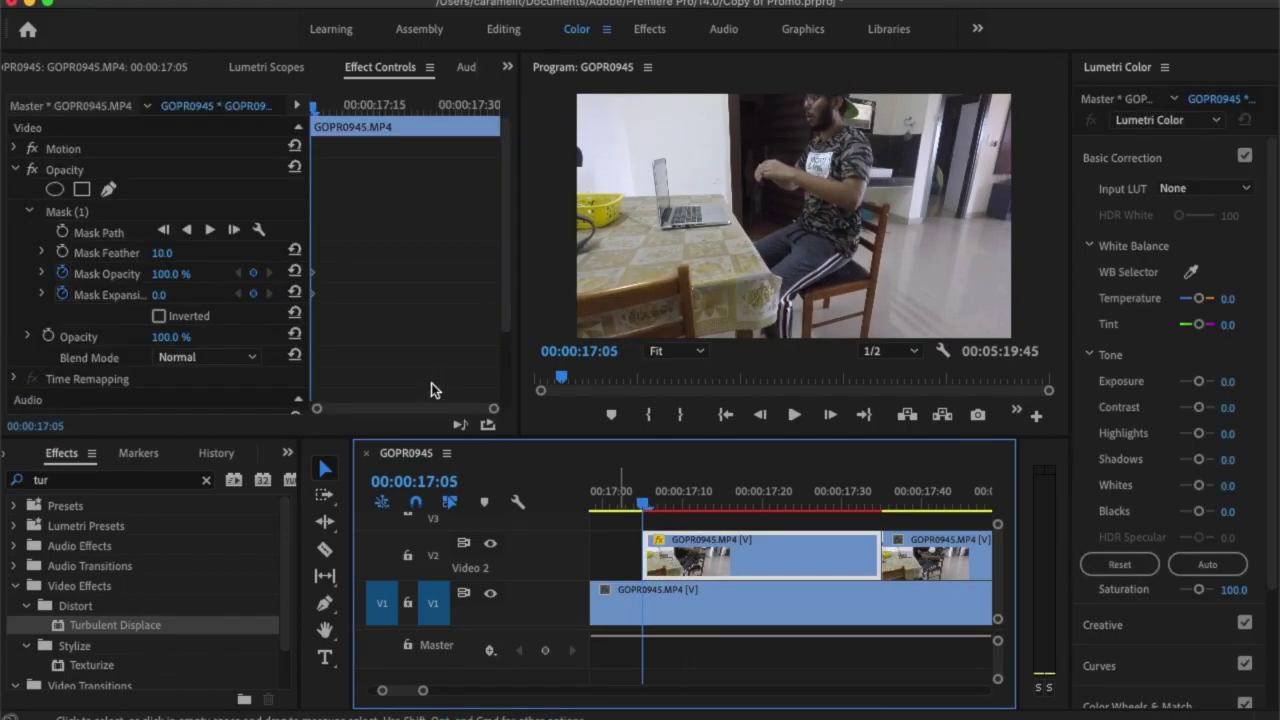
click(63, 232)
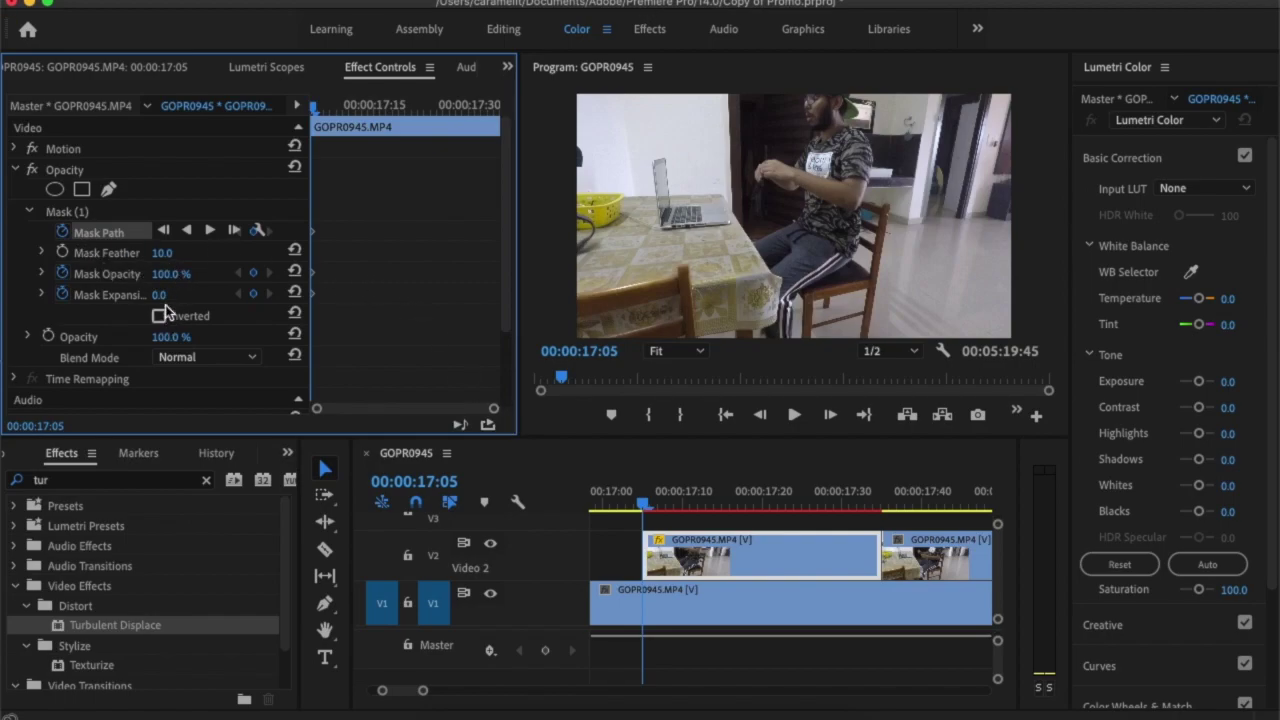
click(62, 273)
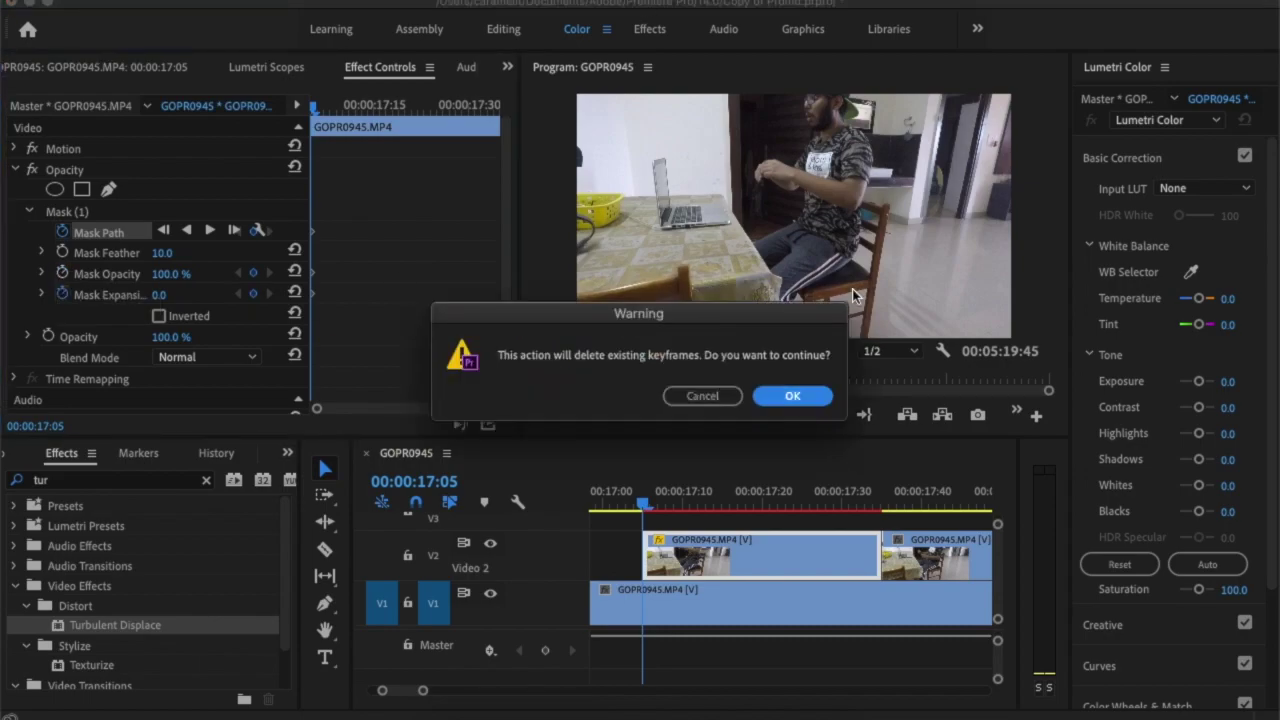
click(792, 397)
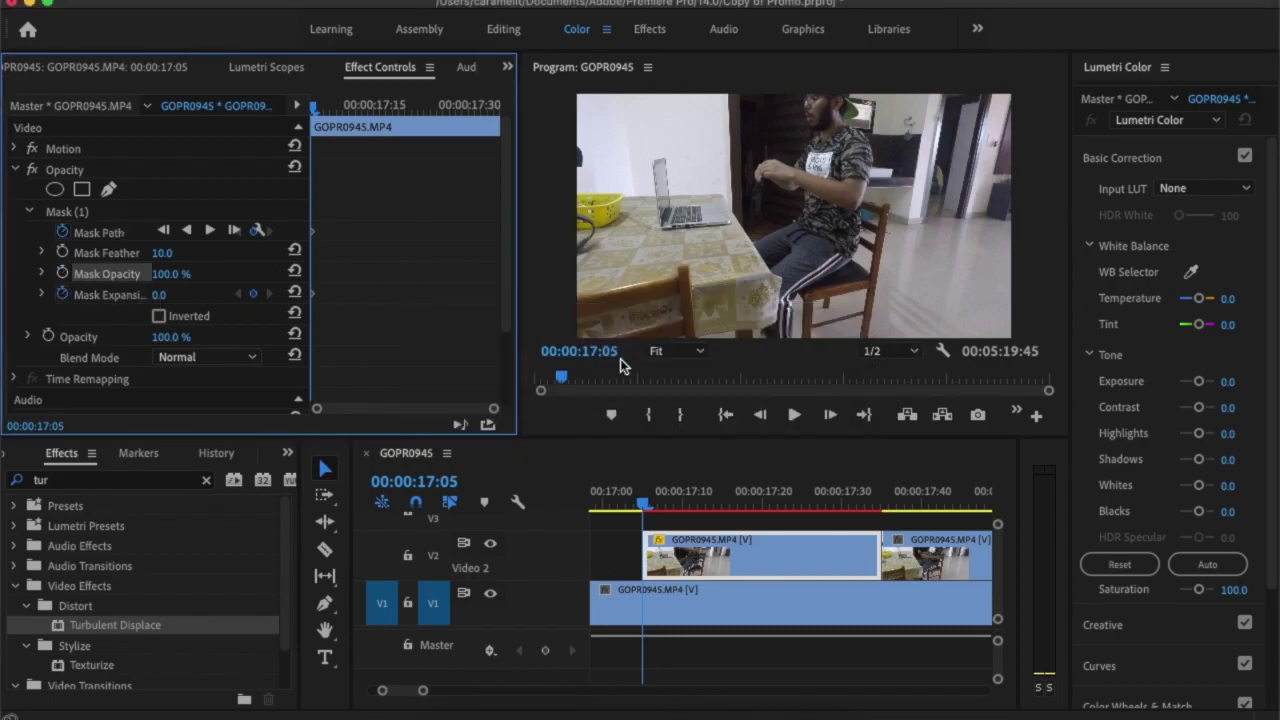
click(62, 252)
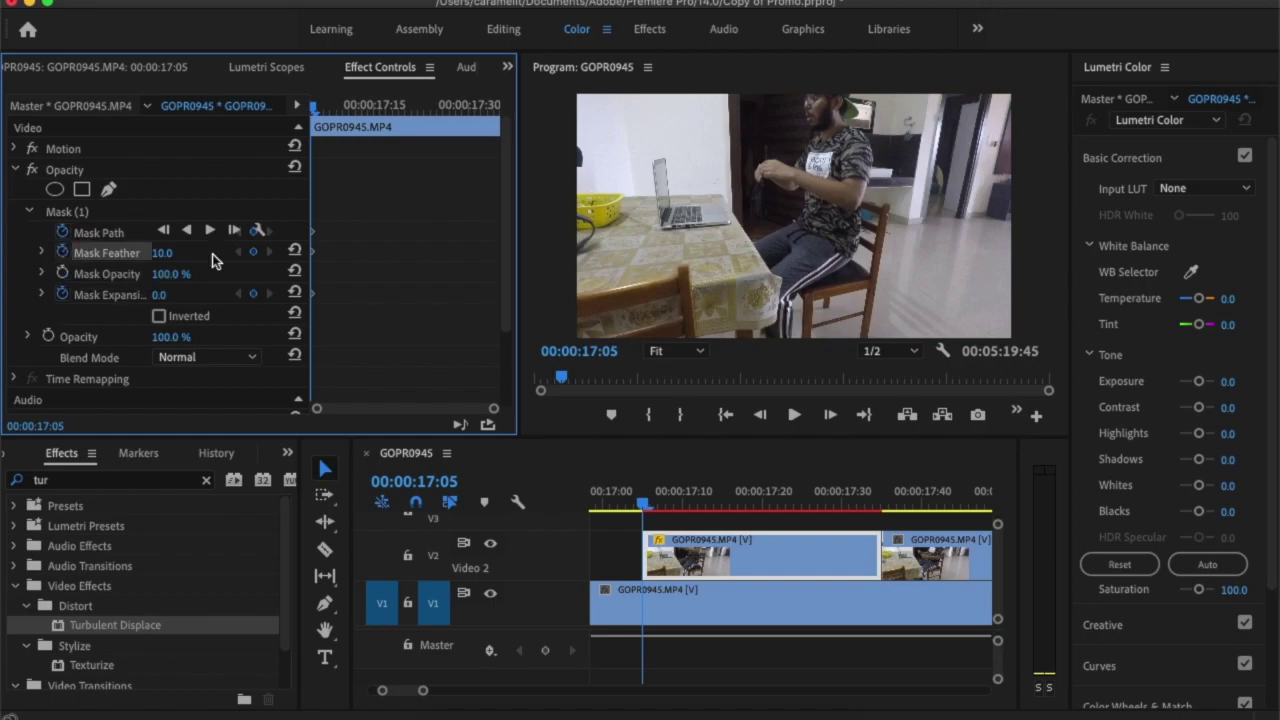
- Try a mask feather of 164 at 00:00:17:05 and reset it
drag(162, 254, 213, 254)
drag(378, 254, 389, 254)
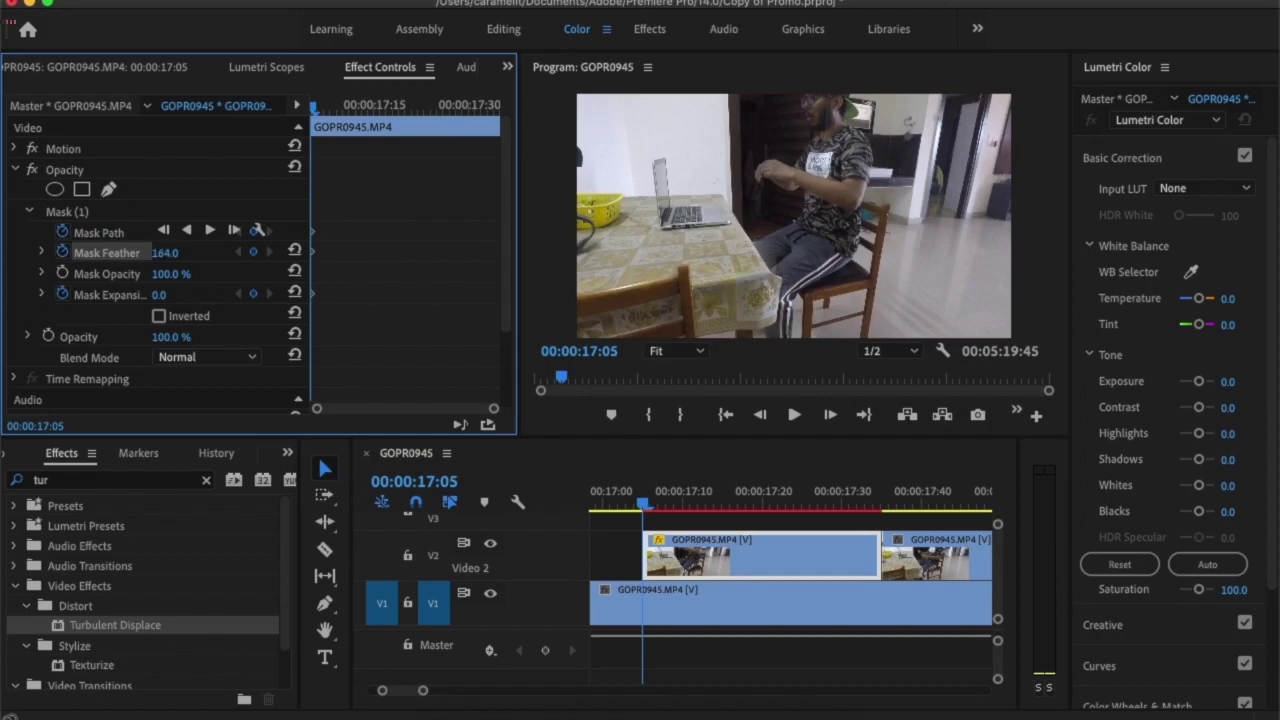
click(298, 250)
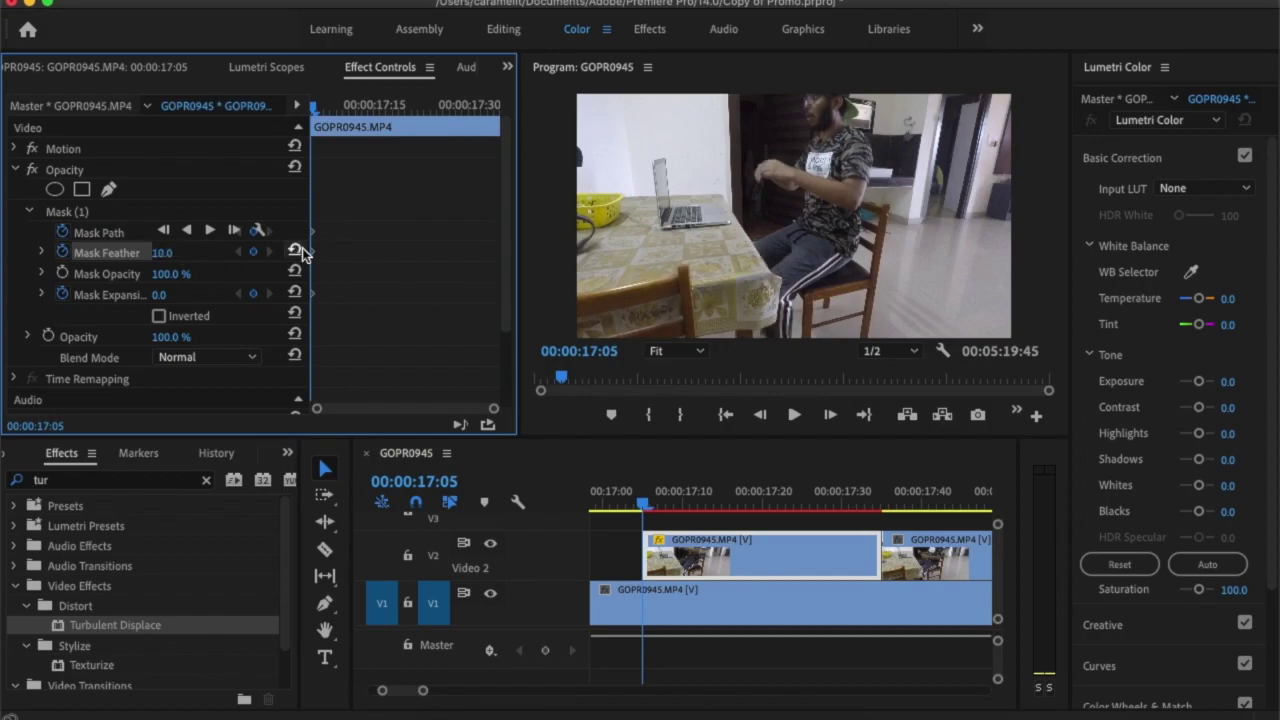
- Set the mask feather to 70 and the mask expansion to -52 at 00:00:17:05
click(172, 252)
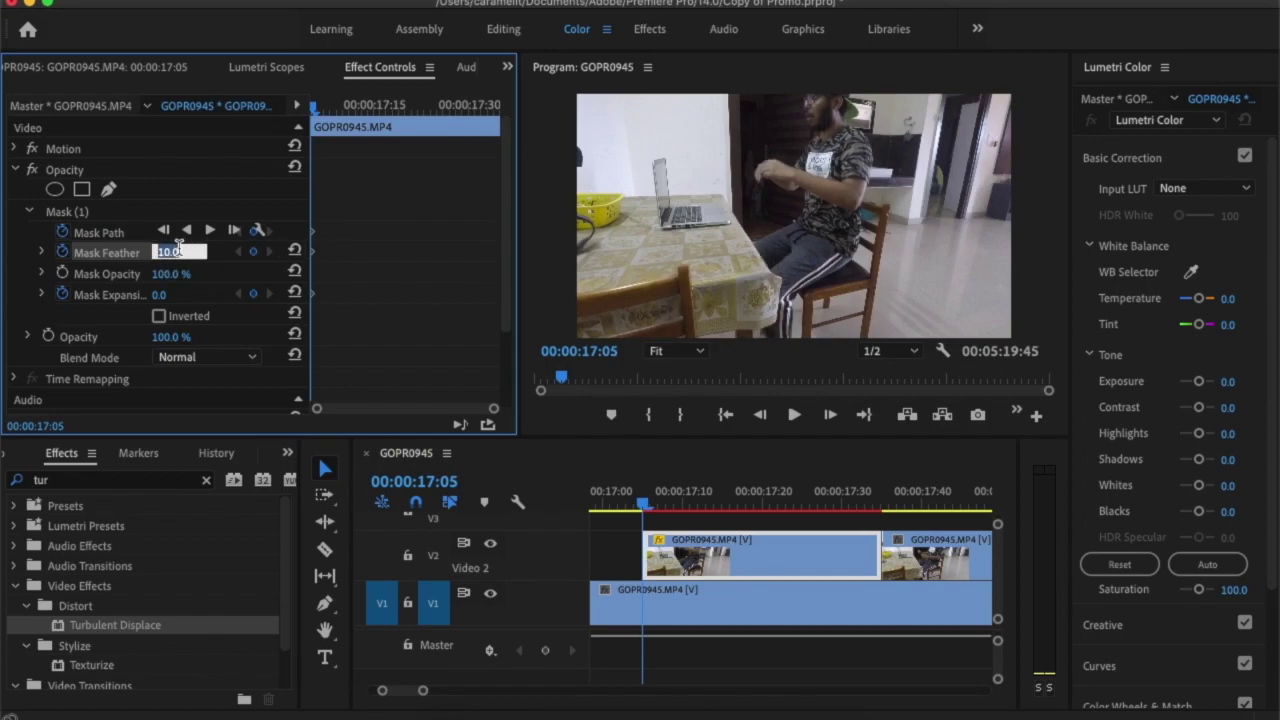
text(70)
key(Return)
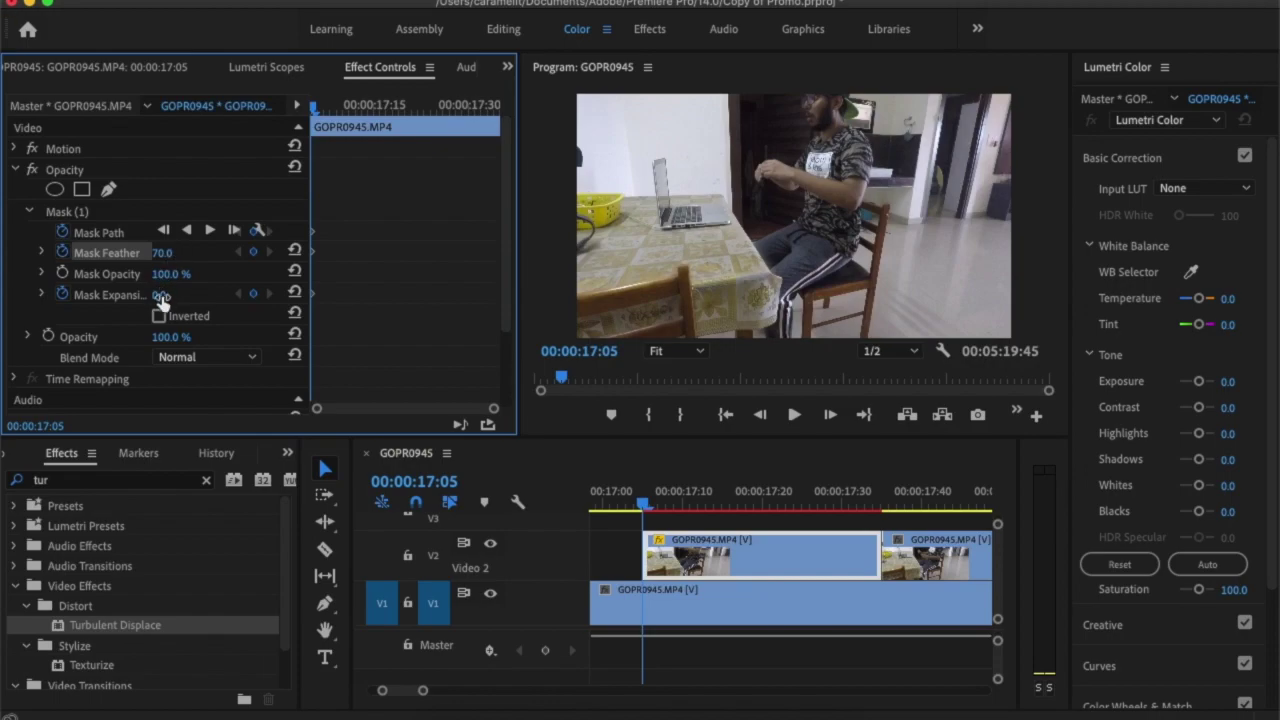
drag(160, 298, 140, 298)
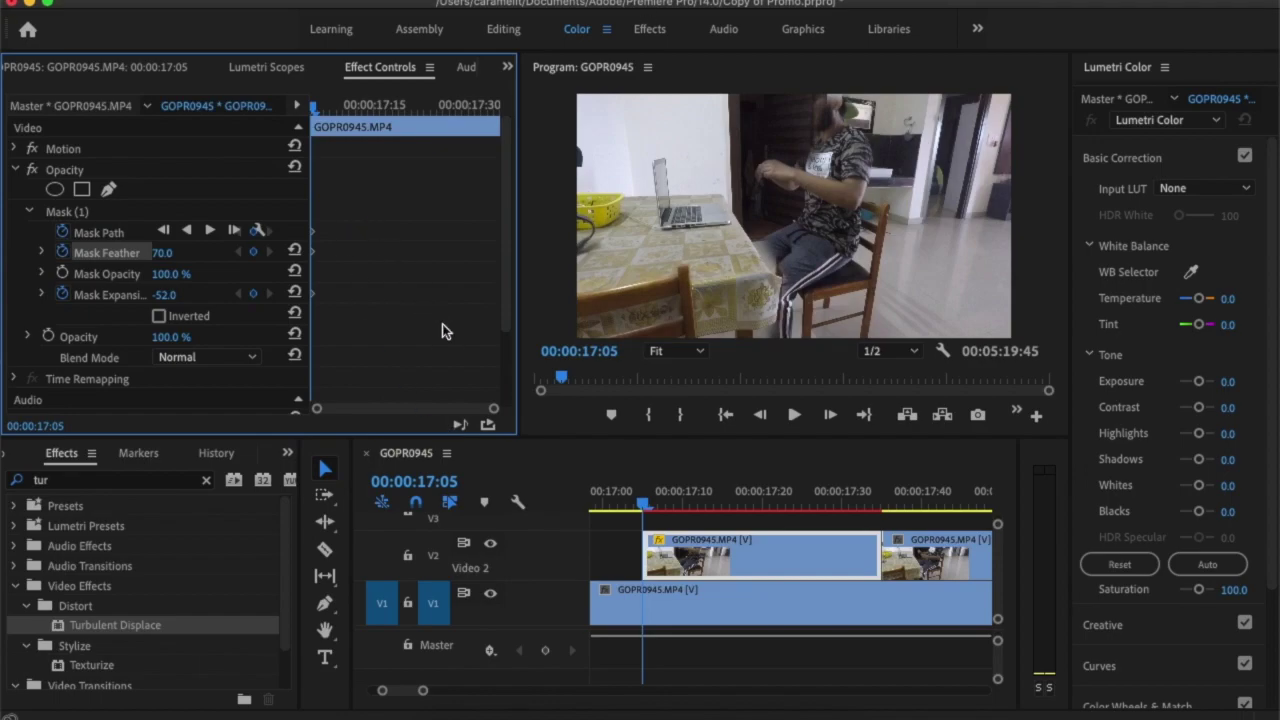
- Advance to 00:00:17:15 and keyframe the mask expansion at -90
key(Right)
key(Right)
key(Right)
key(Right)
key(Right)
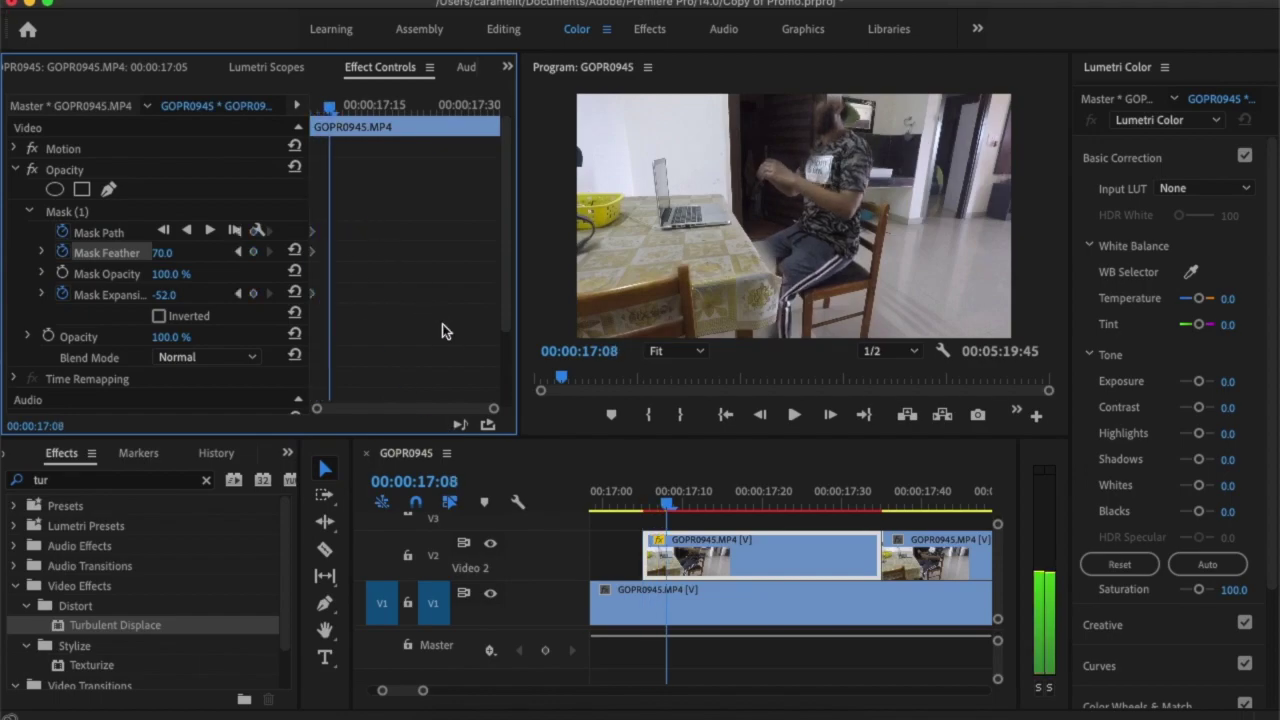
key(Right)
key(Right)
key(Right)
key(Right)
key(Right)
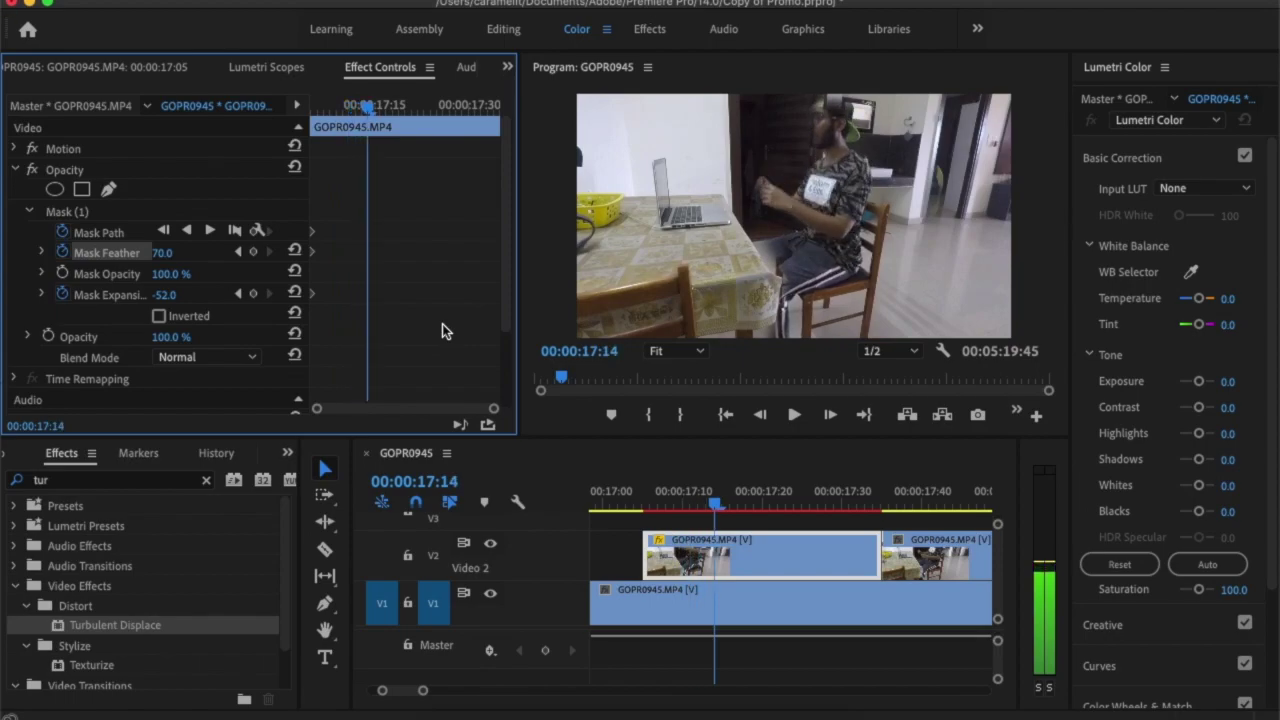
click(442, 324)
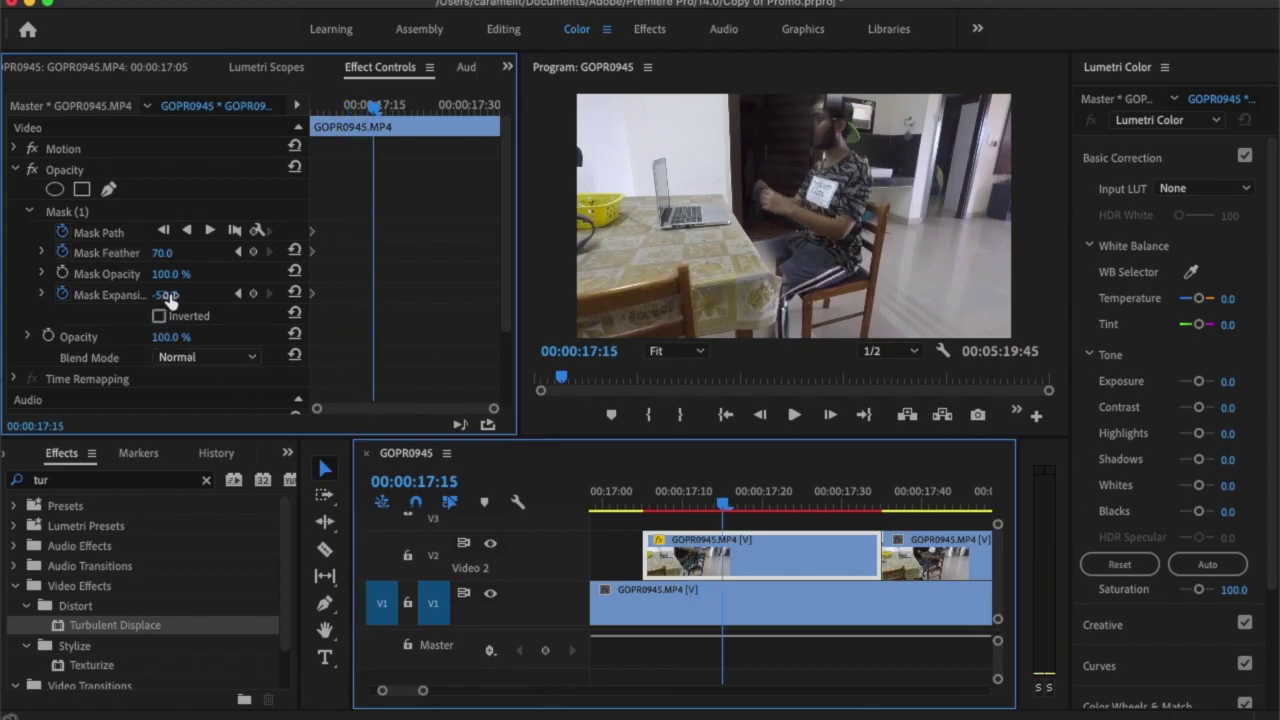
drag(168, 296, 129, 296)
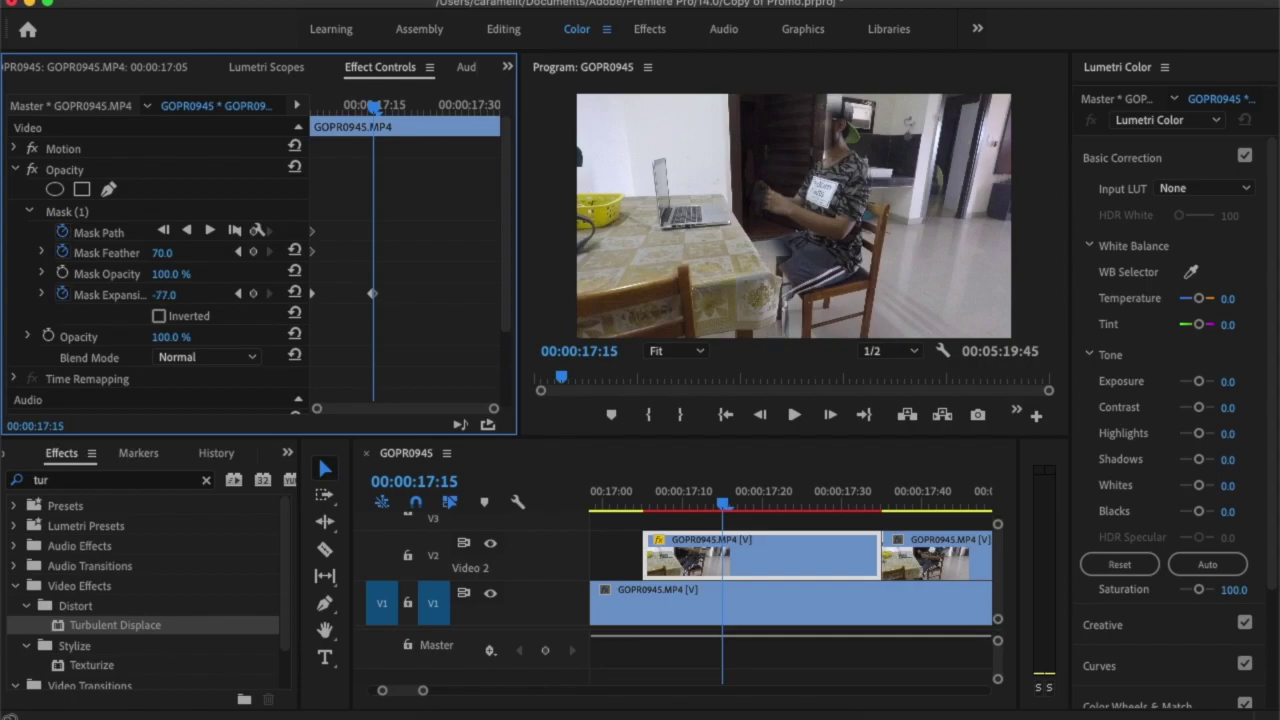
click(172, 295)
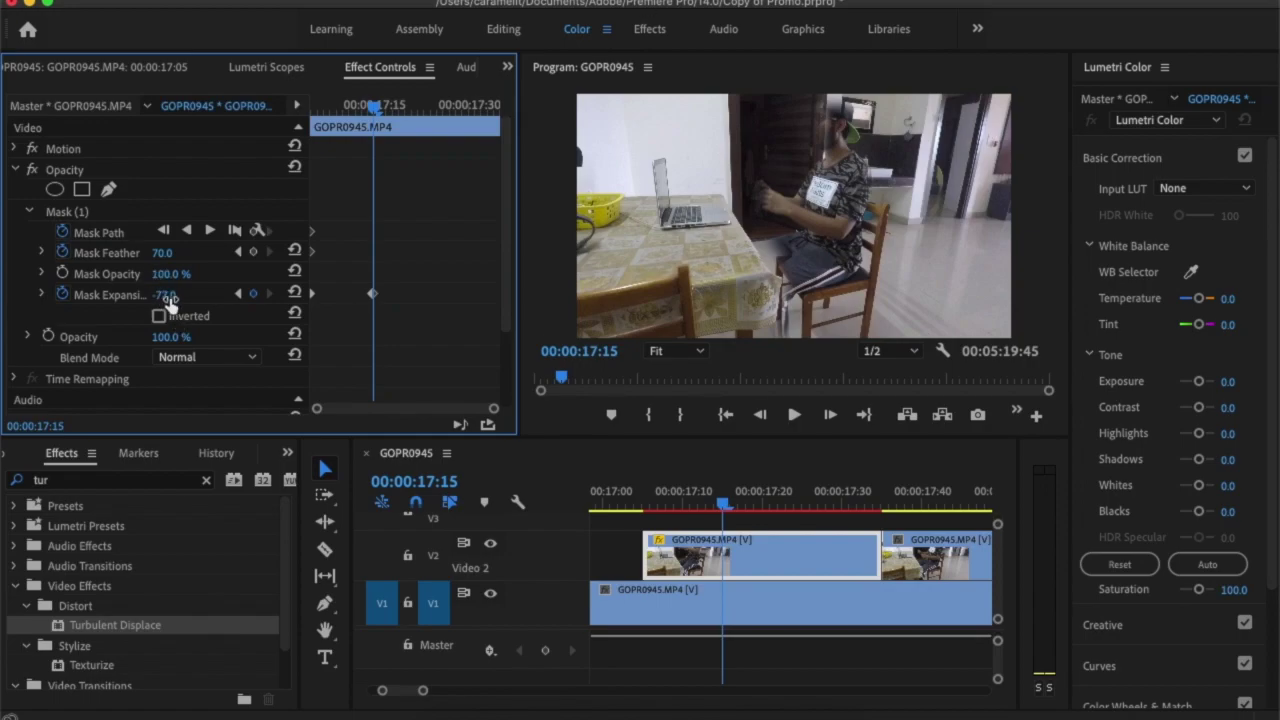
text(-90)
key(Return)
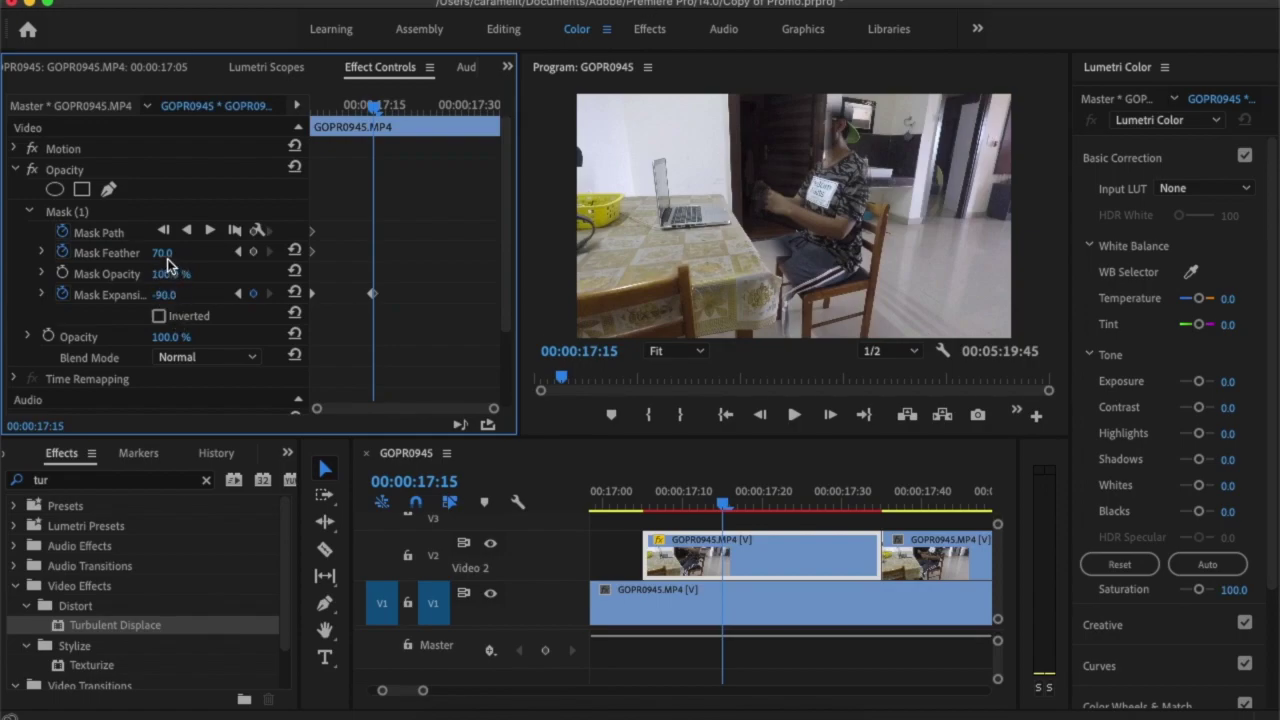
- Keyframe the mask feather at 201 and change the mask expansion to -111 at 00:00:17:15
drag(162, 253, 187, 253)
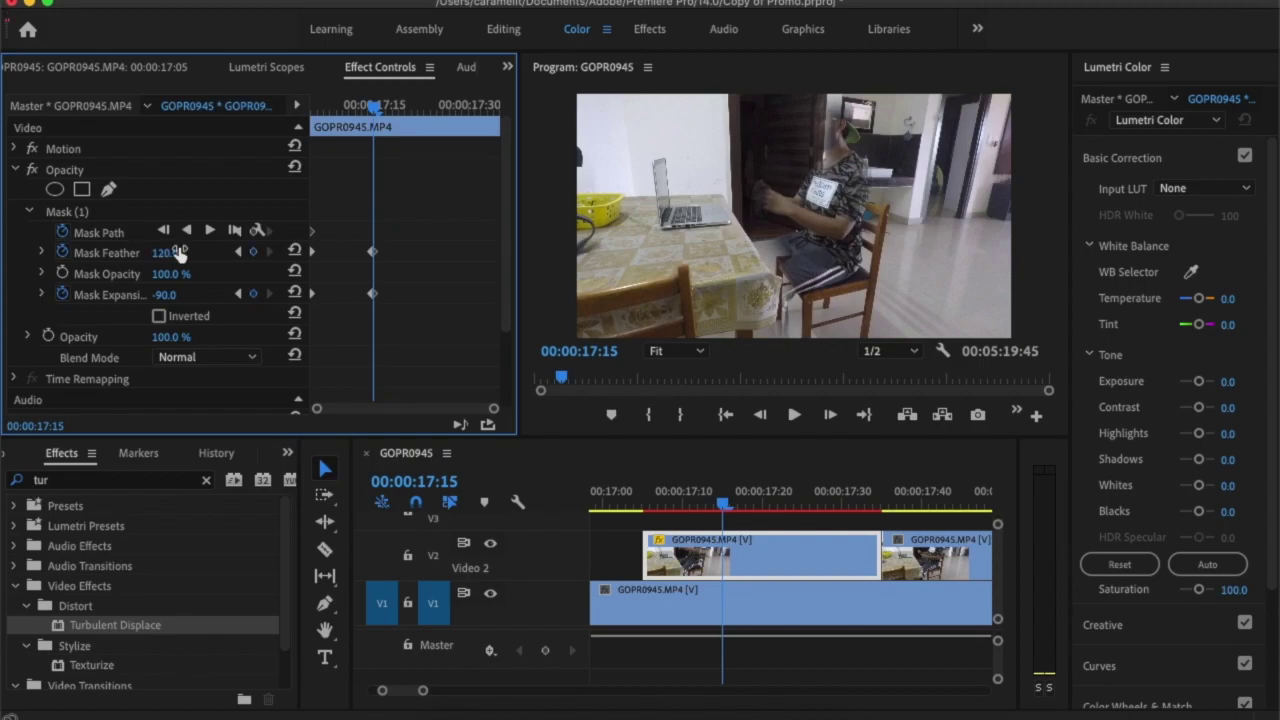
drag(164, 253, 245, 253)
drag(166, 294, 145, 294)
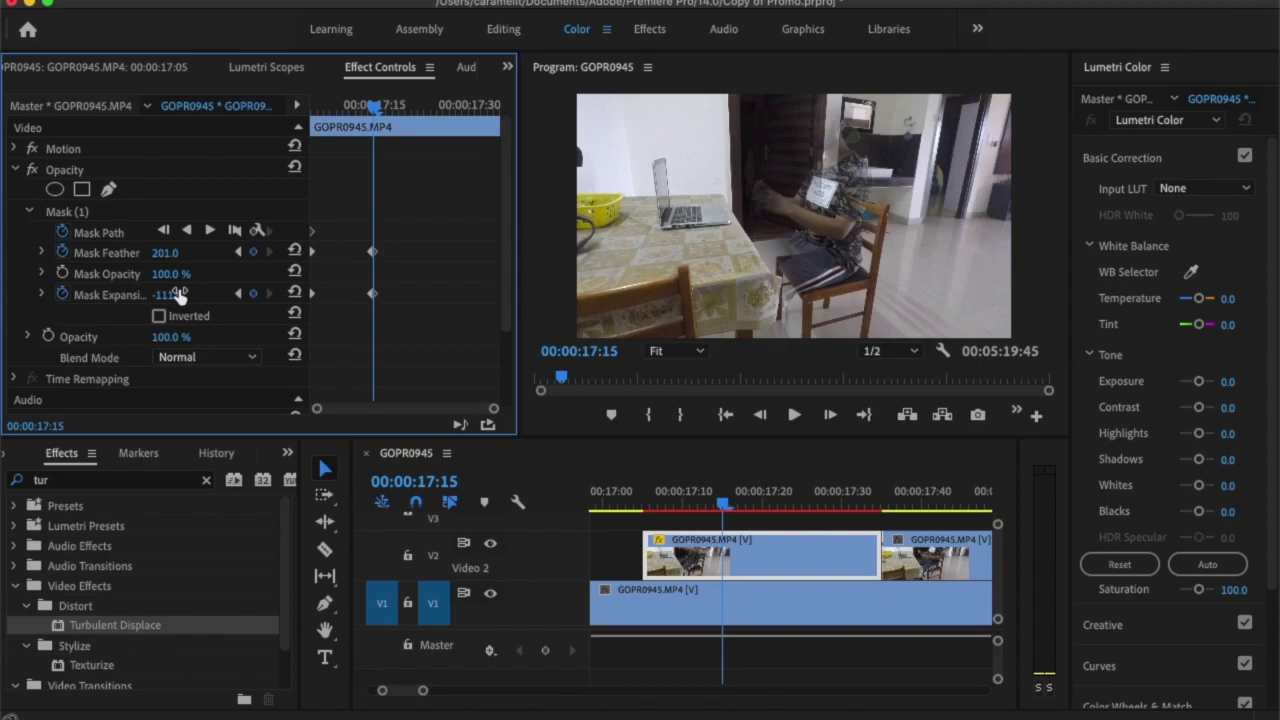
- Advance to 00:00:17:25 and keyframe the mask expansion at -156 and the mask feather at 238
key(space)
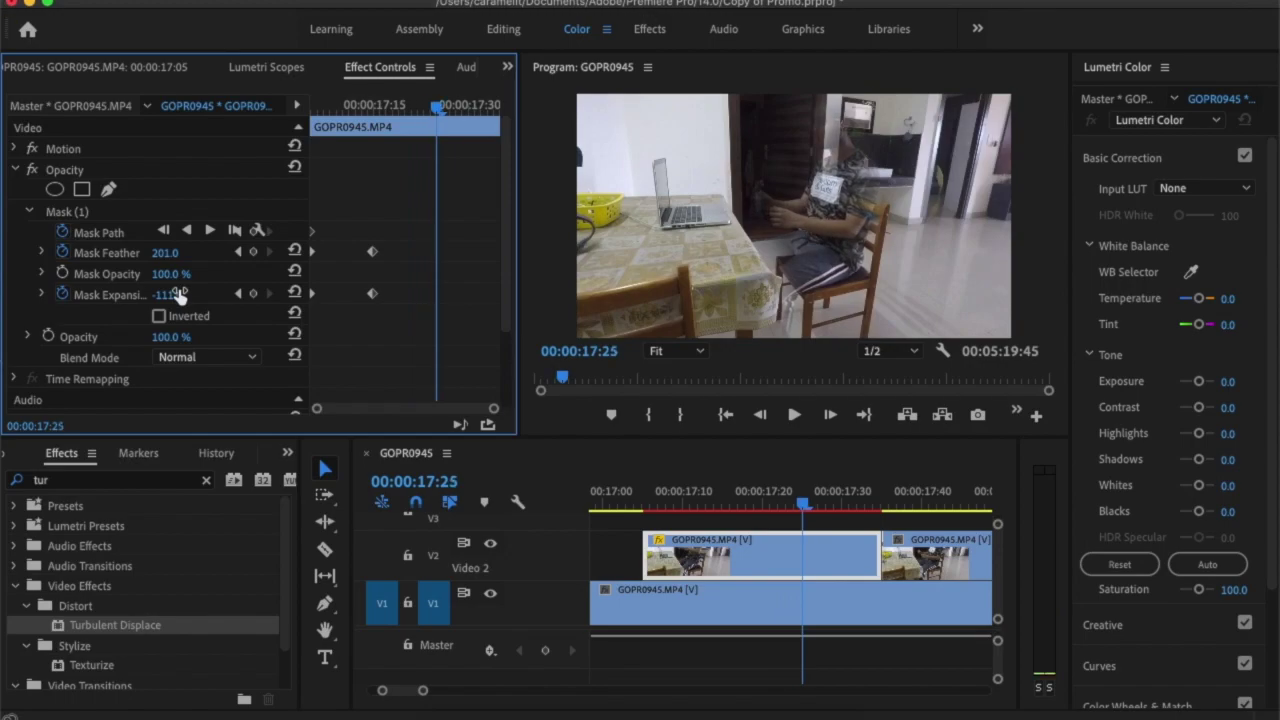
drag(168, 295, 123, 295)
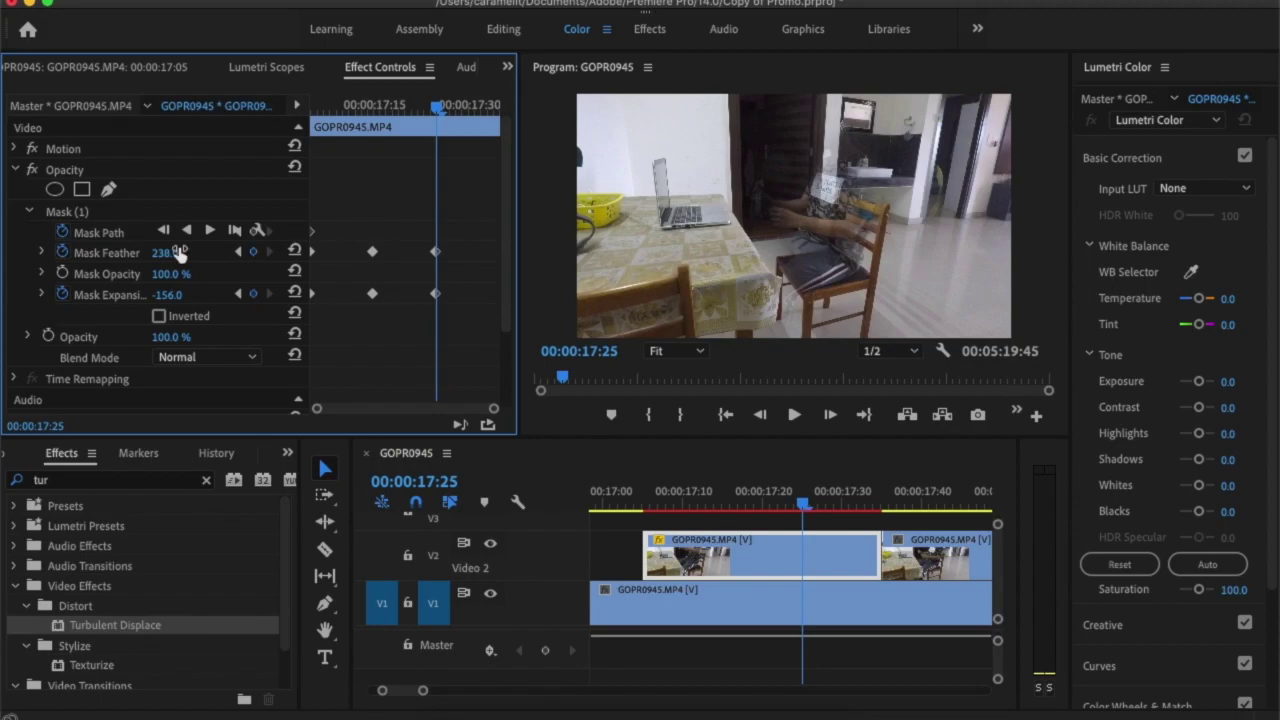
- Keyframe a mask feather of 325 and a mask expansion of -273 at 00:00:17:33, and shift both keyframes to the clip's end
key(Right)
key(Right)
key(Right)
key(Right)
key(Right)
key(Right)
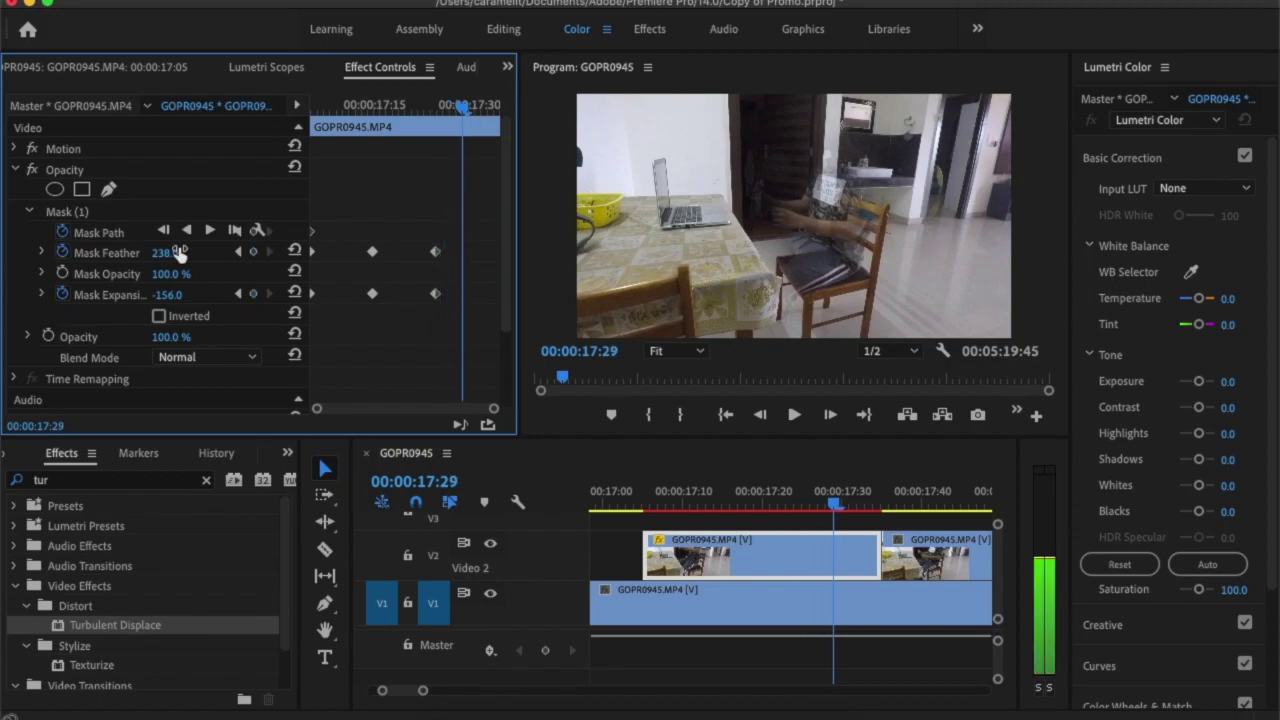
key(Right)
key(Right)
key(Right)
key(Right)
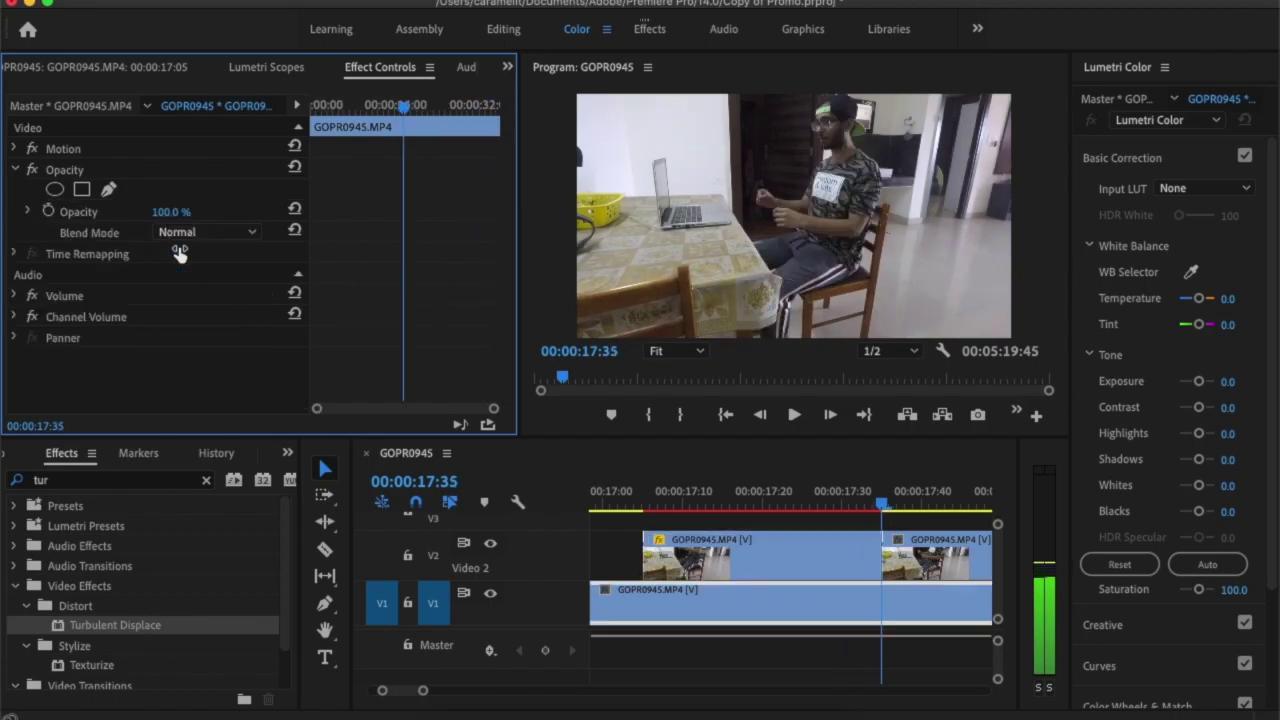
drag(879, 506, 864, 537)
click(863, 537)
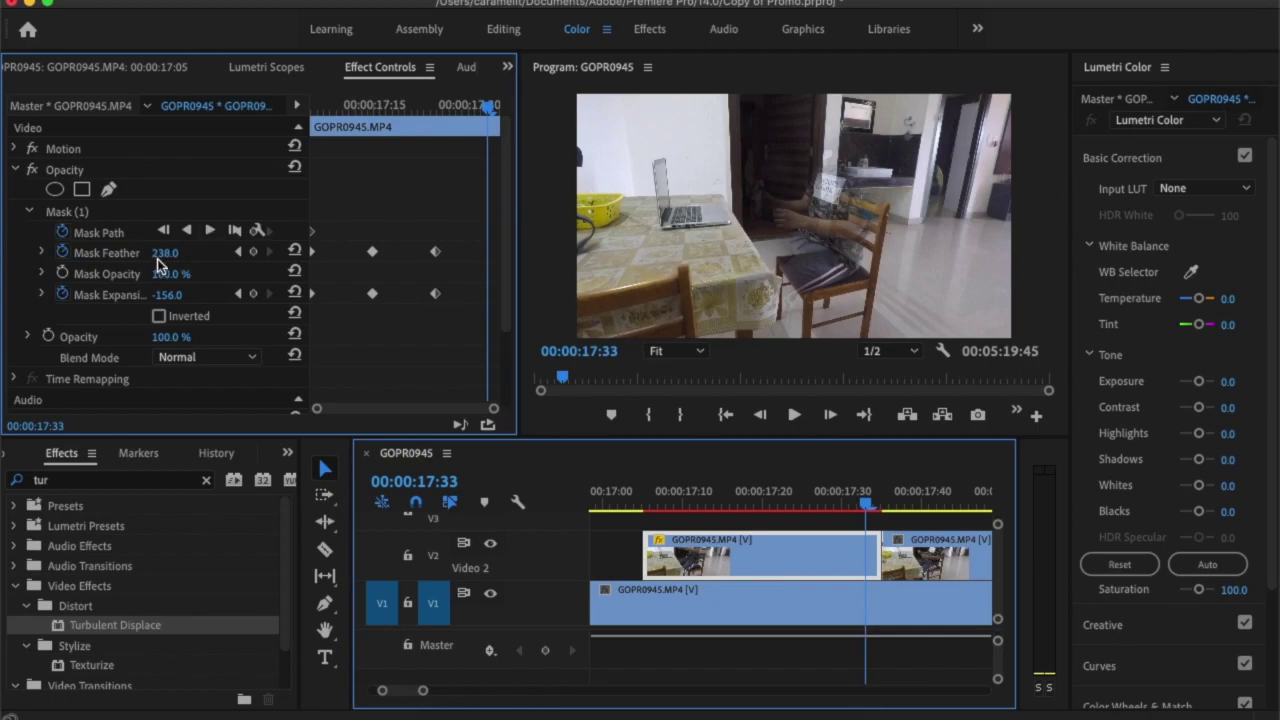
drag(160, 255, 158, 296)
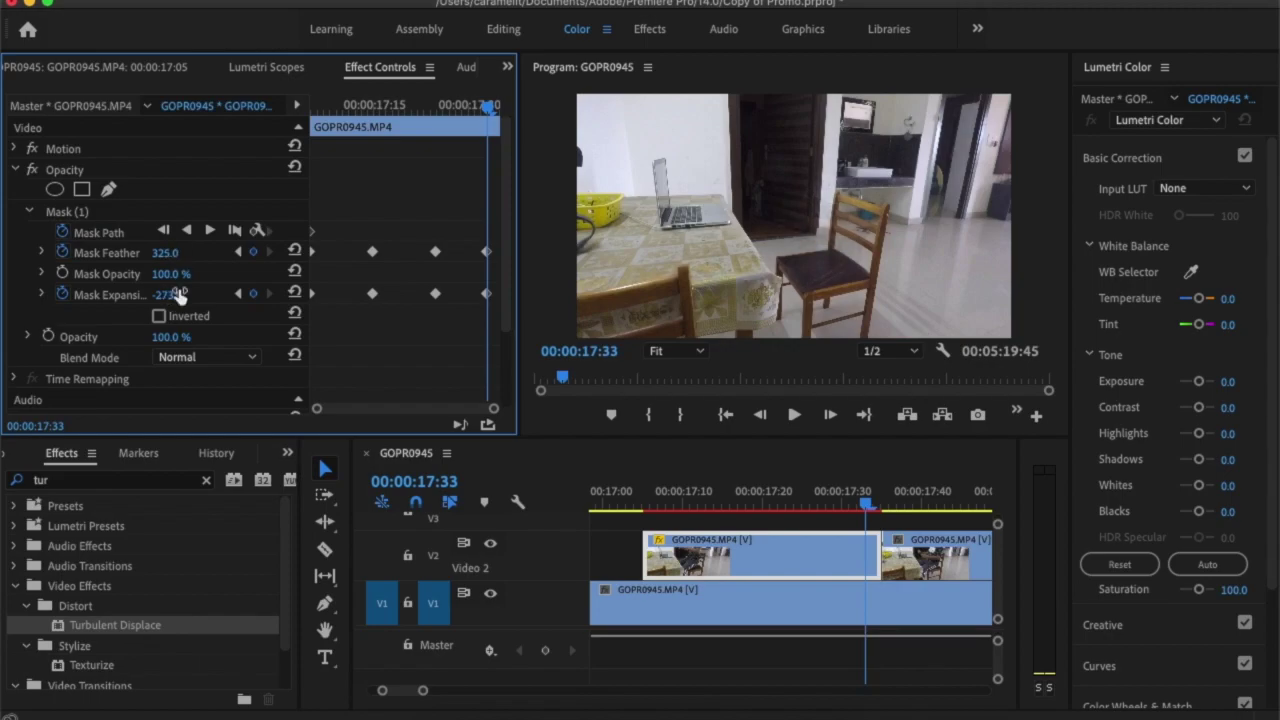
drag(468, 225, 489, 305)
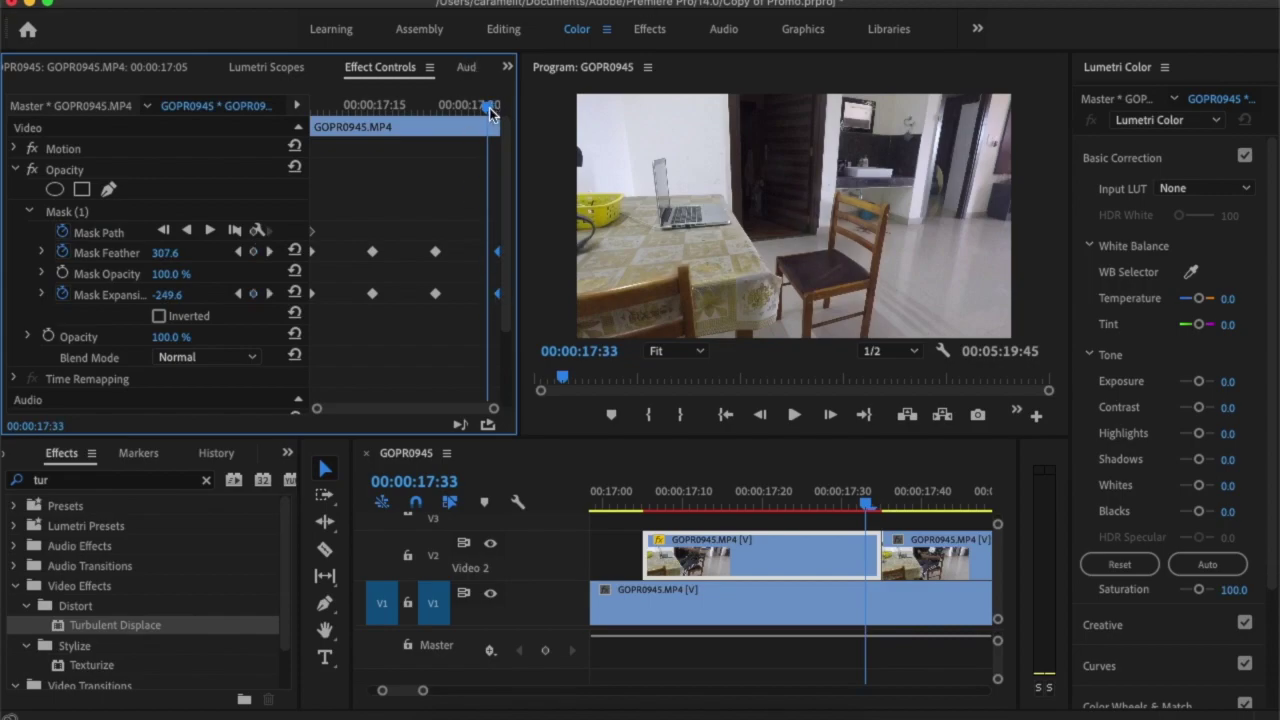
- Return to the V2 clip's first frame at 00:00:17:05 and reset the mask feather there
drag(489, 106, 290, 126)
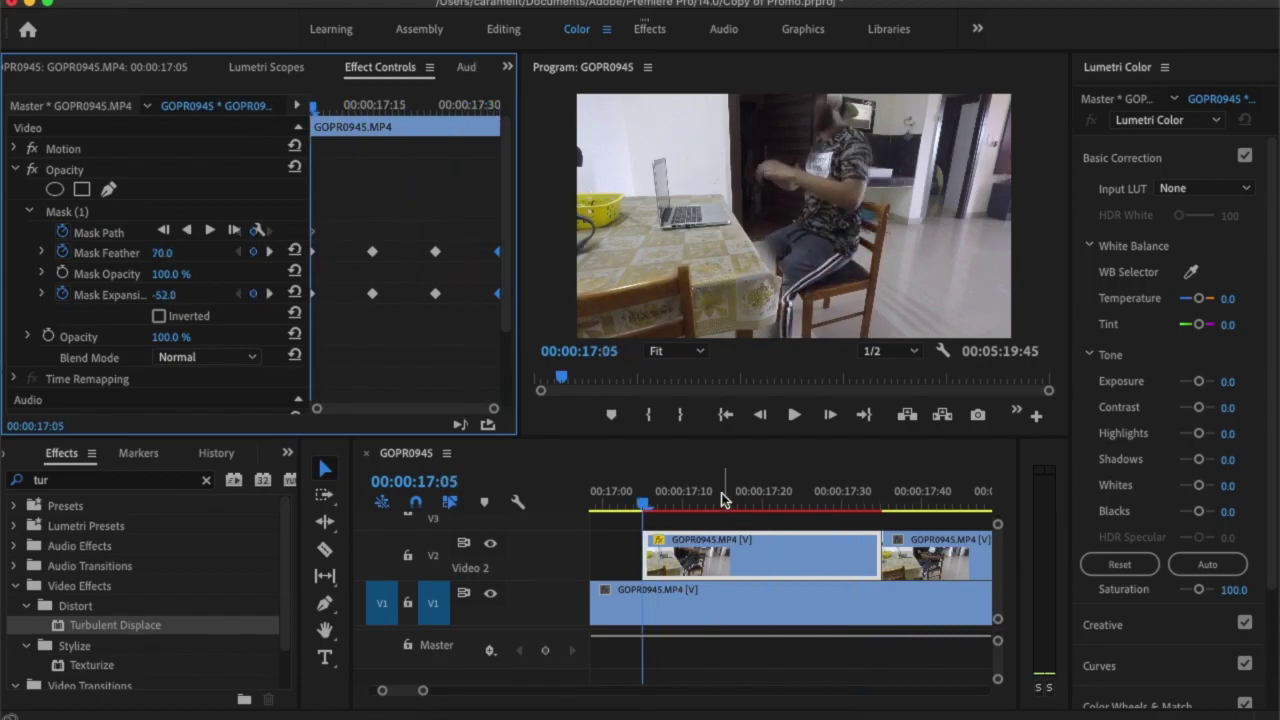
click(642, 505)
click(675, 558)
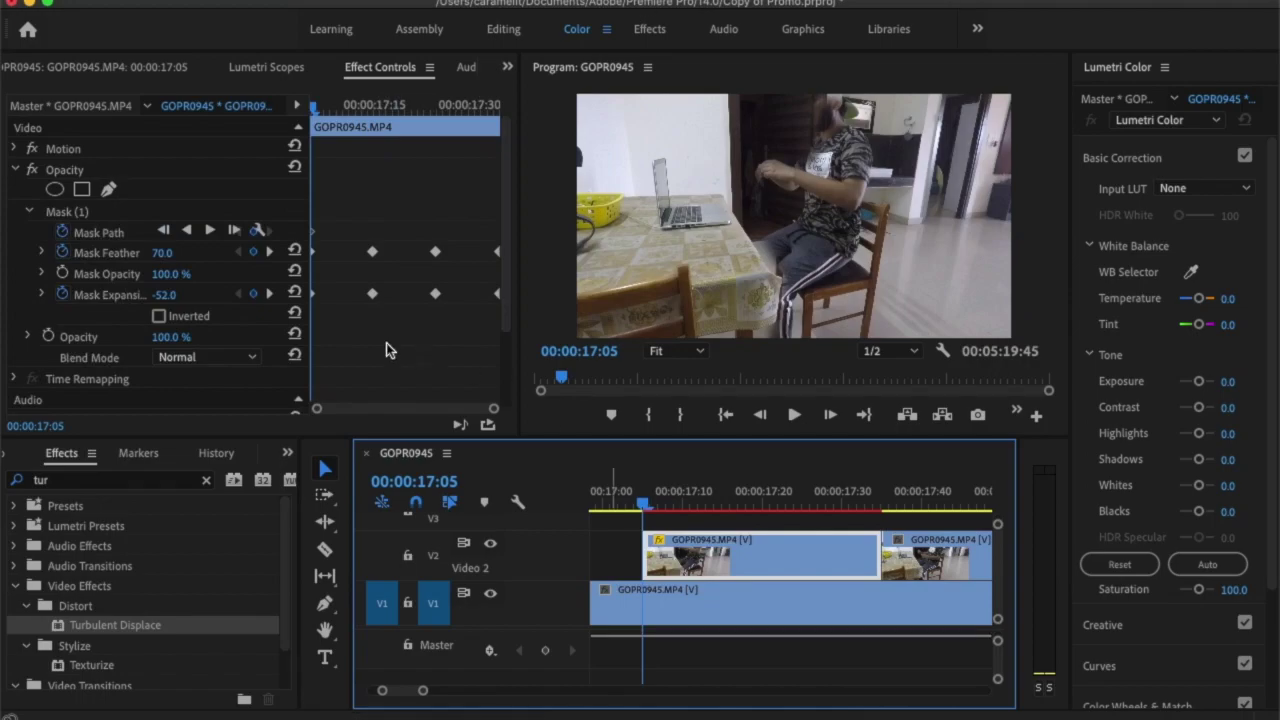
click(166, 253)
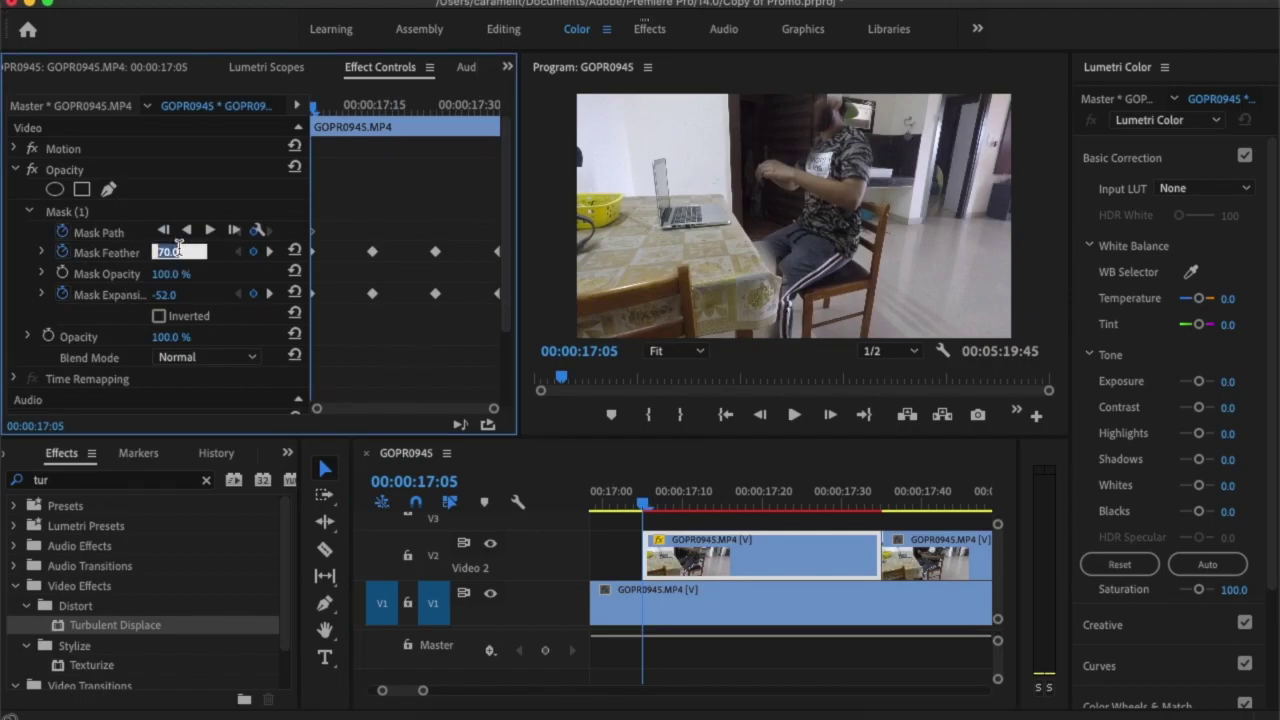
click(294, 254)
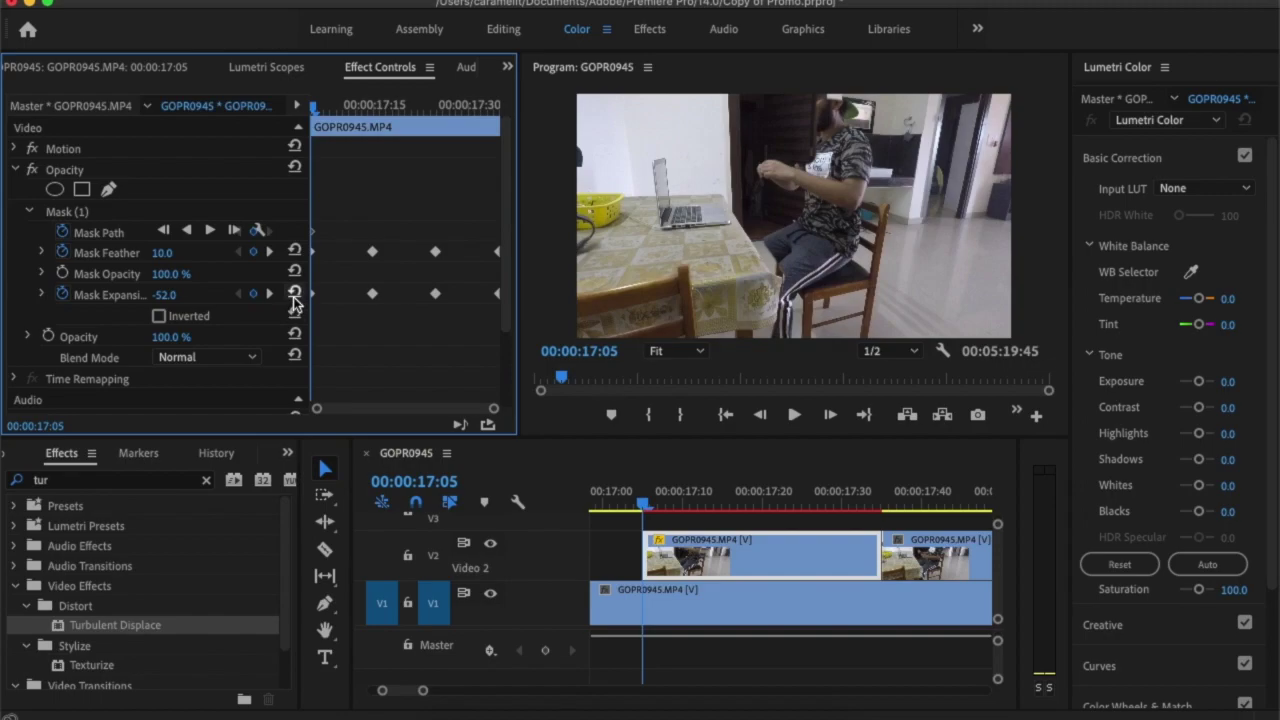
- Reset the mask expansion at the V2 clip's first frame and reselect that clip
click(294, 293)
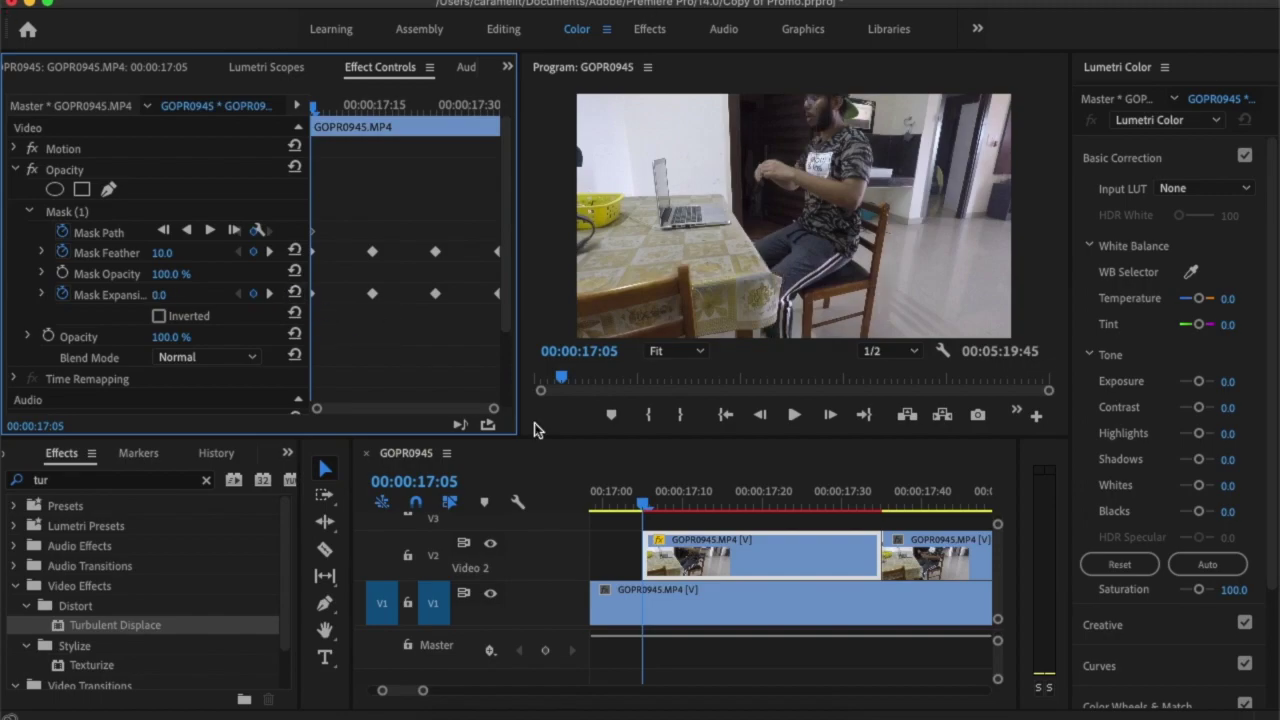
drag(648, 510, 643, 540)
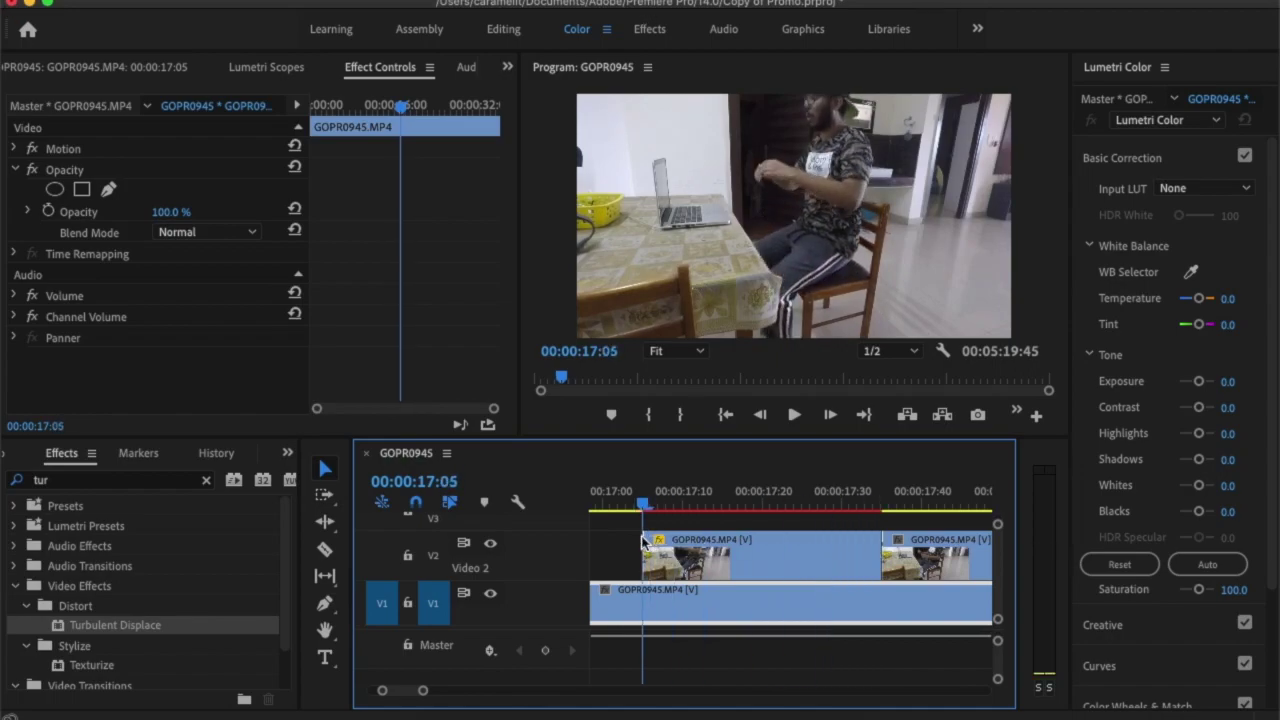
click(713, 553)
drag(406, 229, 497, 323)
click(415, 230)
drag(416, 205, 495, 294)
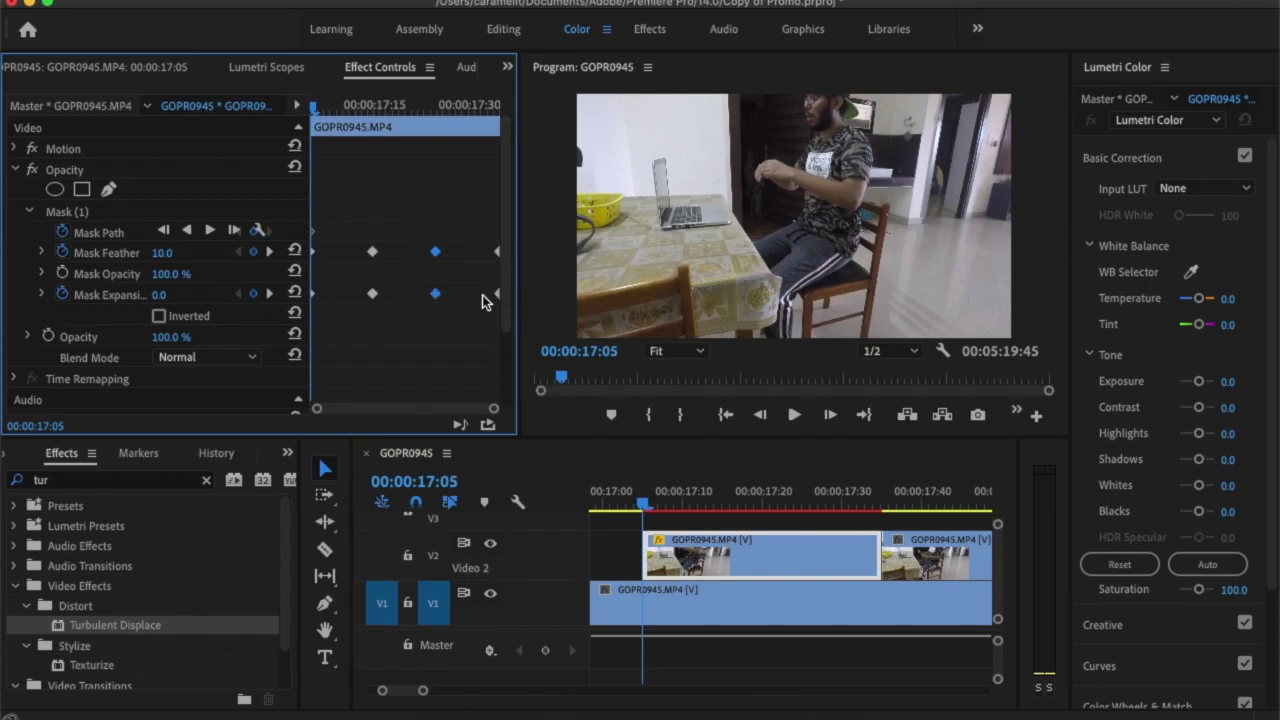
key(equal)
key(minus)
key(minus)
drag(392, 410, 510, 423)
click(461, 281)
key(minus)
key(equal)
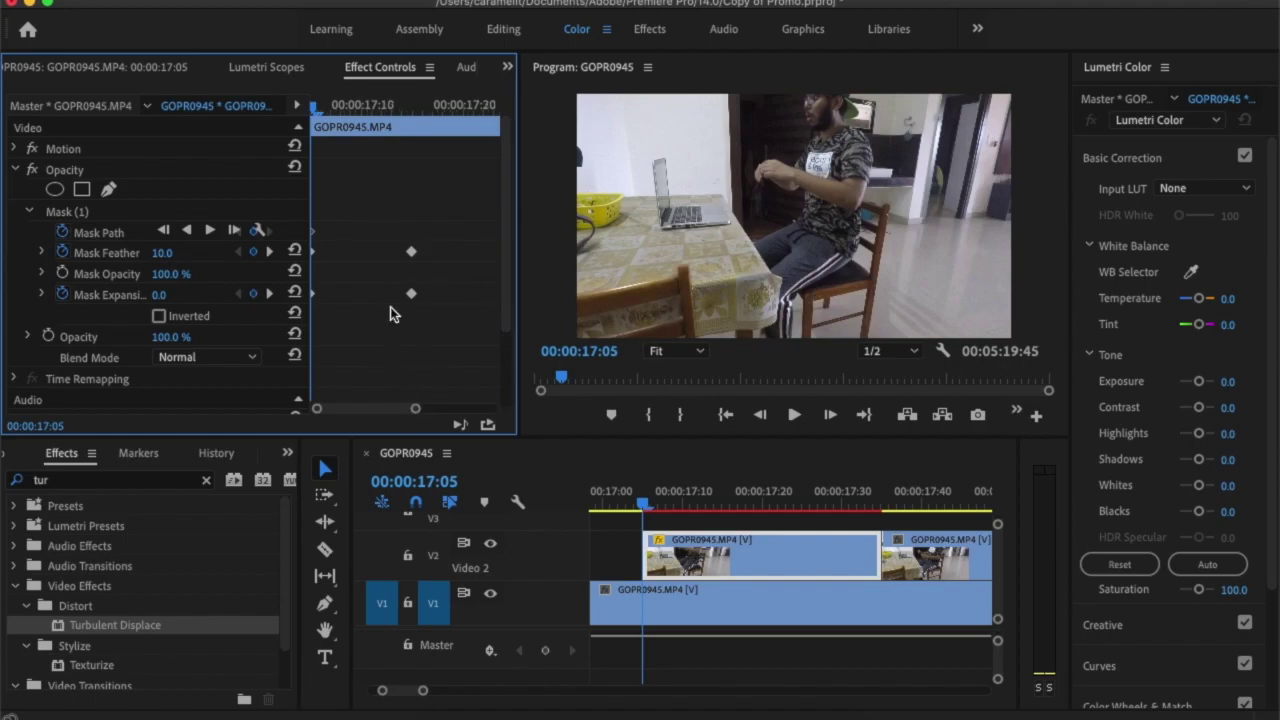
key(minus)
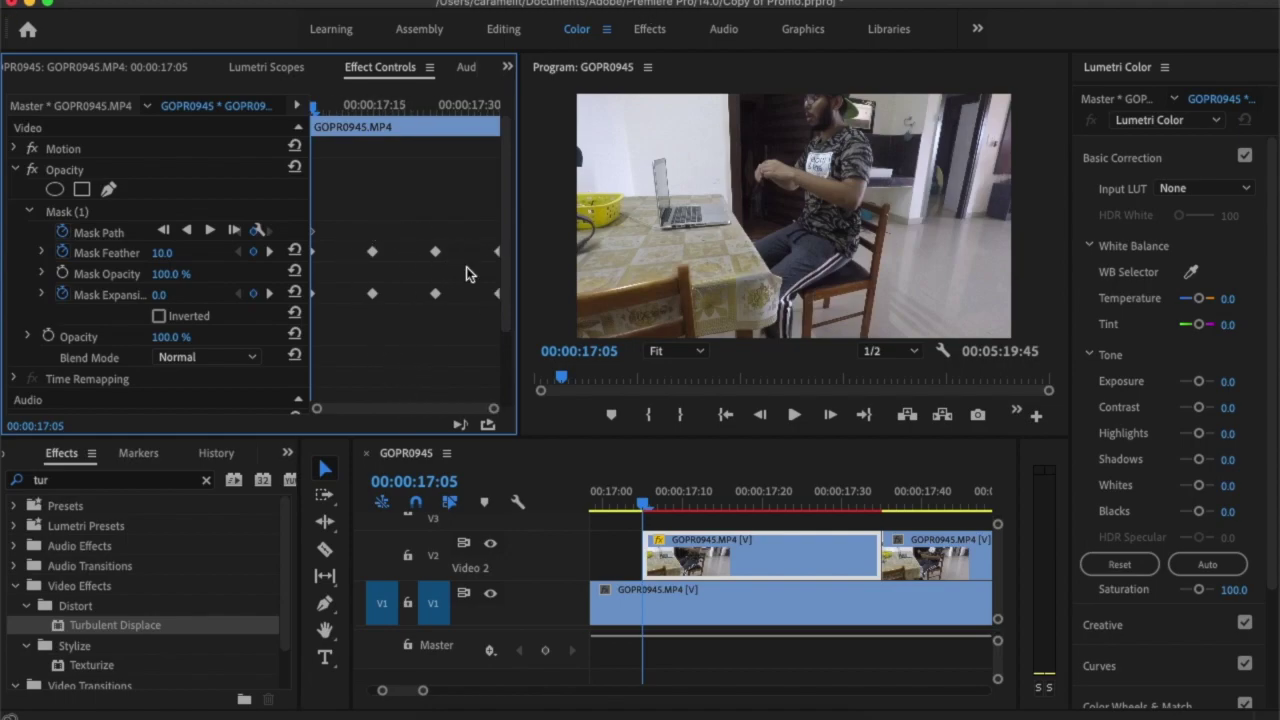
drag(400, 337, 329, 246)
drag(372, 255, 491, 302)
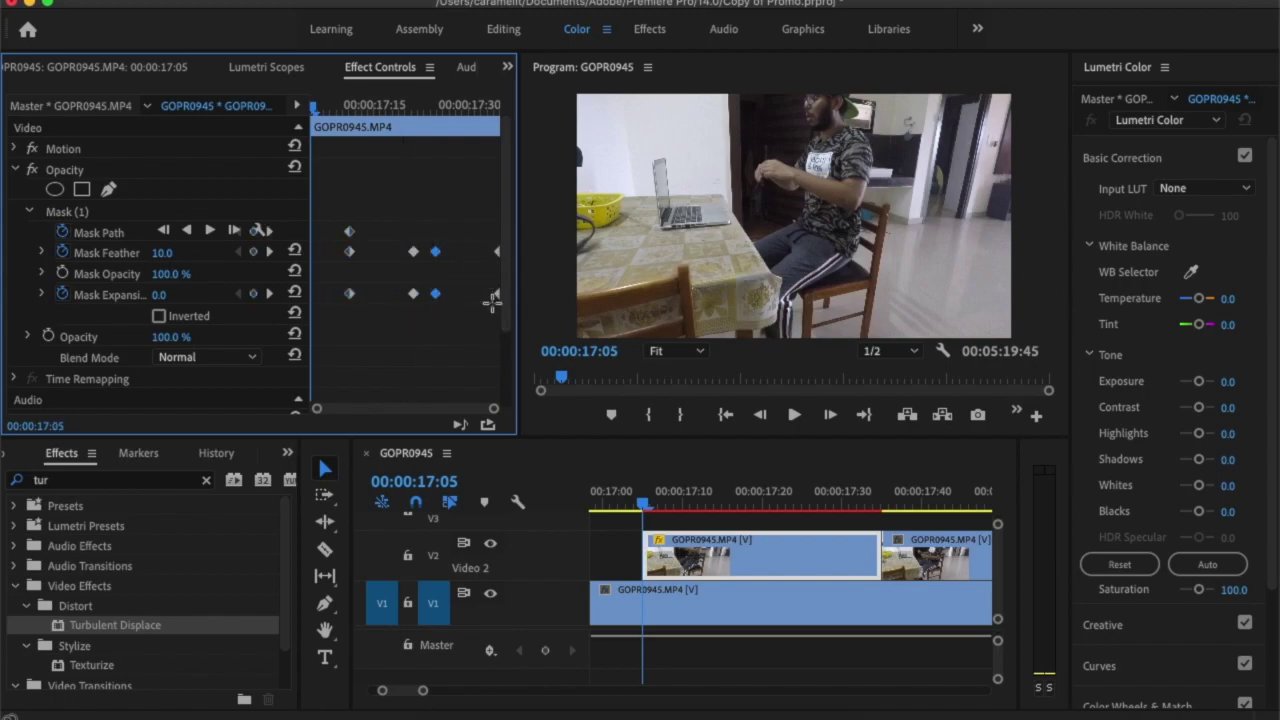
key(super+z)
- Swap the two middle mask keyframe pairs, placing feather 238 and expansion -156 at 00:00:17:16 and feather 201 and expansion -111 at 00:00:17:25
click(431, 323)
mouse_move(355, 228)
mouse_down()
mouse_move(376, 306)
mouse_move(398, 298)
mouse_move(384, 294)
mouse_move(434, 302)
mouse_up()
double_click(435, 295)
click(386, 298)
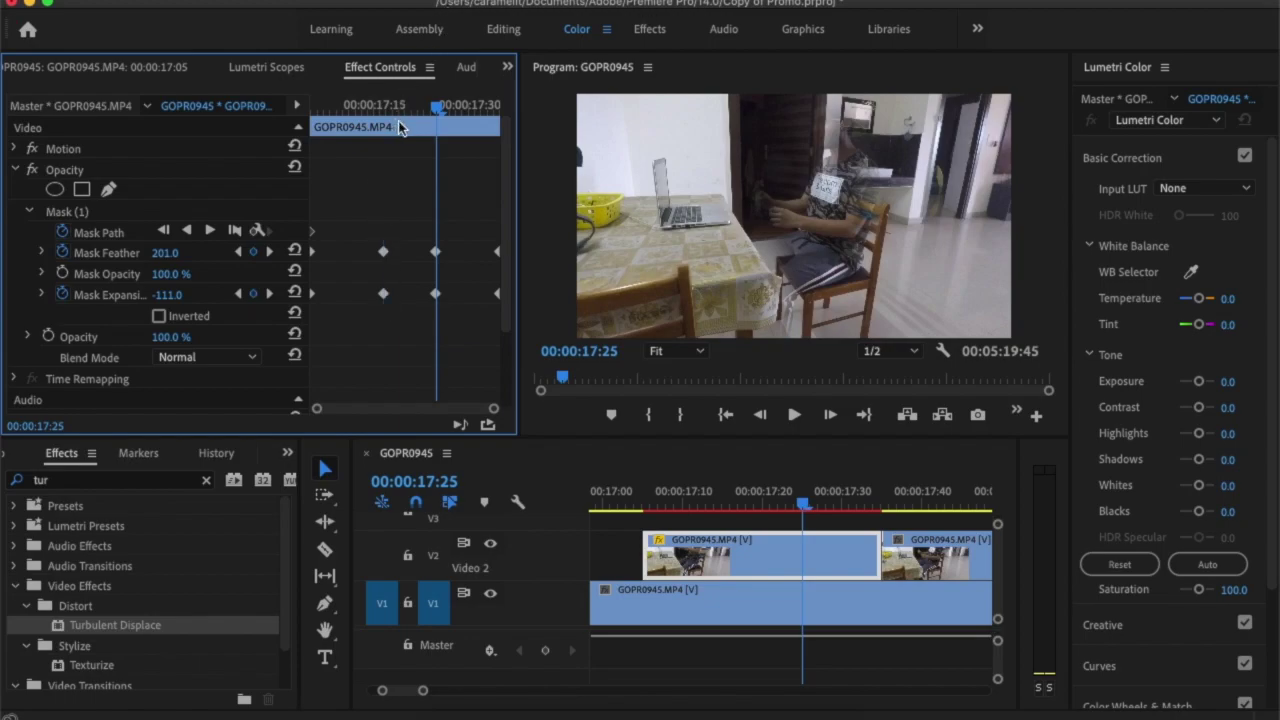
drag(438, 106, 379, 113)
drag(412, 322, 384, 240)
drag(382, 291, 300, 243)
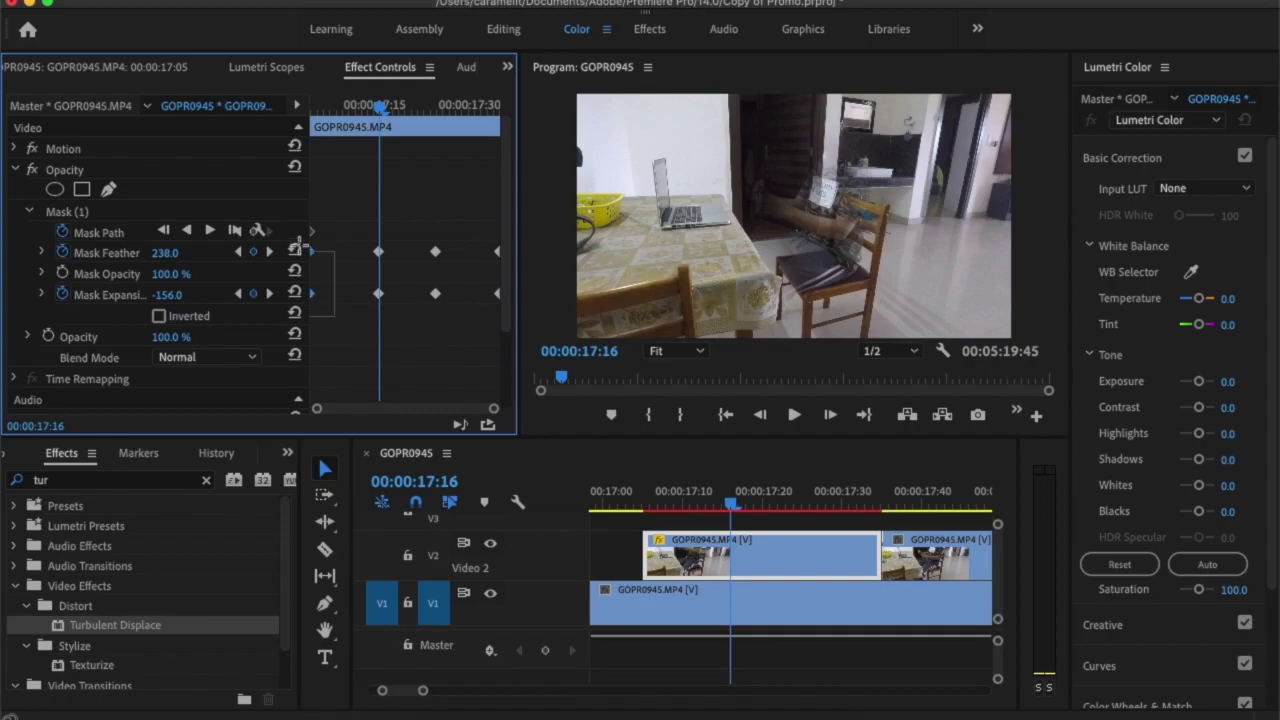
- Swap the first and last mask keyframe pairs, so feather 325 and expansion -273 start the clip, and play it back
drag(311, 294, 344, 296)
drag(472, 341, 311, 277)
drag(496, 293, 207, 352)
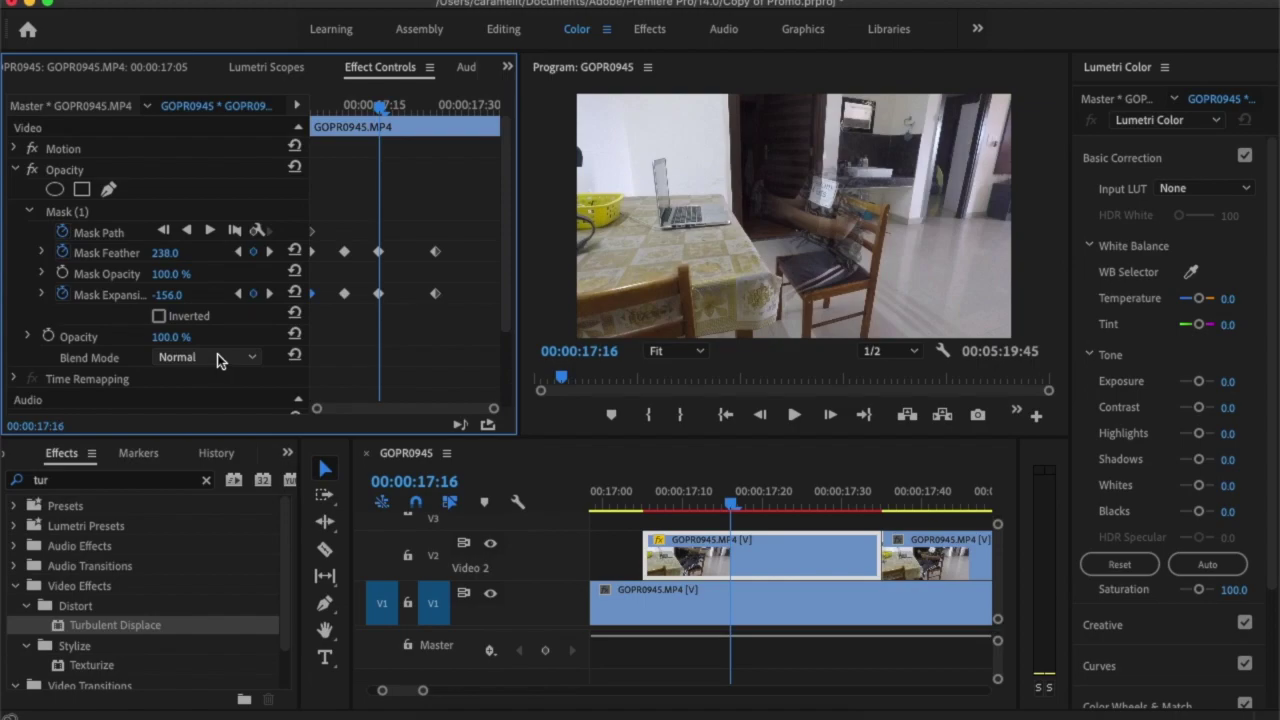
drag(344, 347, 357, 234)
drag(344, 293, 481, 298)
drag(381, 107, 278, 98)
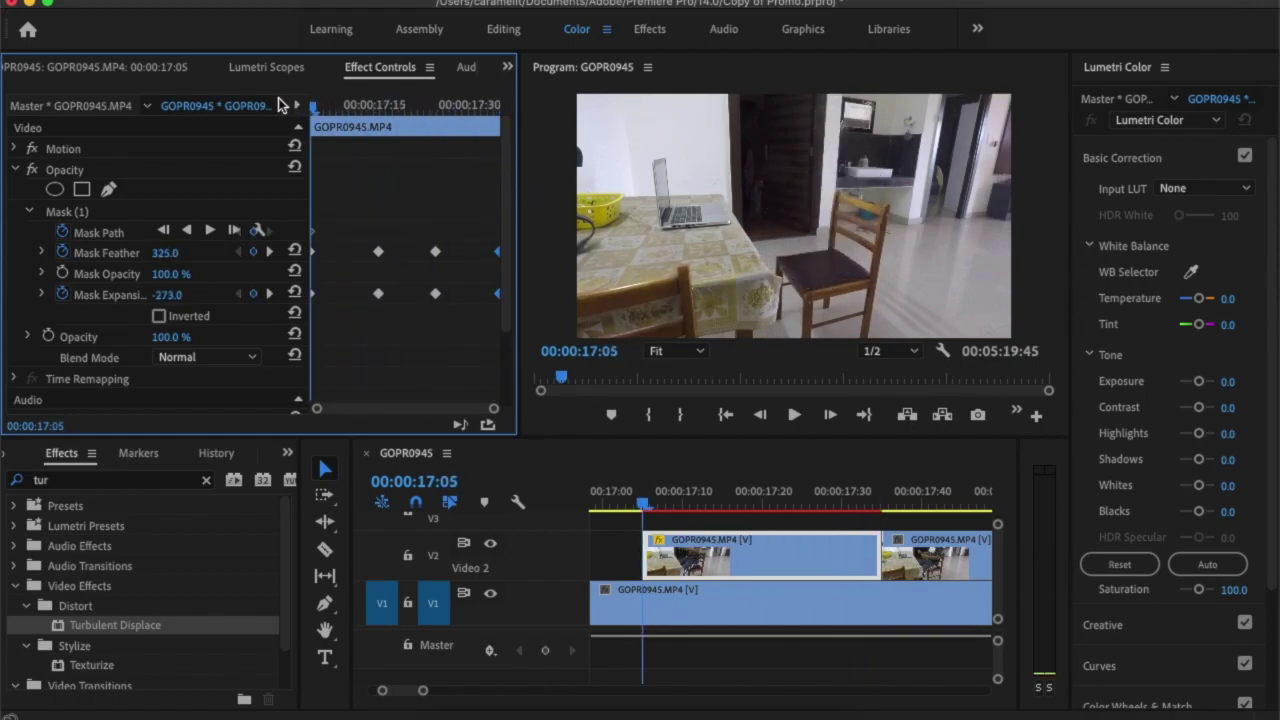
key(space)
key(space)
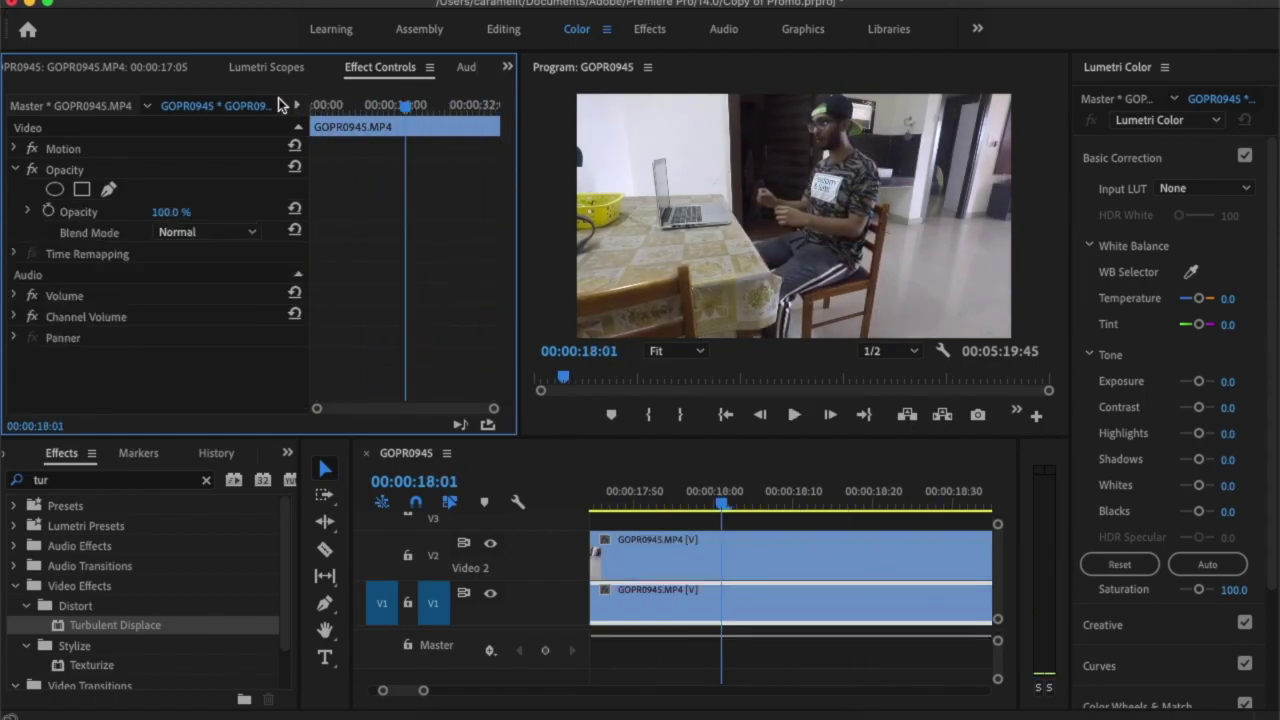
- Play the sequence through the masked V2 clip and scrub across it to examine how the man fades in
scroll(634, 540, up, 10)
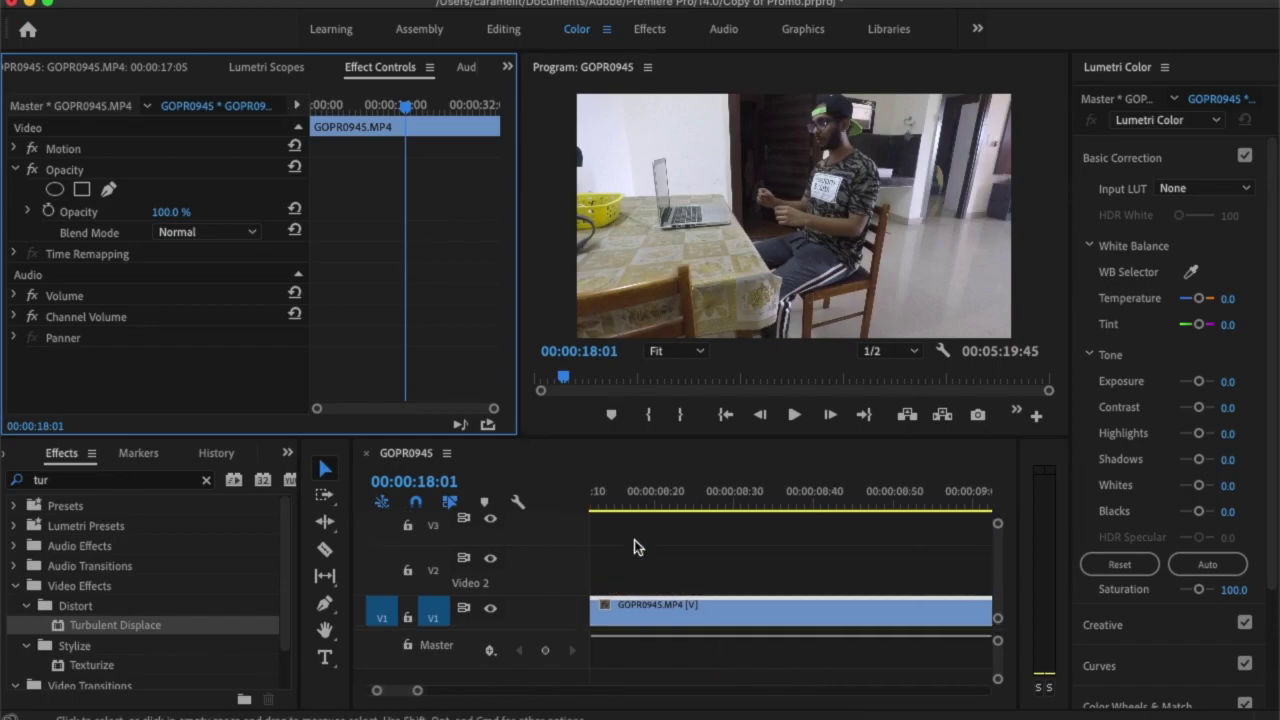
scroll(634, 540, down, 10)
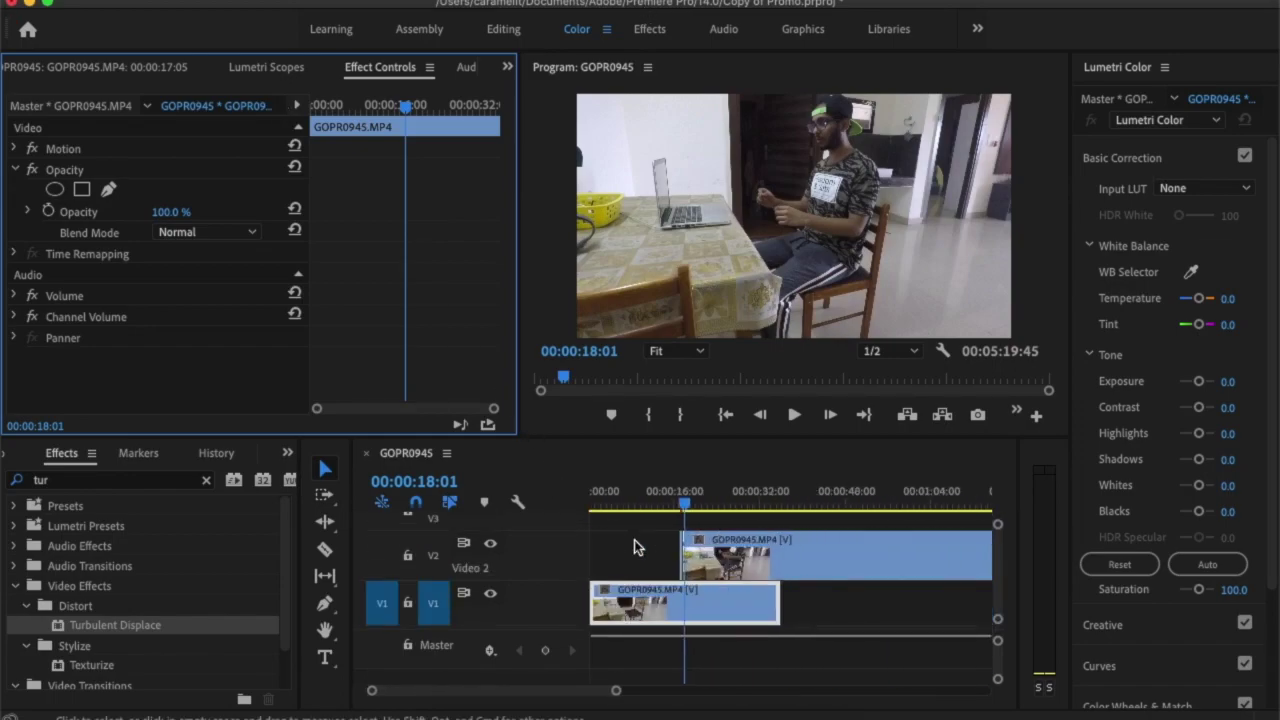
scroll(766, 549, up, 5)
scroll(766, 580, up, 15)
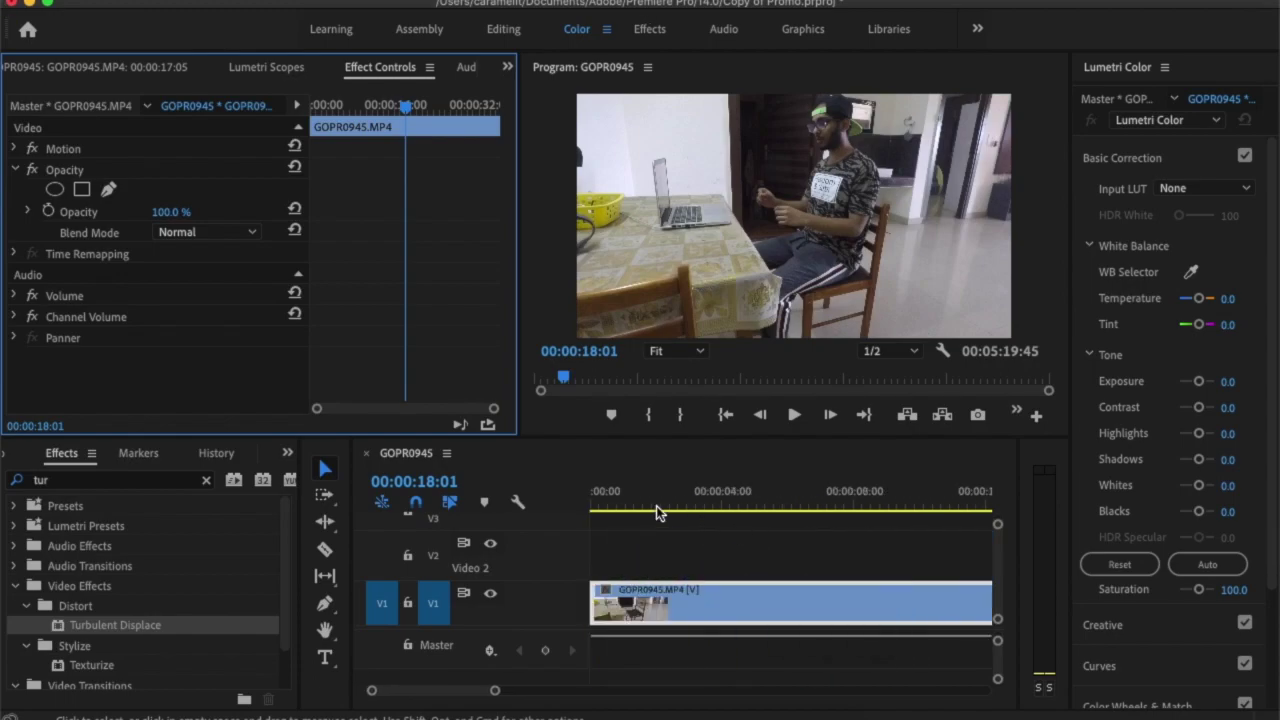
click(560, 512)
key(Home)
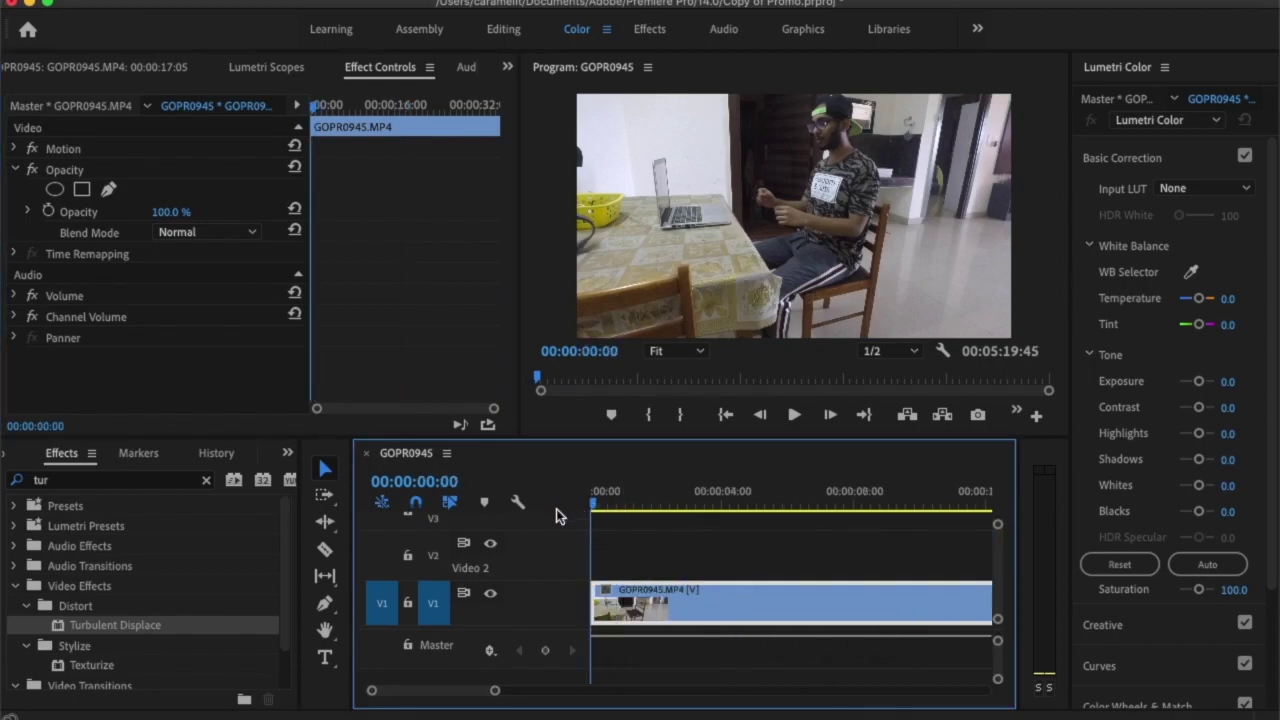
scroll(829, 557, down, 5)
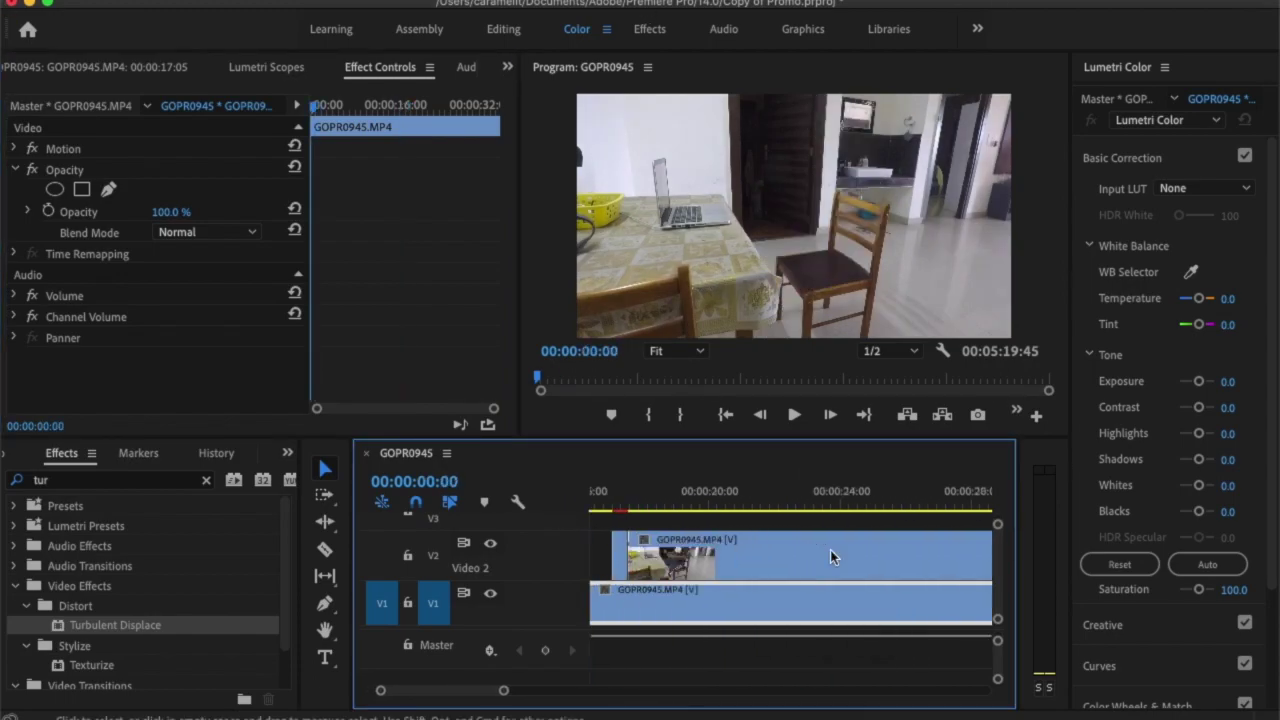
click(680, 507)
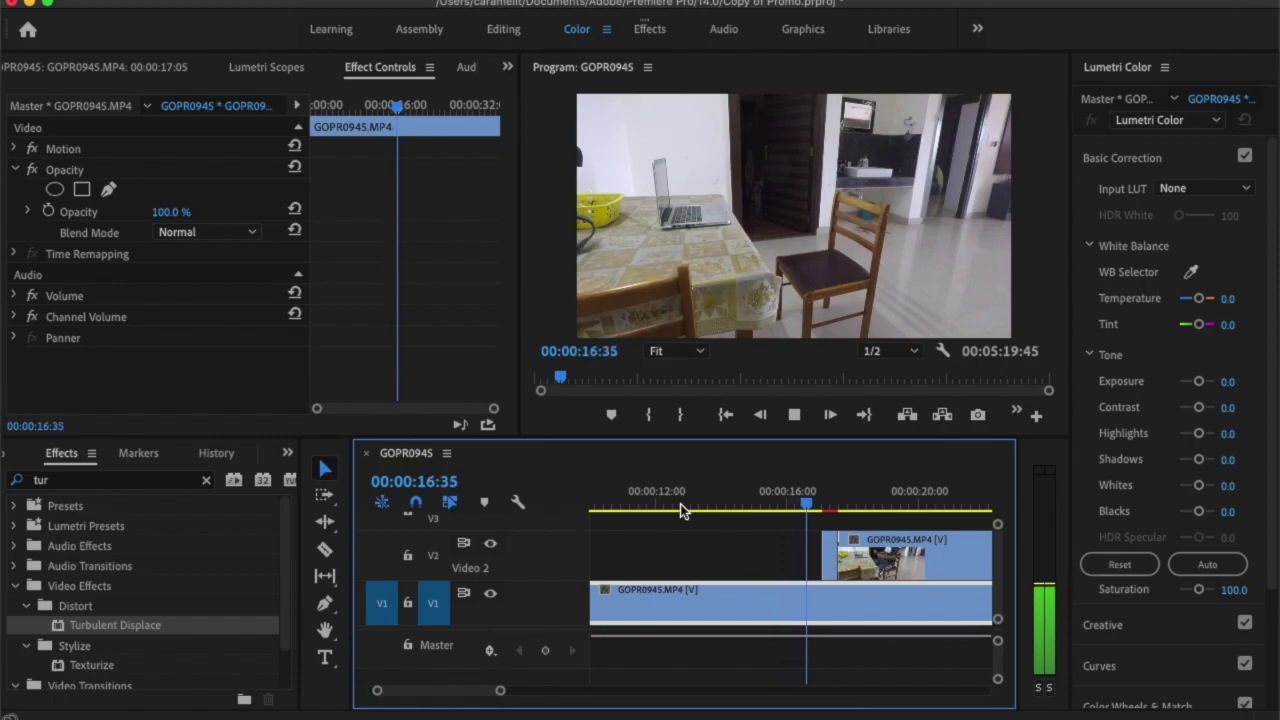
key(space)
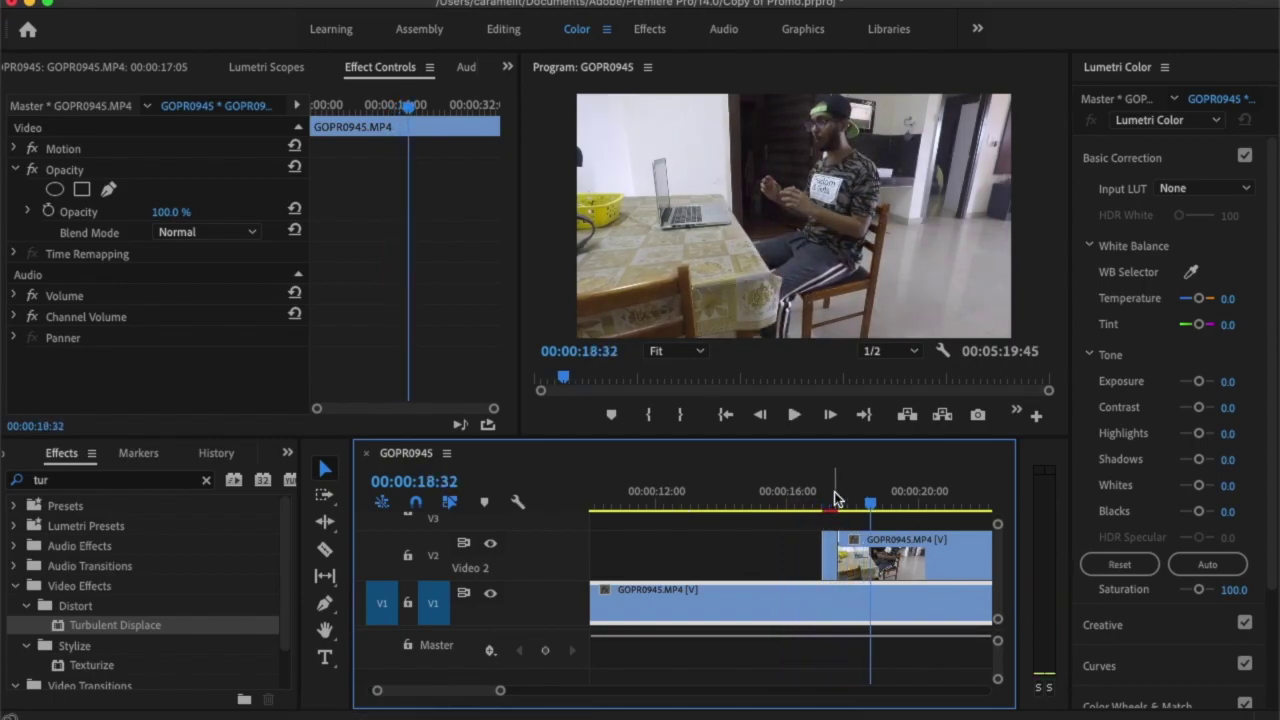
scroll(829, 530, up, 5)
drag(722, 500, 927, 566)
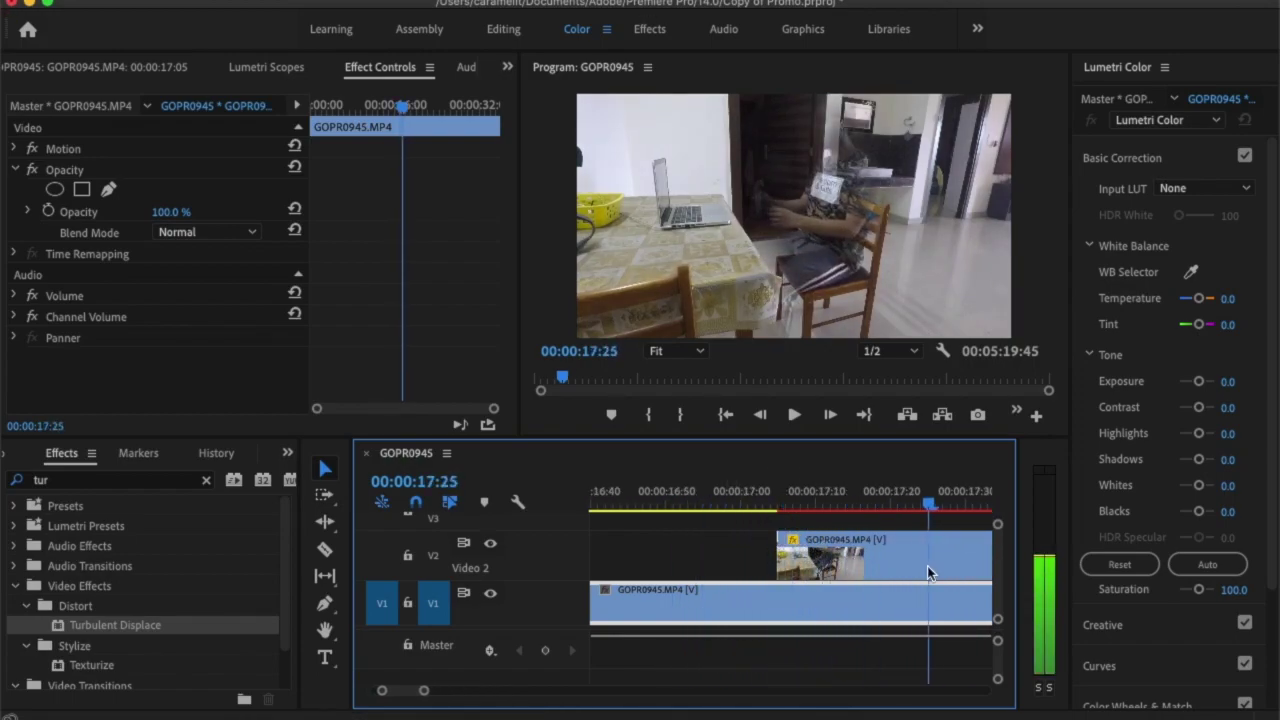
scroll(927, 566, down, 3)
scroll(684, 540, up, 3)
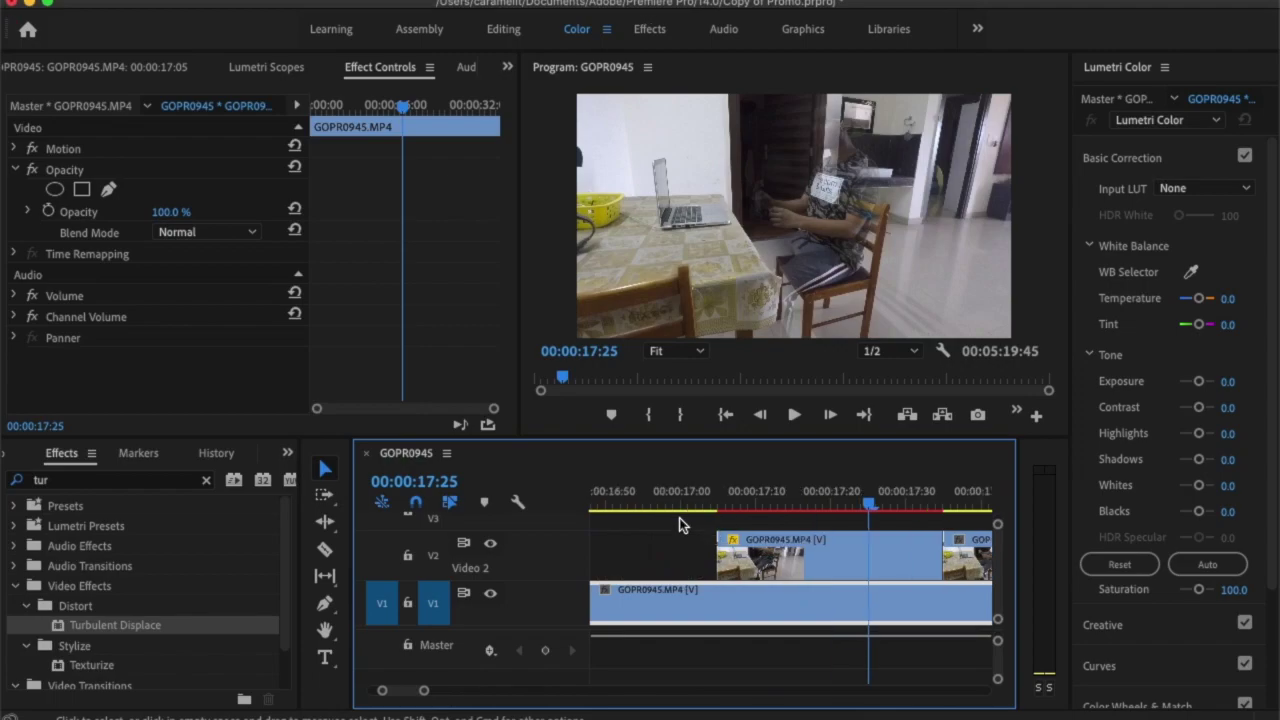
drag(644, 505, 929, 521)
- Apply the Turbulent Displace effect to the short masked clip on V2
click(757, 548)
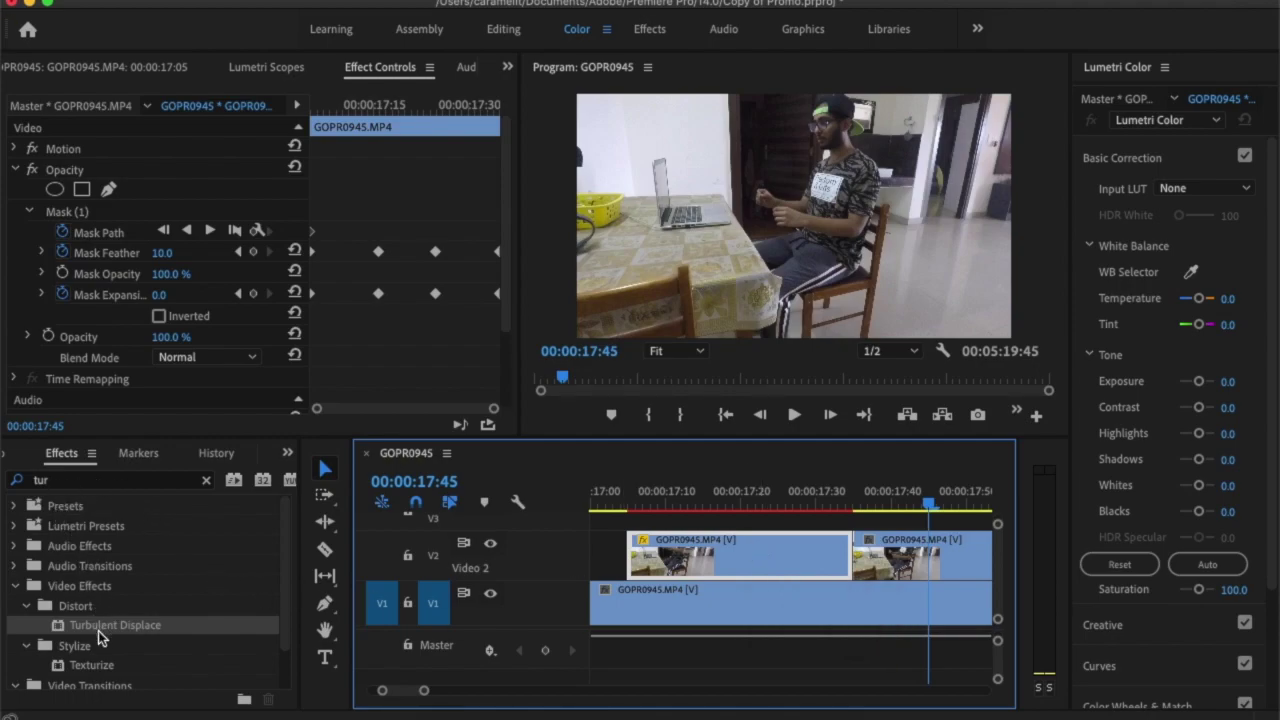
drag(109, 630, 653, 563)
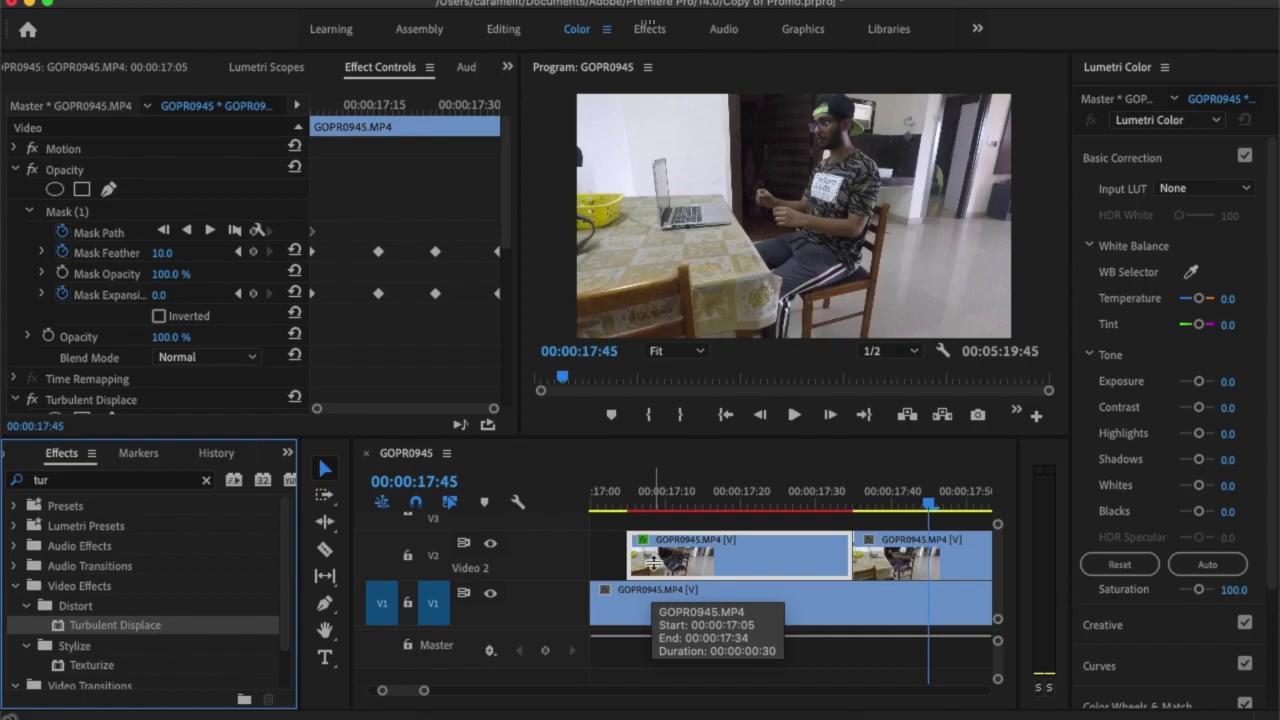
drag(928, 505, 757, 560)
click(721, 554)
- At the clip's first frame, set the Turbulent Displace Amount to 0 and Size to 40
scroll(222, 344, down, 5)
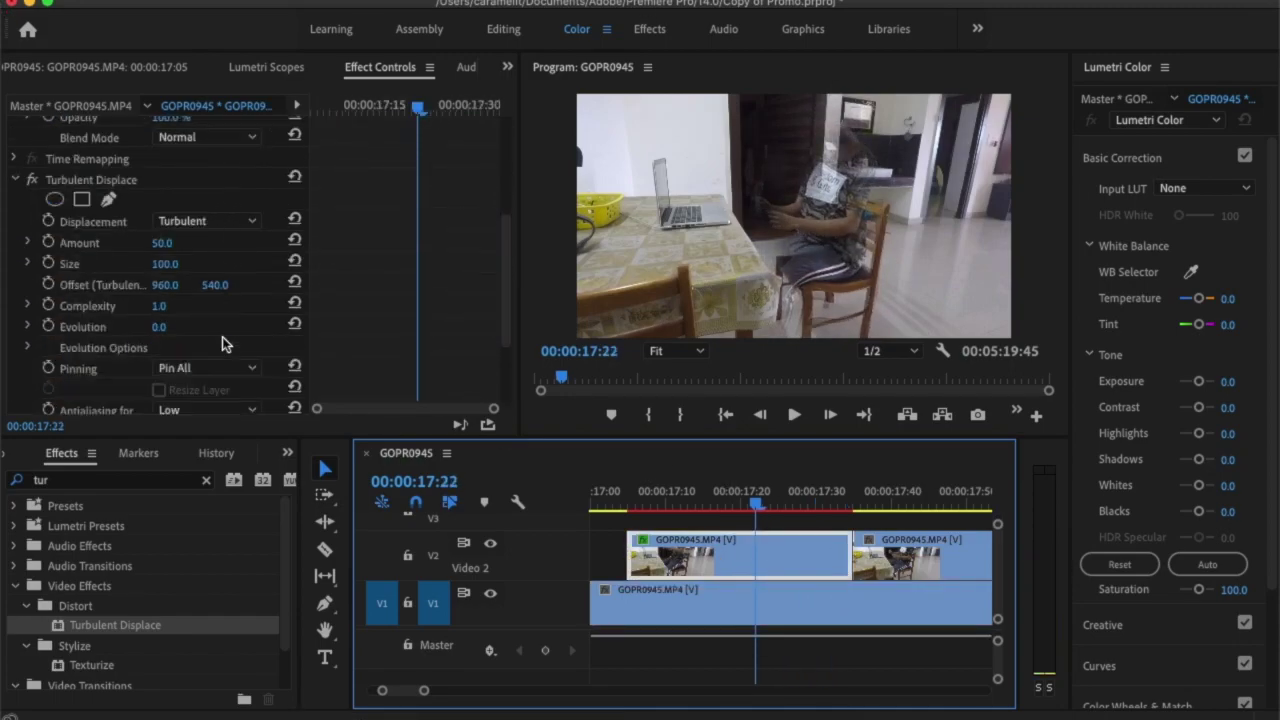
drag(415, 103, 262, 193)
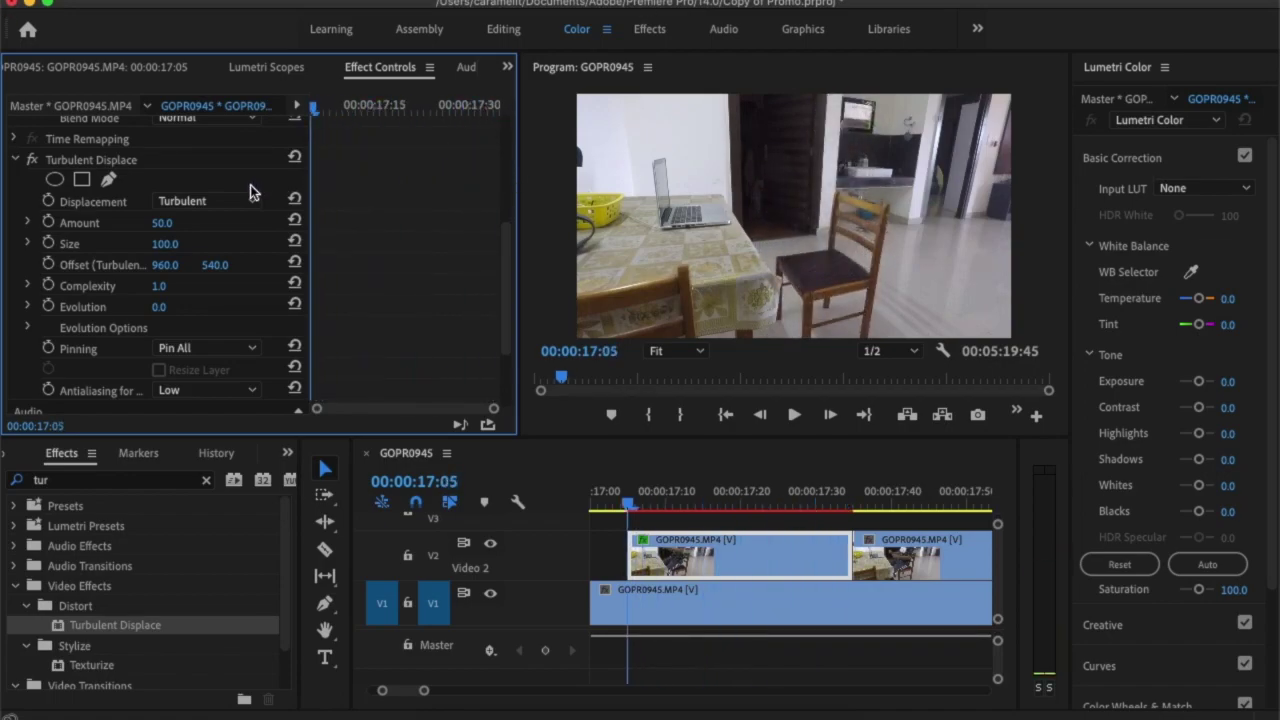
click(176, 220)
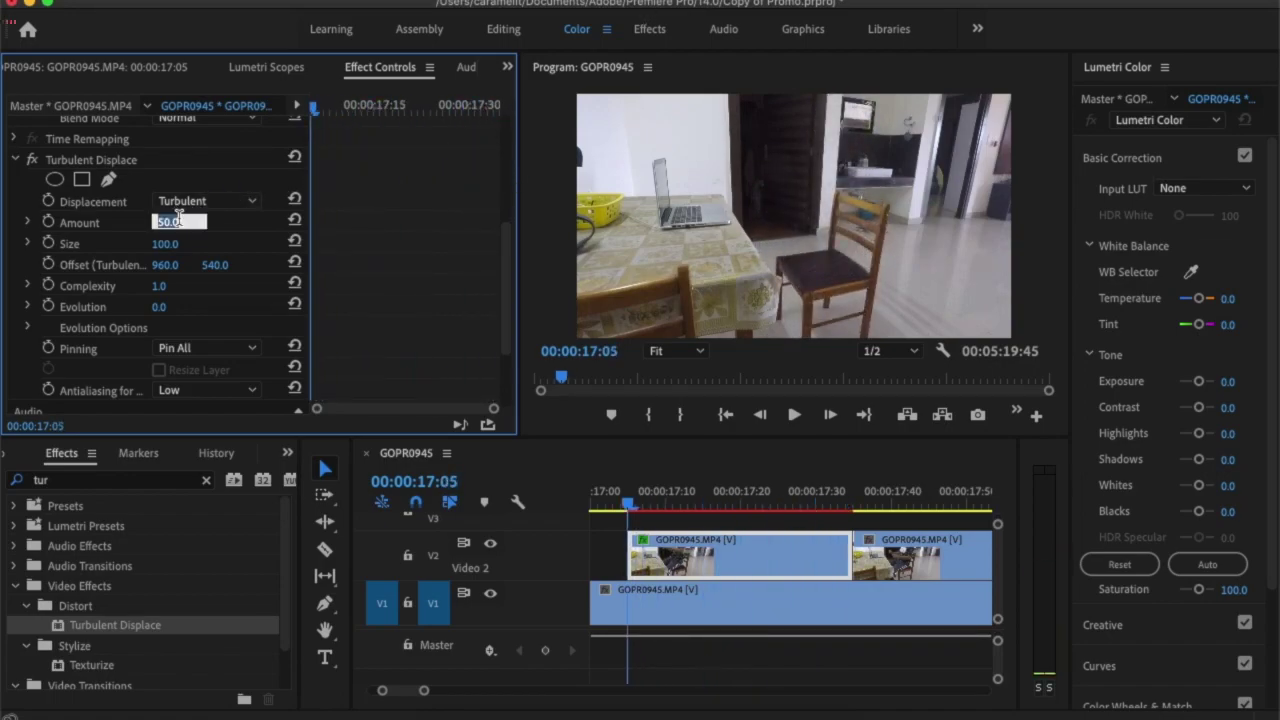
text(0)
key(Return)
click(176, 284)
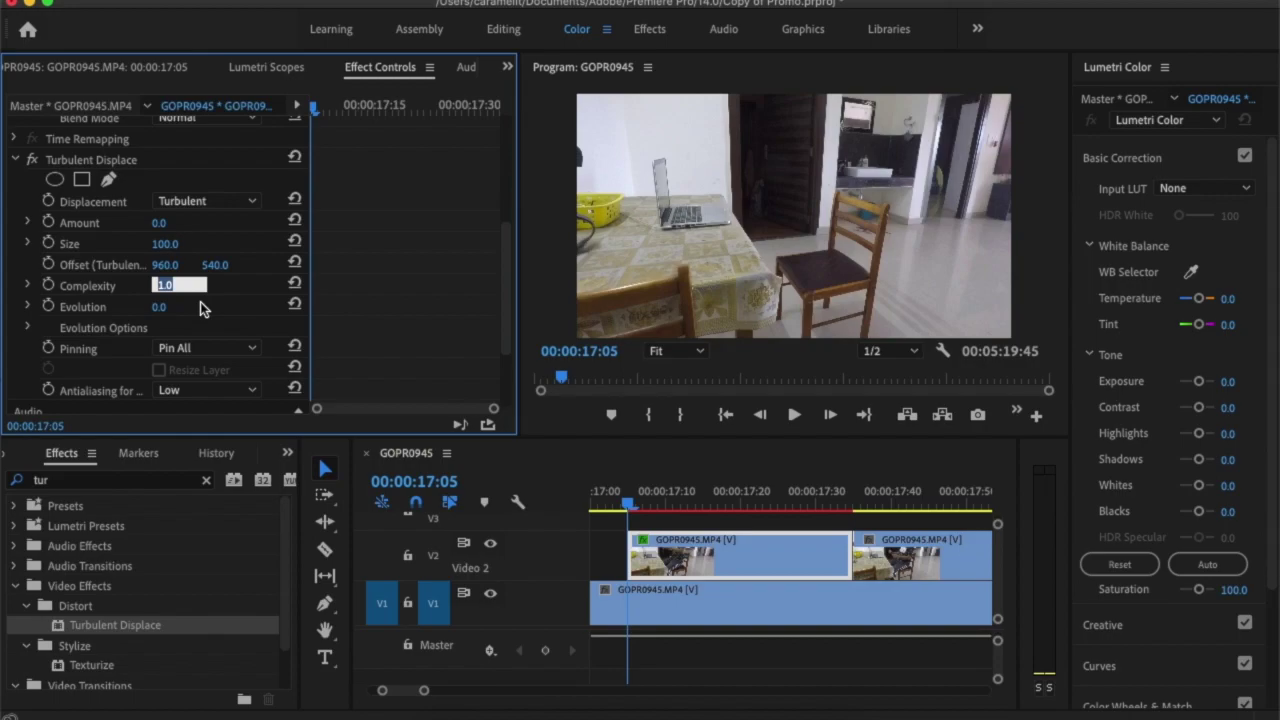
click(178, 241)
text(40)
key(Return)
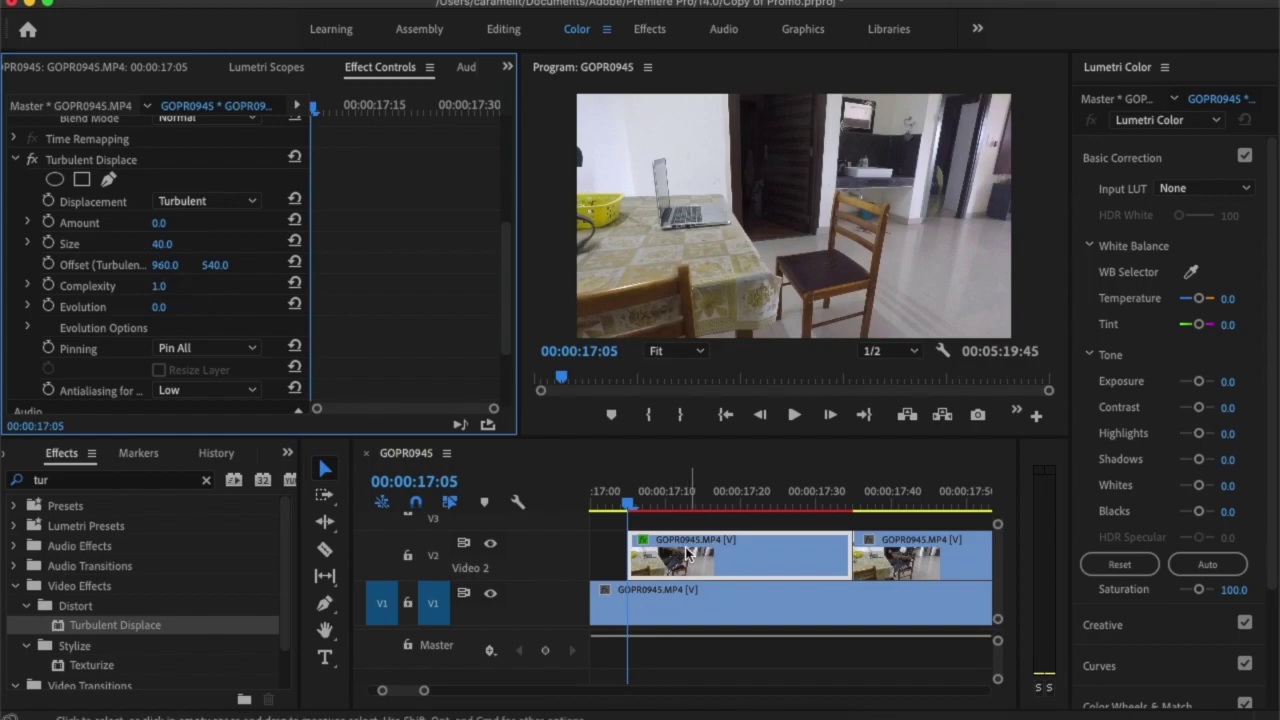
- Set the Turbulent Displace Complexity to 10 with the playhead at 00:00:17:12
click(679, 500)
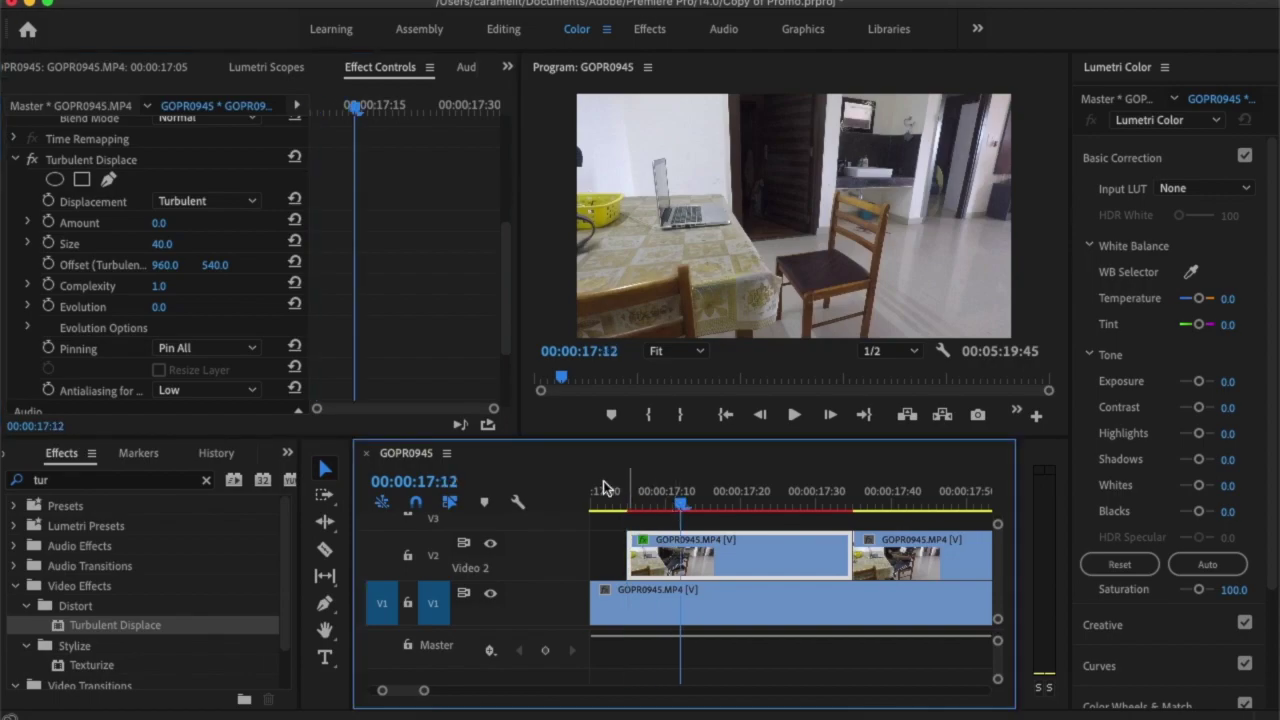
click(178, 285)
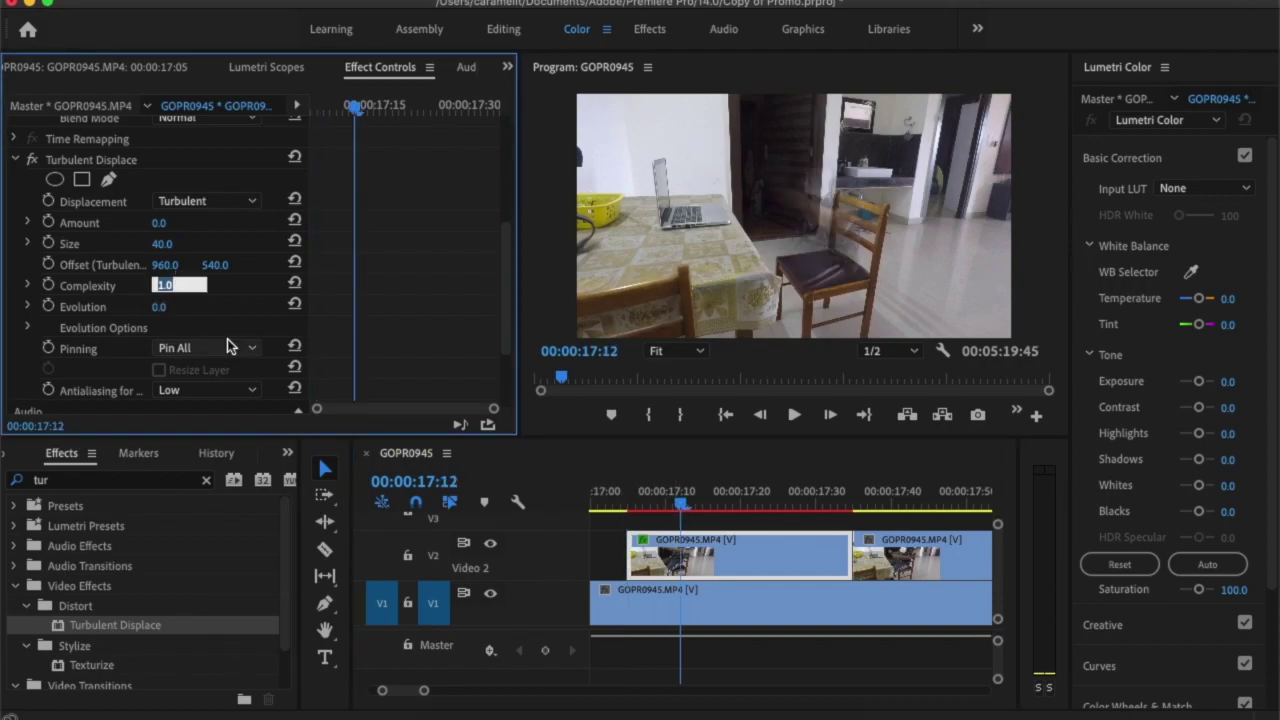
text(10)
key(Return)
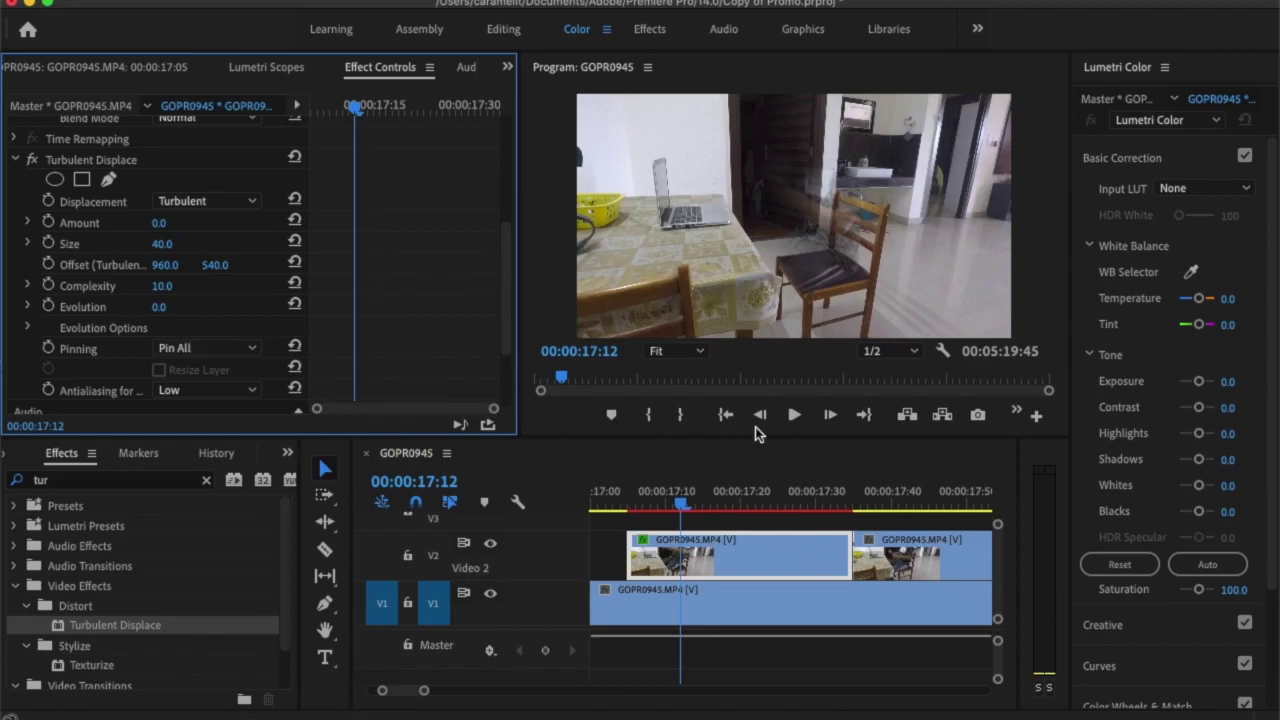
- Examine the mask feather and expansion keyframes at the clip's start and end, finishing at 00:00:17:05
drag(679, 491, 749, 507)
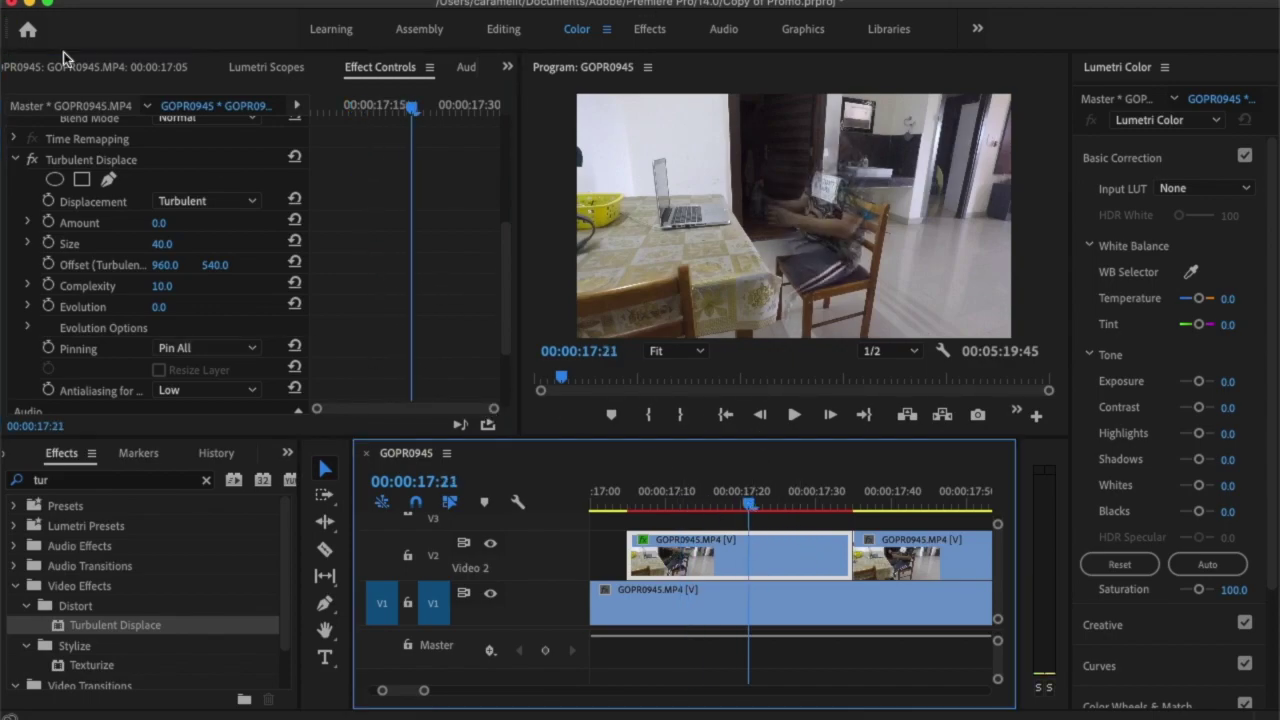
scroll(73, 155, up, 5)
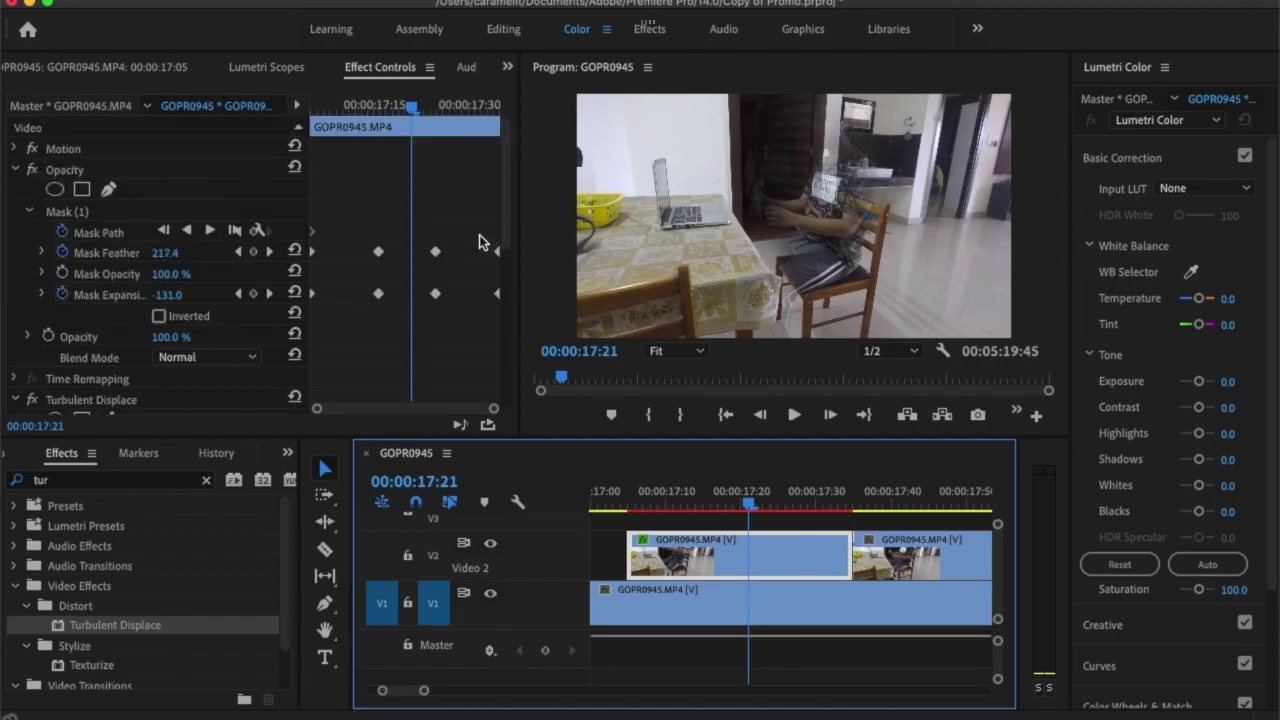
click(498, 253)
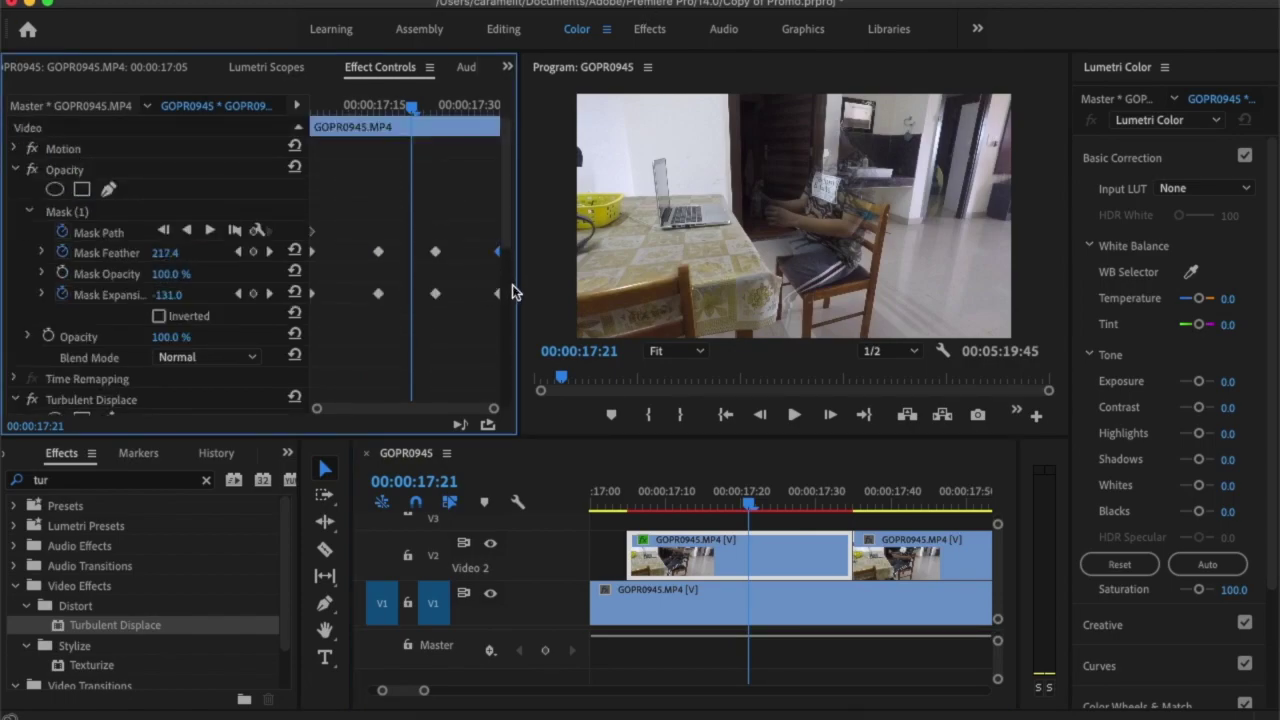
shift+click(499, 294)
drag(408, 106, 307, 115)
key(Down)
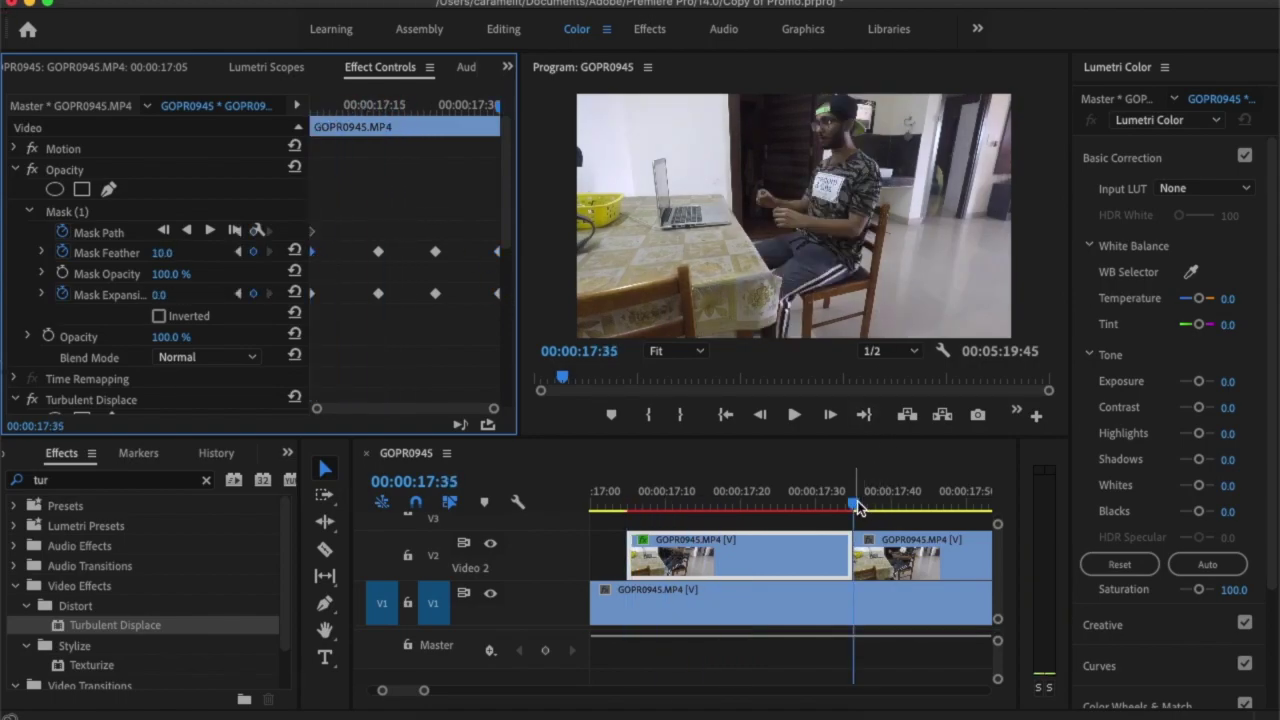
click(697, 505)
drag(700, 510, 630, 506)
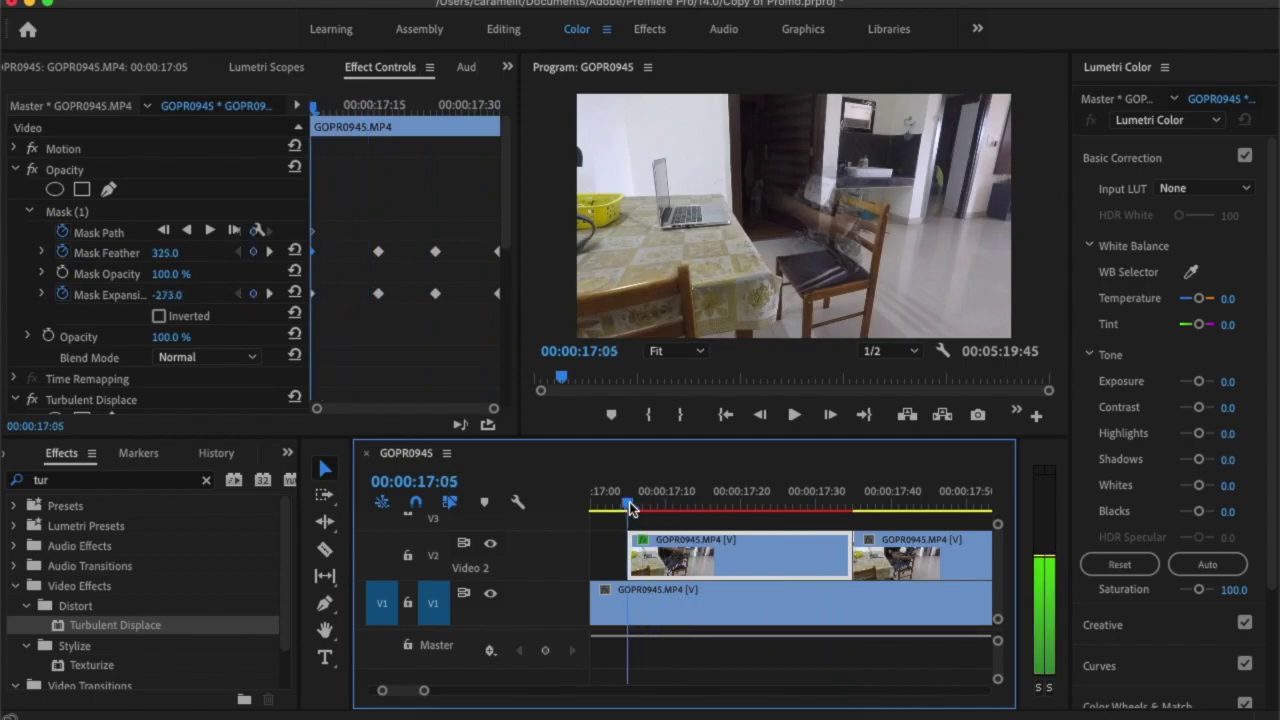
- At the short V2 clip's first frame, set the Mask Feather to 263 and the Mask Expansion to -160
click(312, 289)
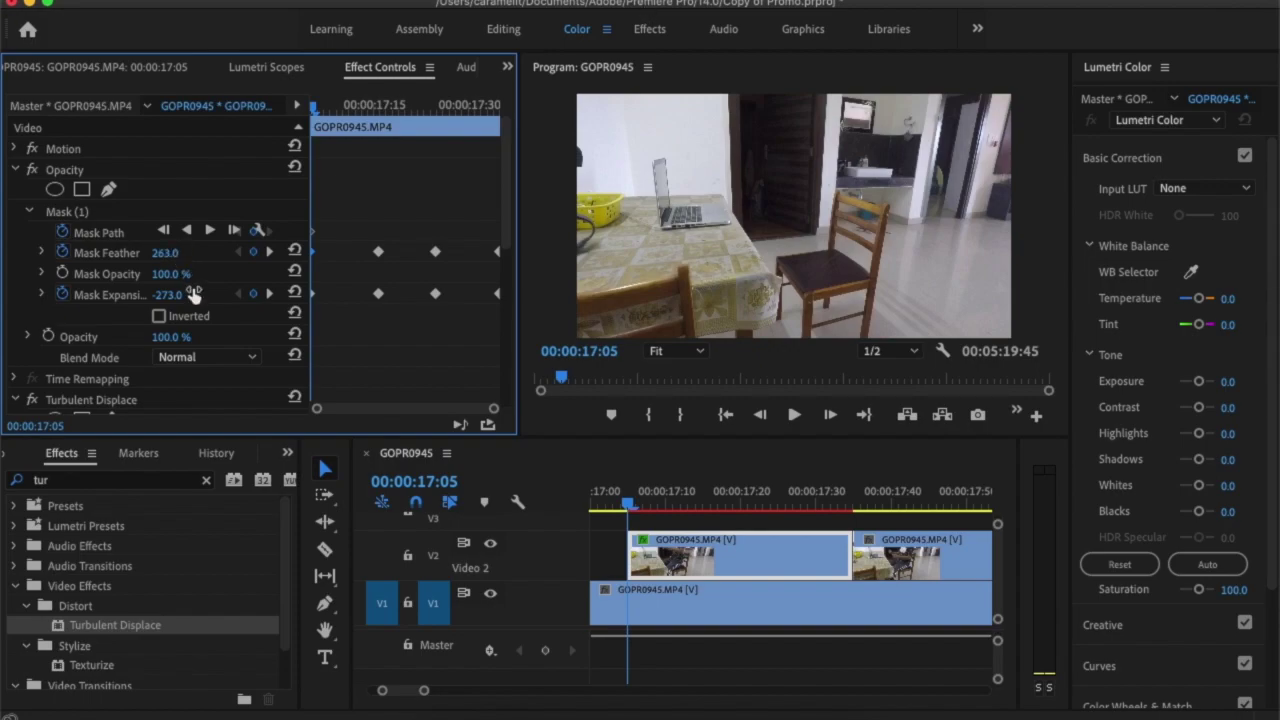
drag(167, 295, 254, 295)
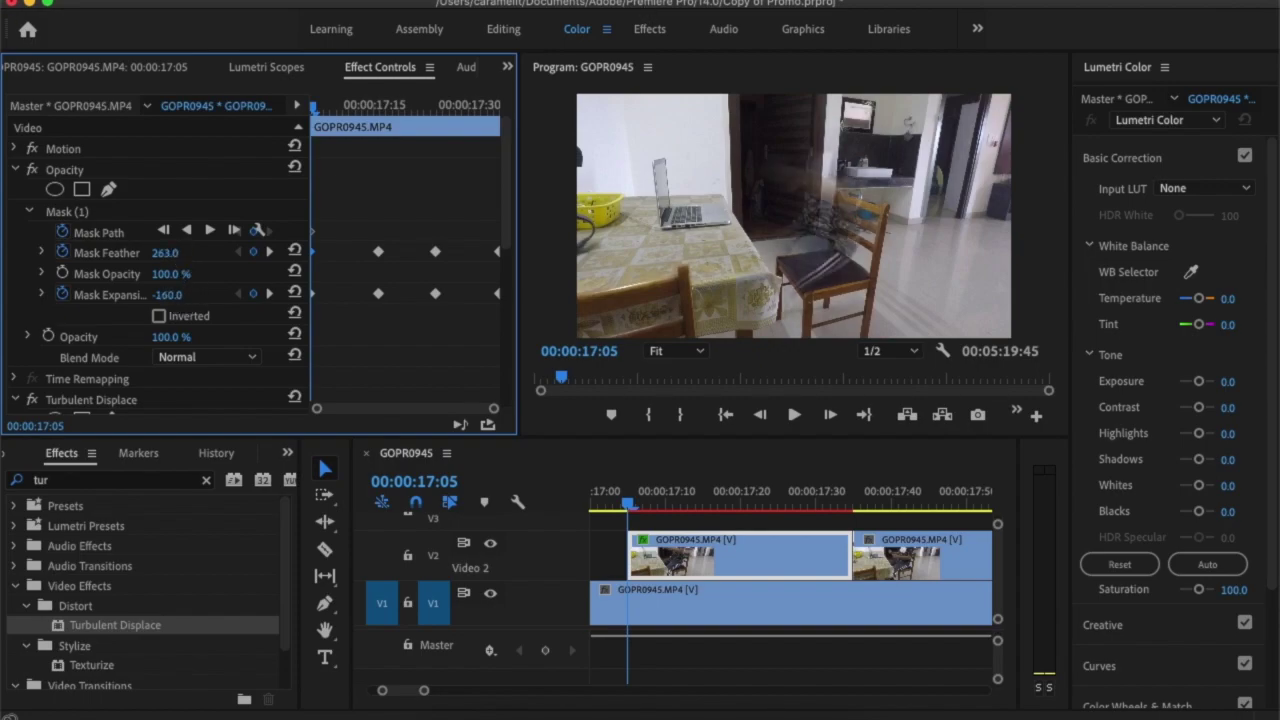
- Try Turbulent Displace Amount values of 10 and 300 on the short V2 clip at 00:00:17:24
drag(630, 503, 772, 529)
click(746, 548)
scroll(213, 298, down, 5)
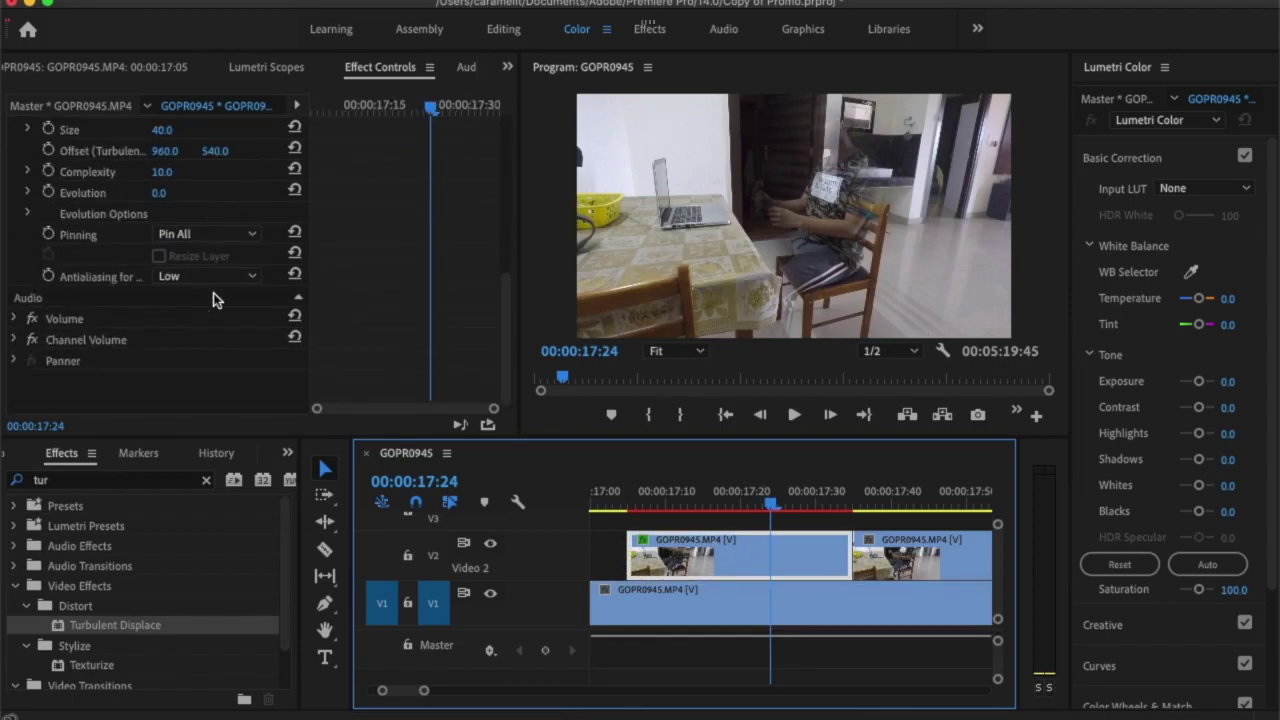
scroll(122, 293, up, 4)
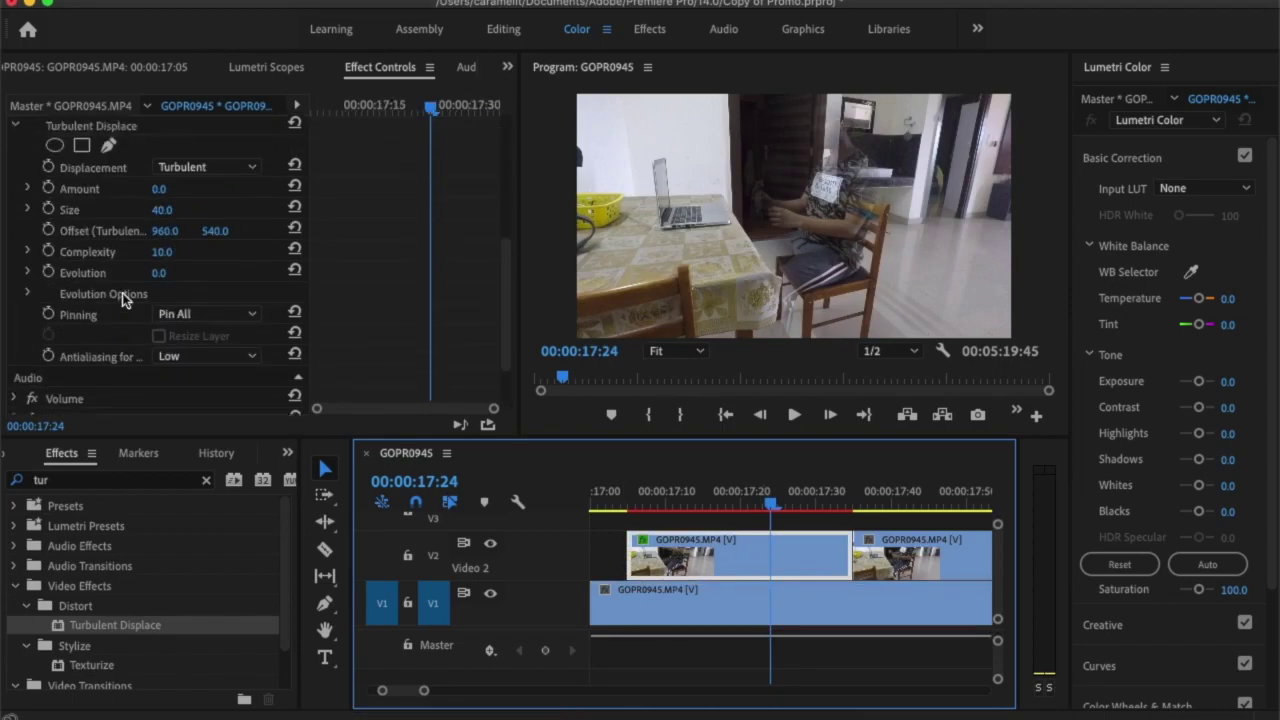
click(163, 190)
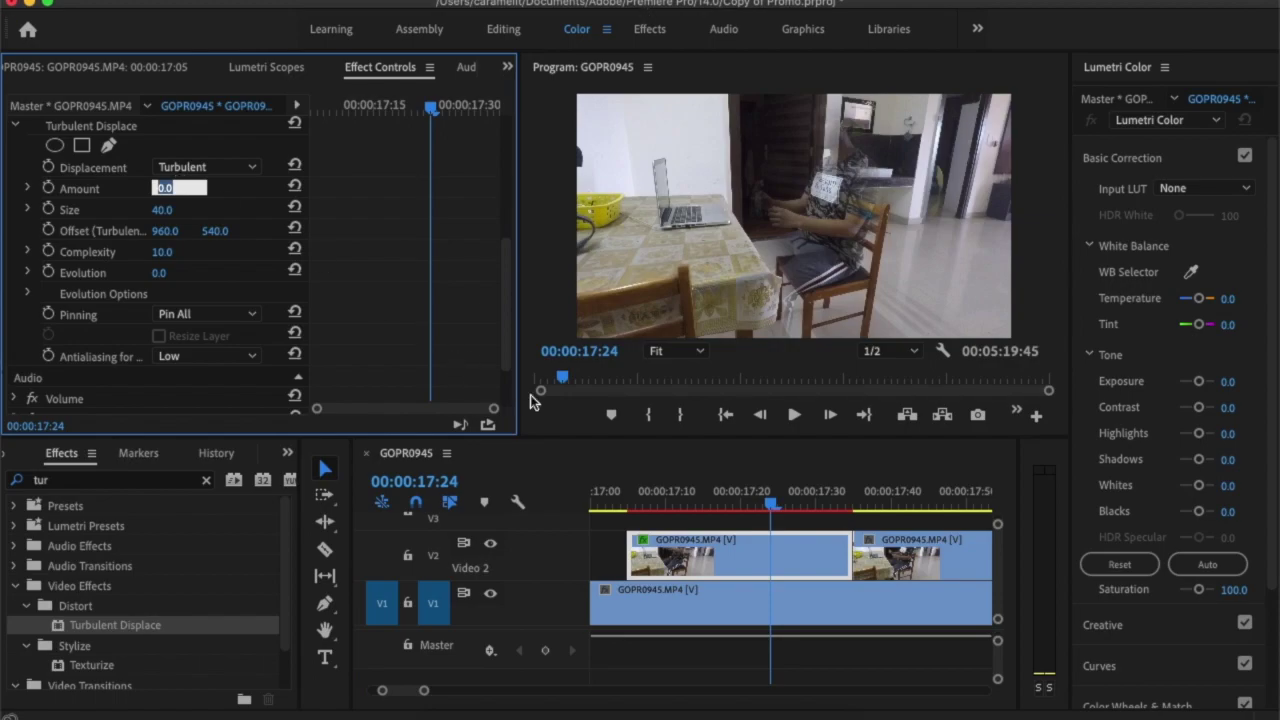
click(165, 210)
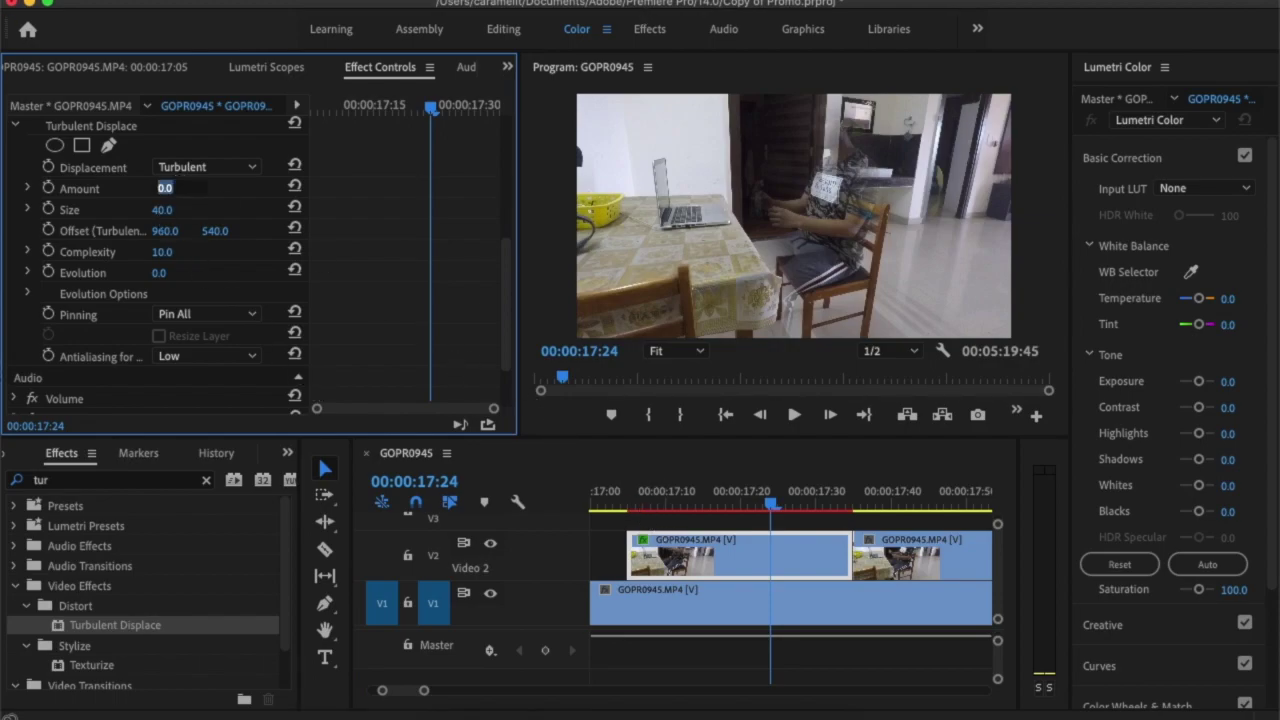
click(176, 250)
click(159, 188)
text(10)
key(Return)
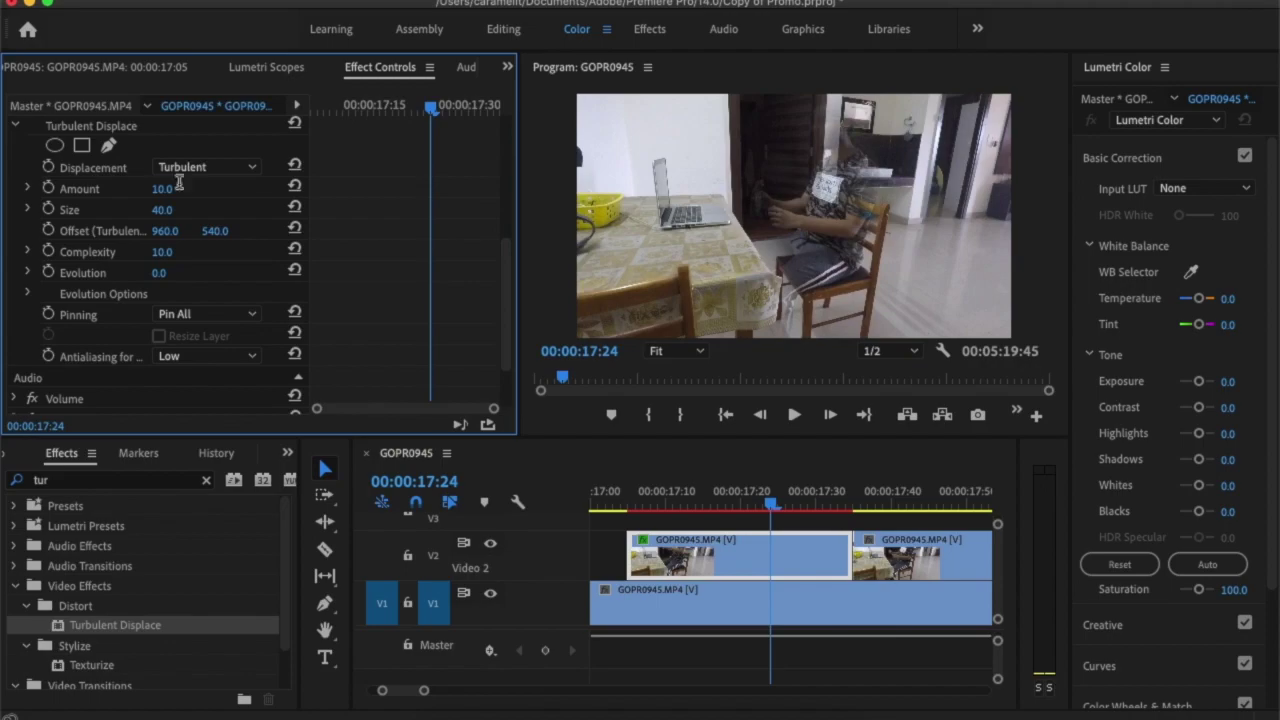
click(178, 185)
text(300)
key(Return)
- Examine the distortion at 00:00:17:26 and try a Turbulent Displace Amount of 100
drag(775, 496, 792, 526)
click(748, 540)
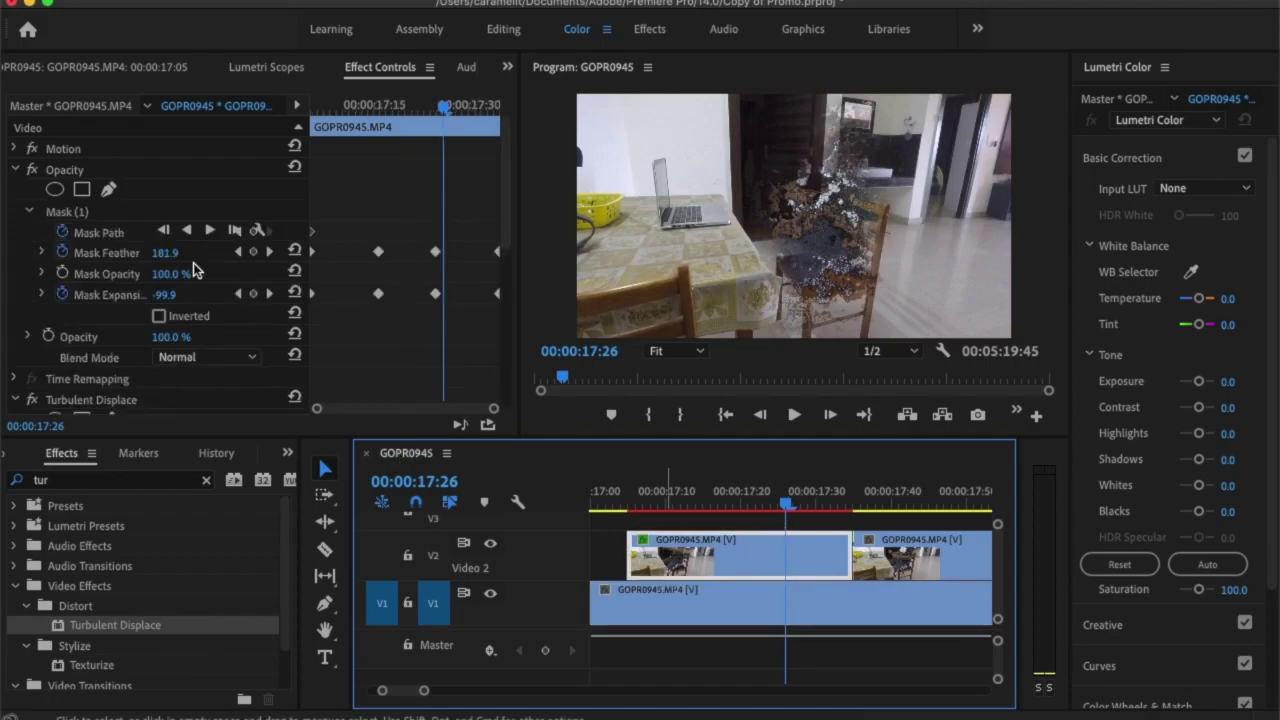
scroll(163, 332, down, 5)
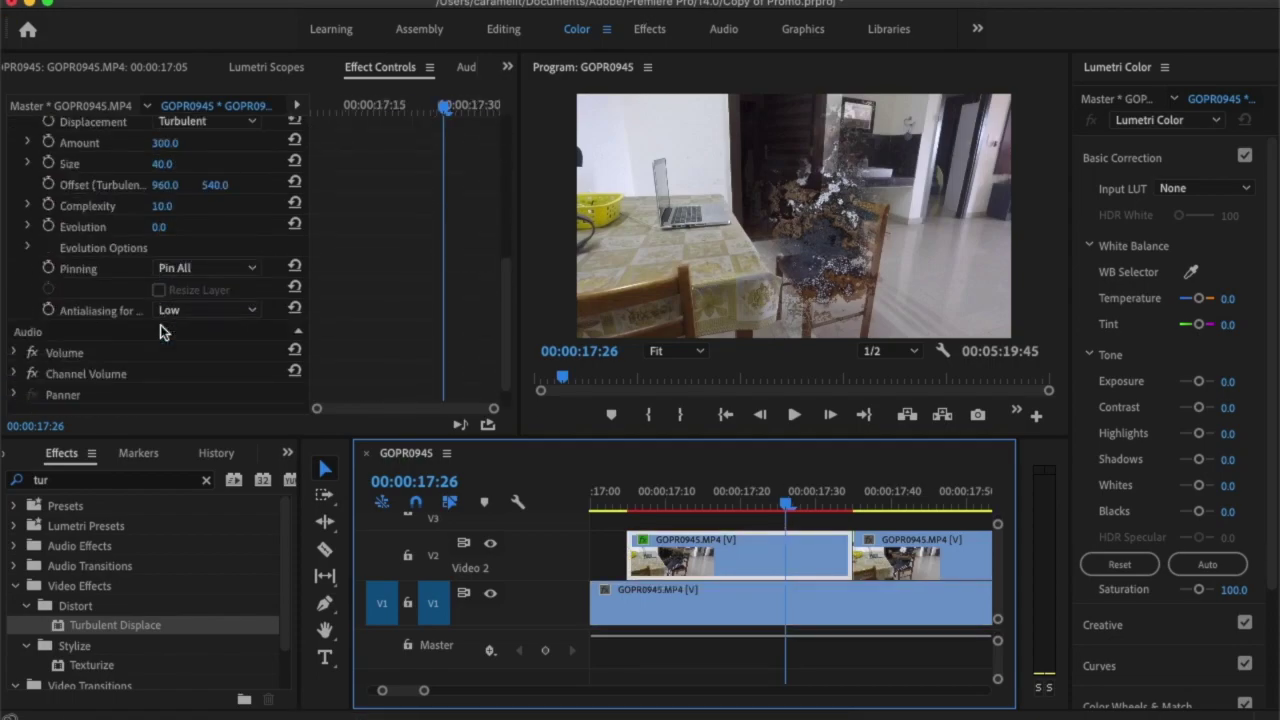
scroll(162, 330, up, 4)
scroll(163, 333, down, 2)
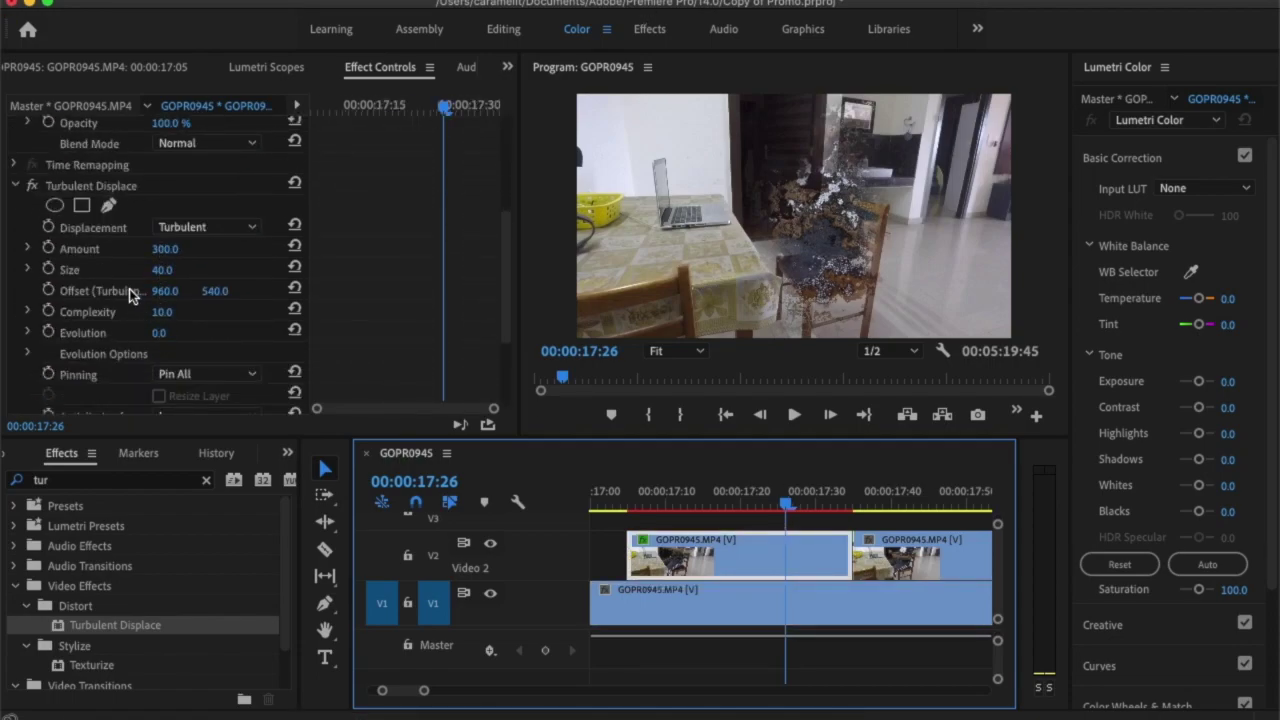
scroll(130, 292, down, 1)
click(165, 209)
text(100)
key(Return)
- At 00:00:17:05, set the Turbulent Displace Amount to 0 and turn on keyframing for it
drag(790, 503, 632, 495)
click(176, 207)
text(0.0)
key(Return)
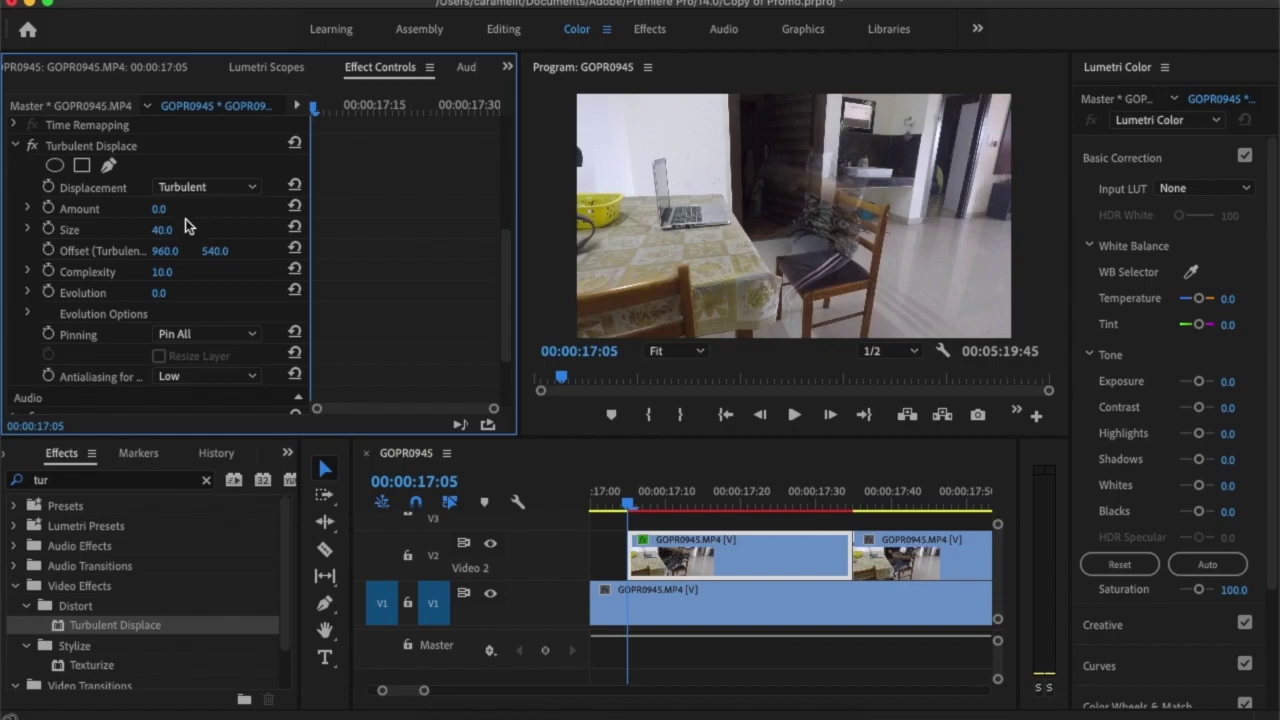
click(46, 211)
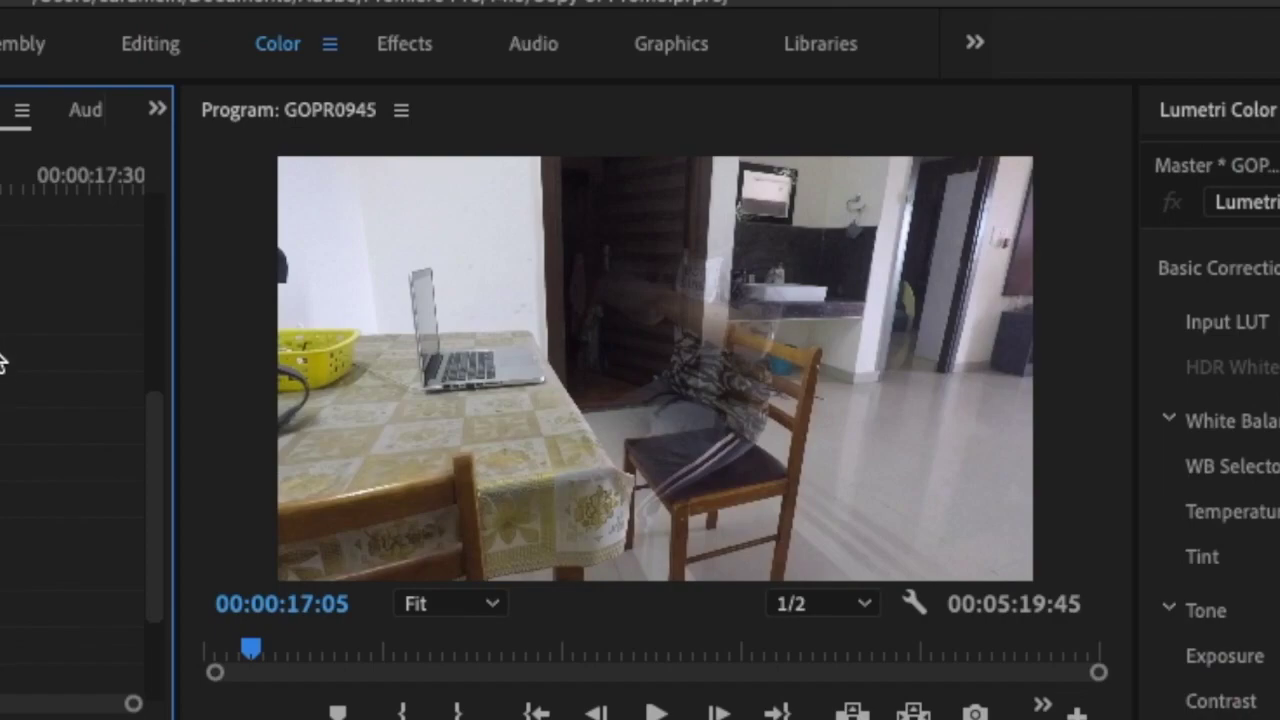
- Advance ten frames from the clip's start and add a Turbulent Displace Amount keyframe of 50 at 00:00:17:15
key(Right)
key(Right)
key(Right)
key(Right)
key(Right)
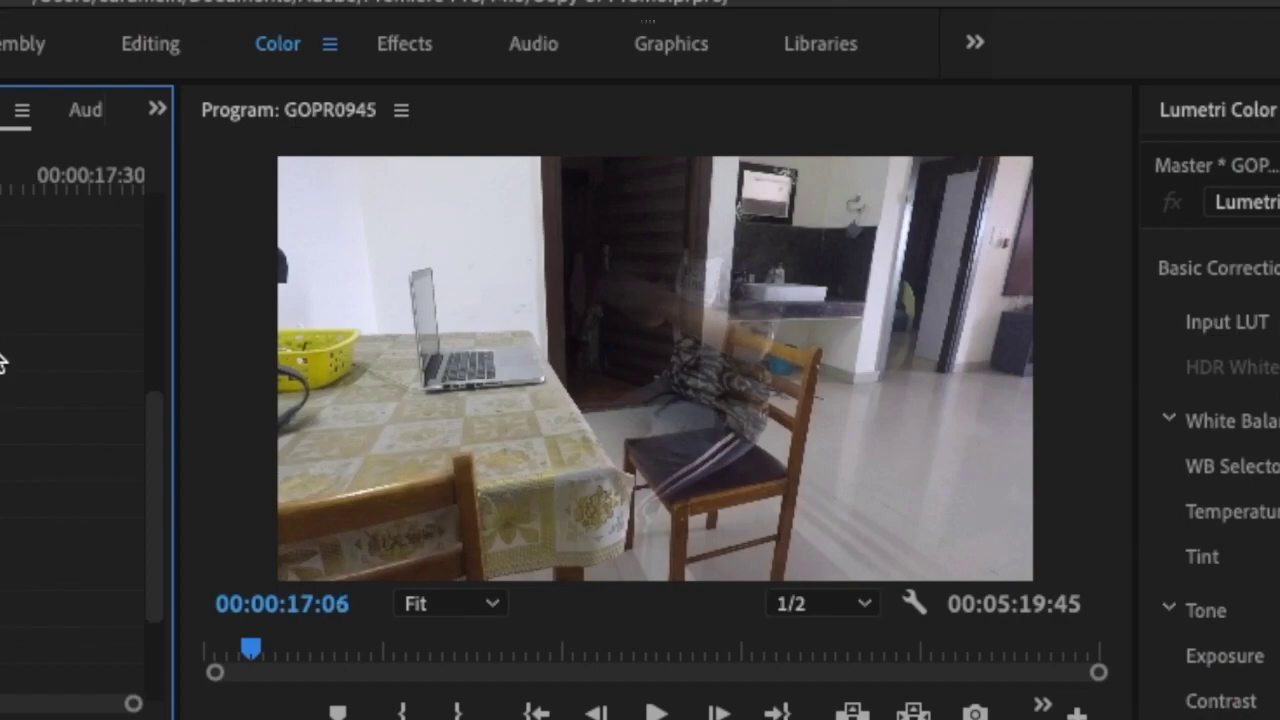
key(Right)
key(Right)
key(Right)
key(Right)
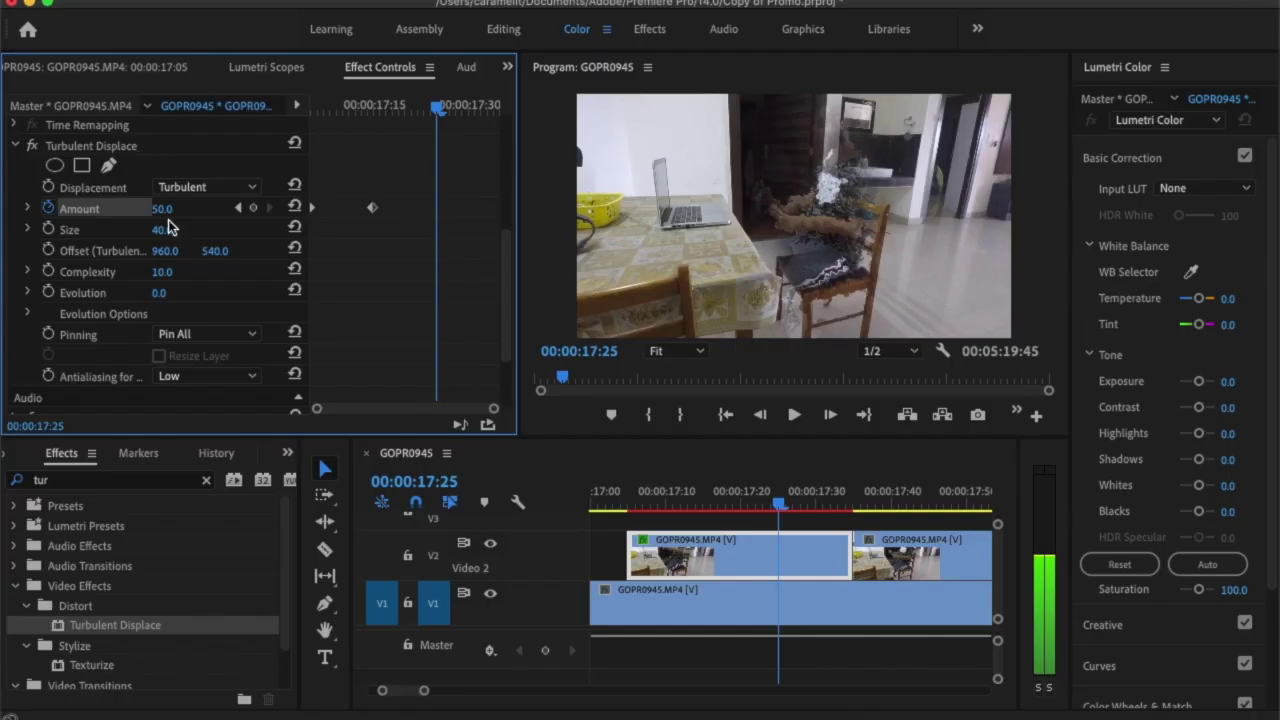
- Add a Turbulent Displace Amount keyframe of 100 at 00:00:17:25
click(163, 208)
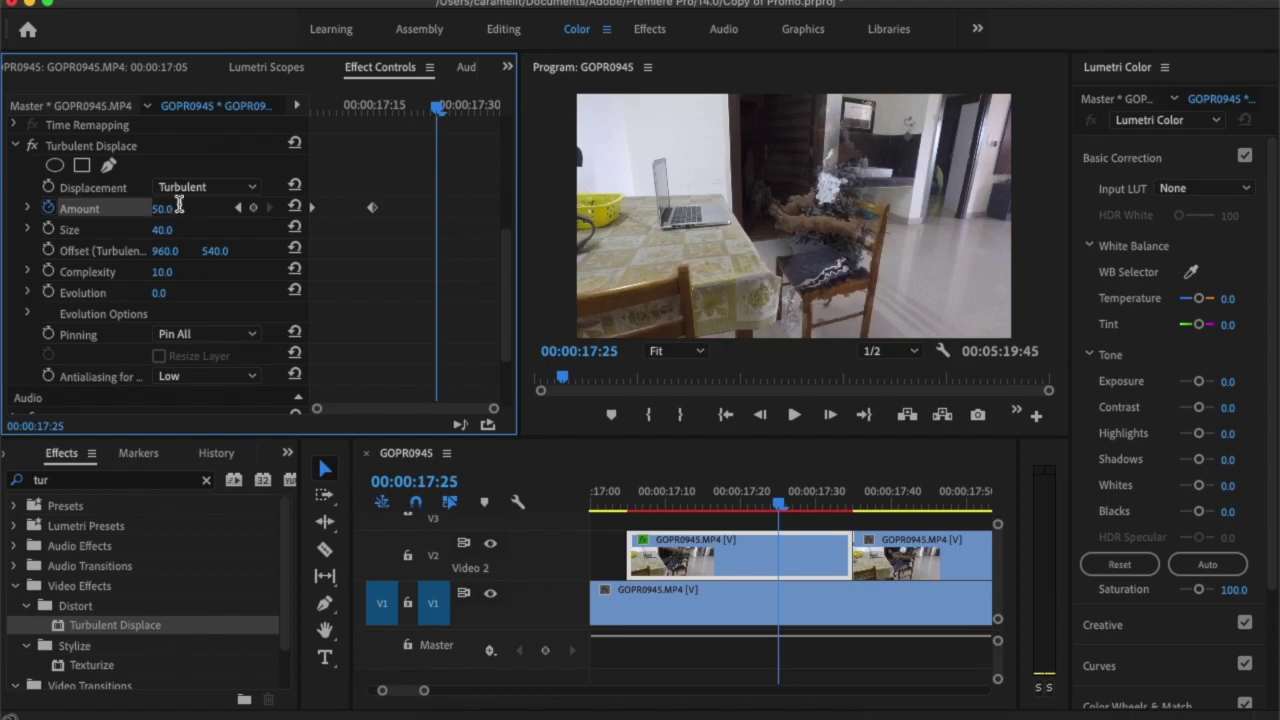
text(100)
key(Return)
- With the playhead at 00:00:17:35, set Turbulent Displace Pinning to None on the short V2 clip
key(Right)
key(Right)
key(Right)
key(Right)
key(Right)
key(Right)
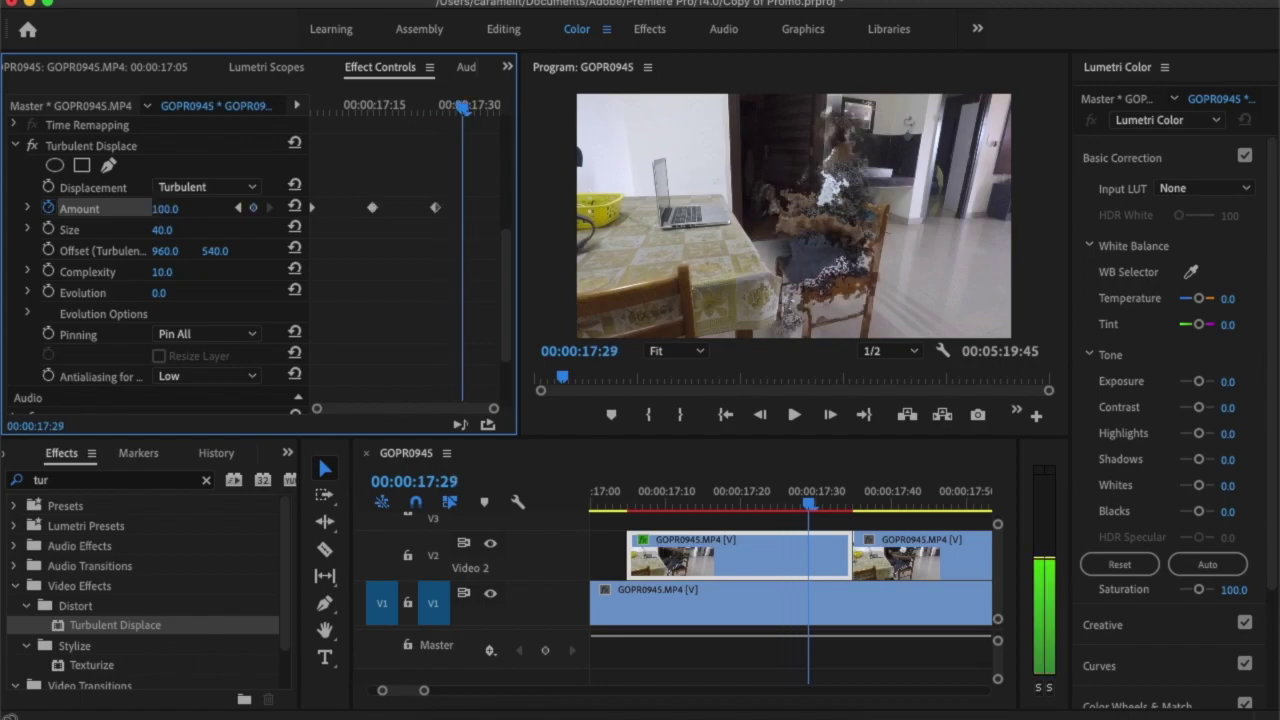
key(Right)
key(Right)
key(Right)
key(Right)
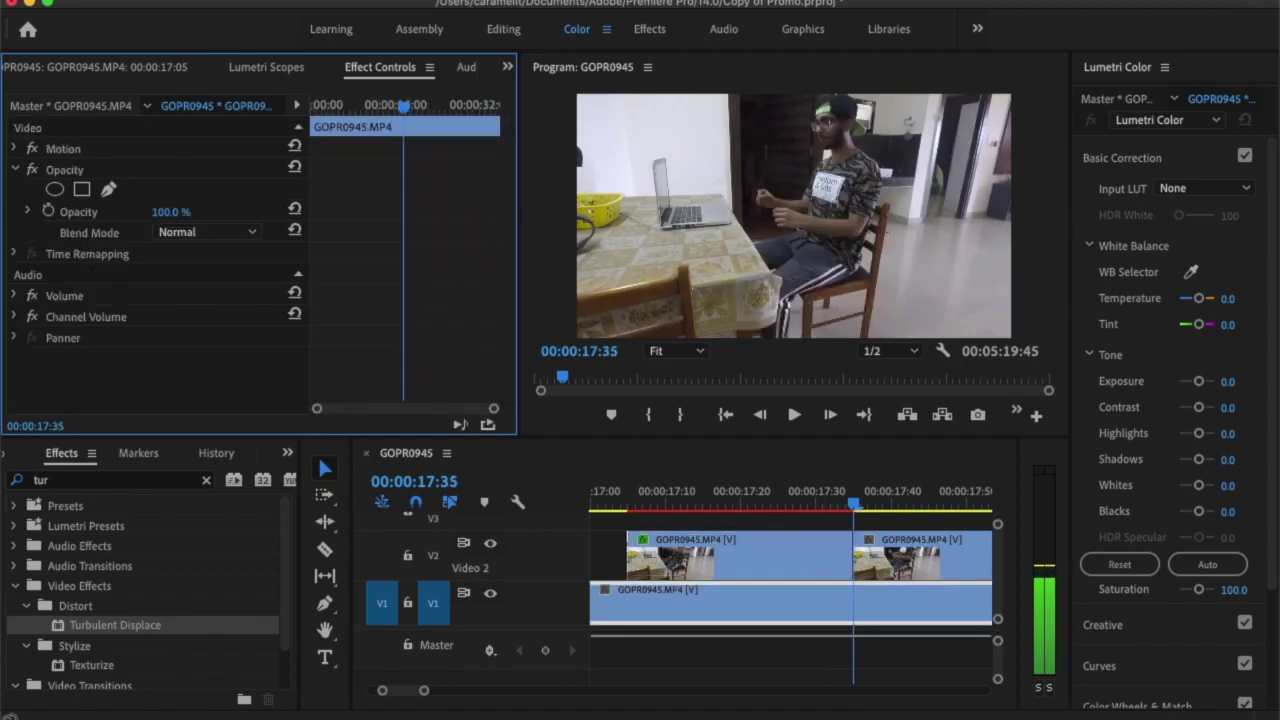
click(812, 547)
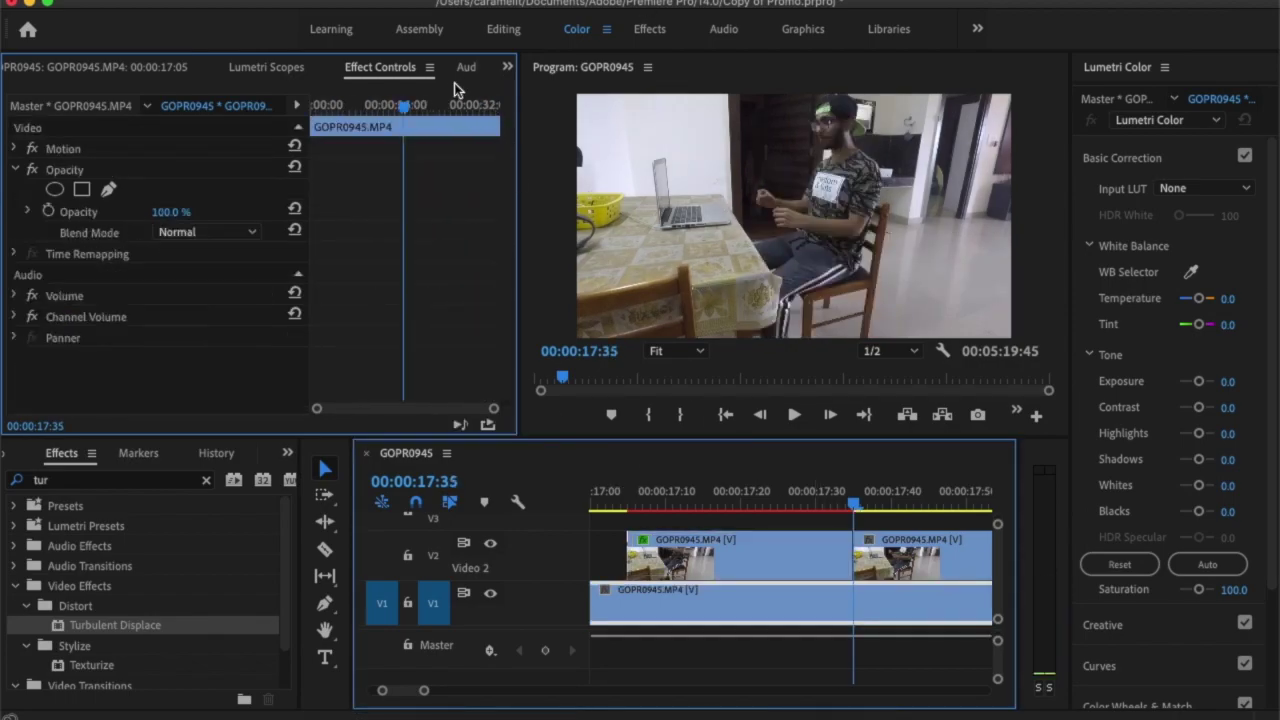
click(806, 570)
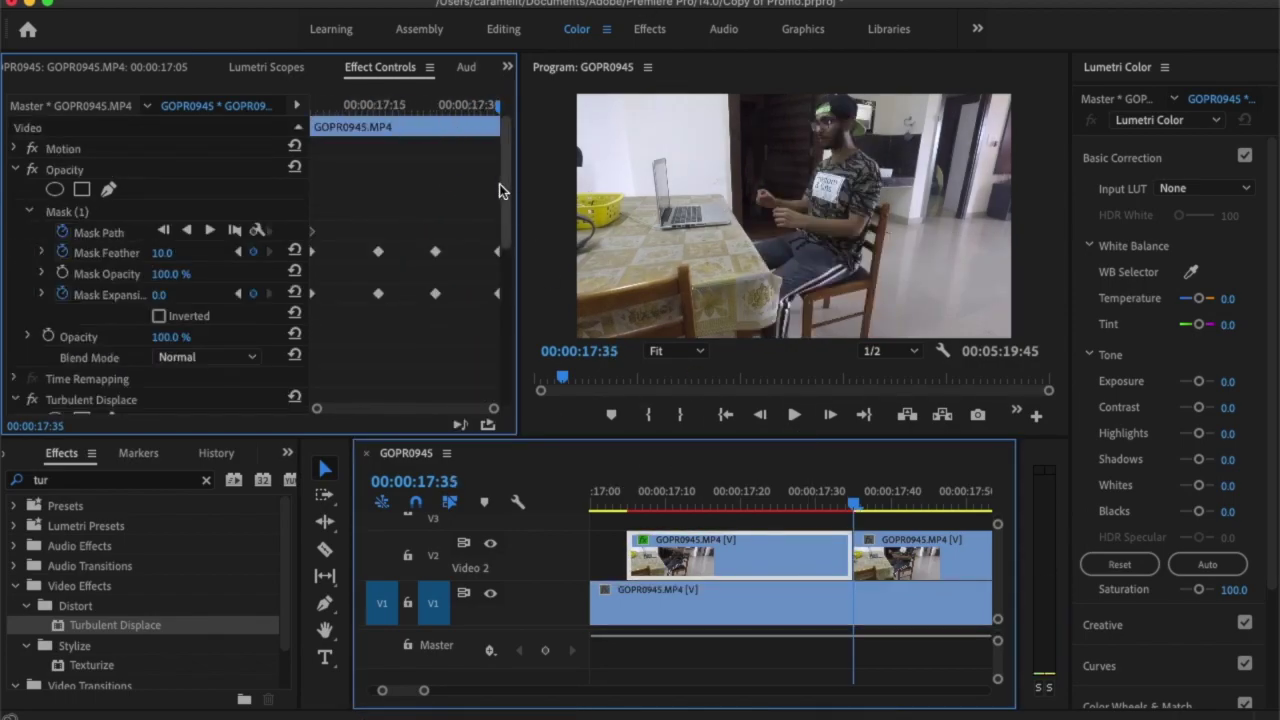
scroll(215, 235, down, 8)
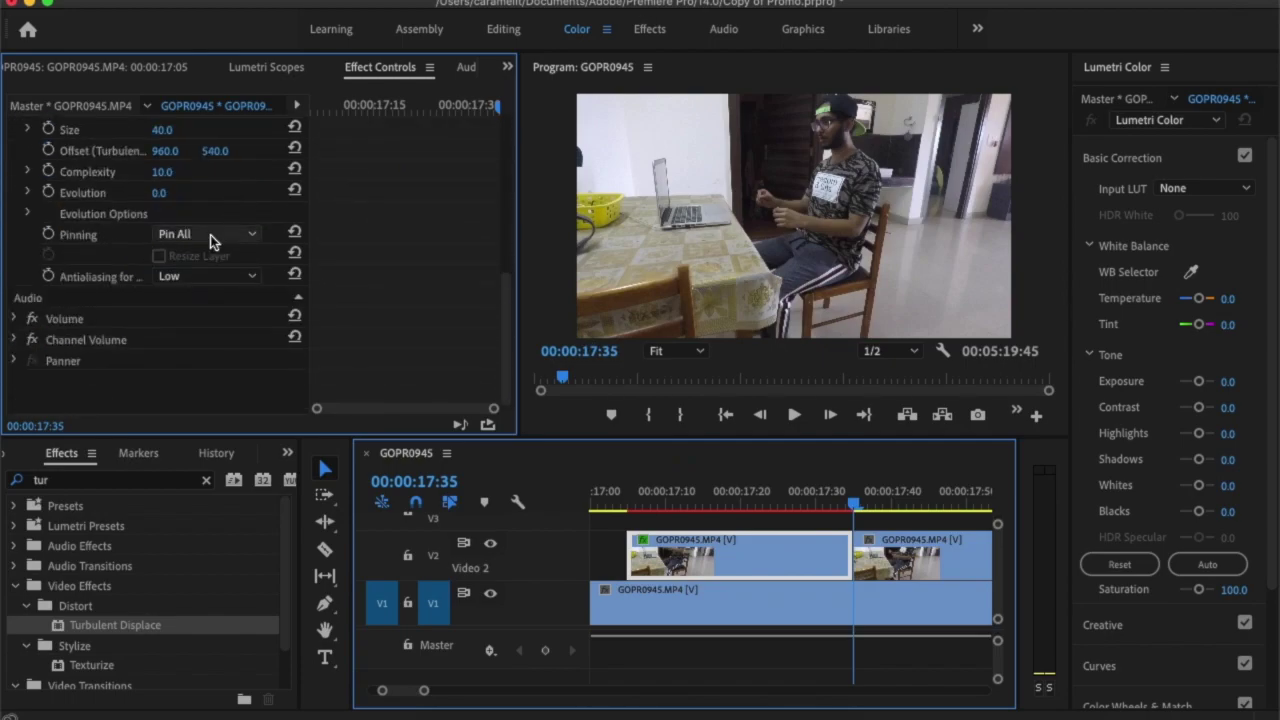
scroll(110, 200, up, 5)
scroll(98, 183, down, 1)
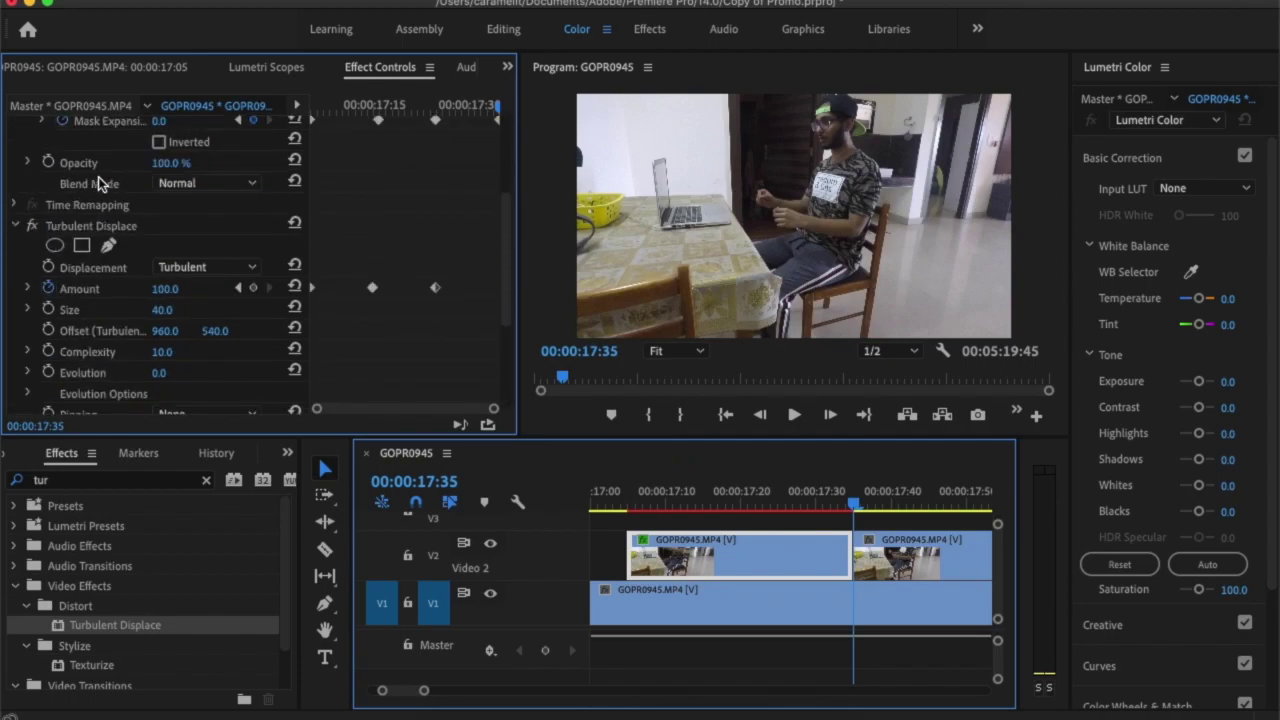
- Add a Turbulent Displace Amount keyframe of 150 at 00:00:17:29 and move it to the clip's end
click(465, 107)
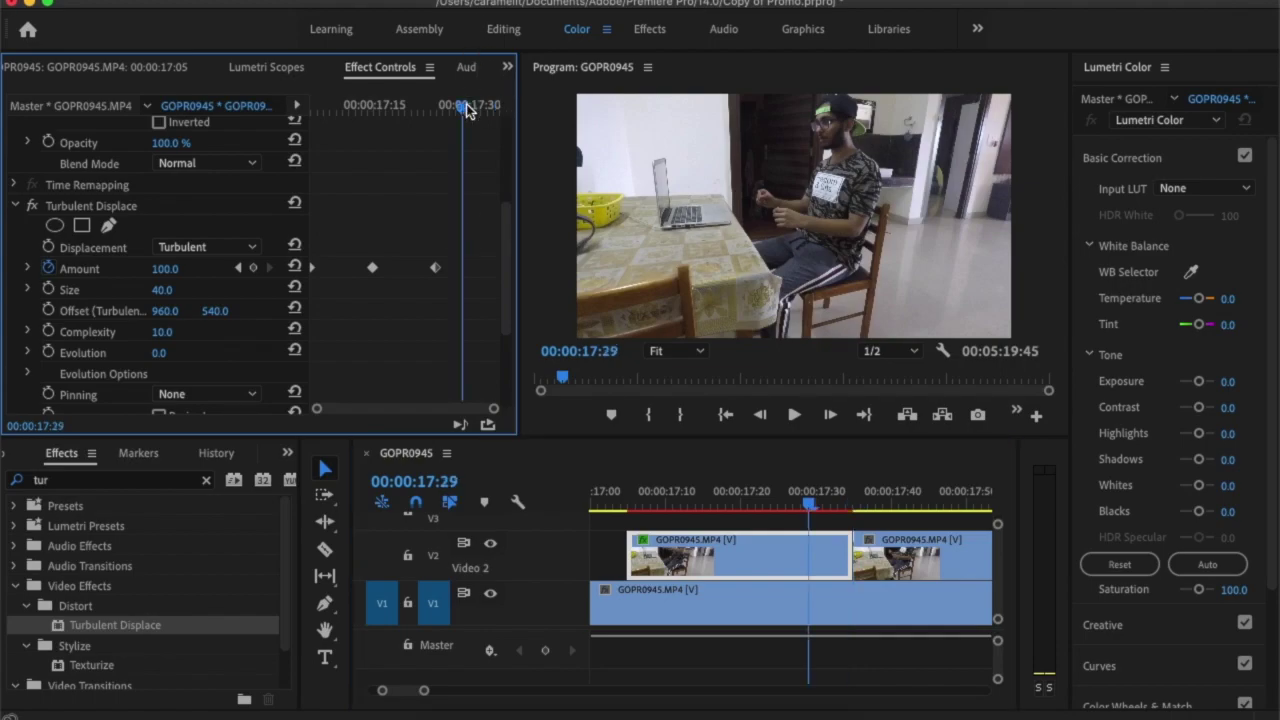
click(162, 269)
text(150)
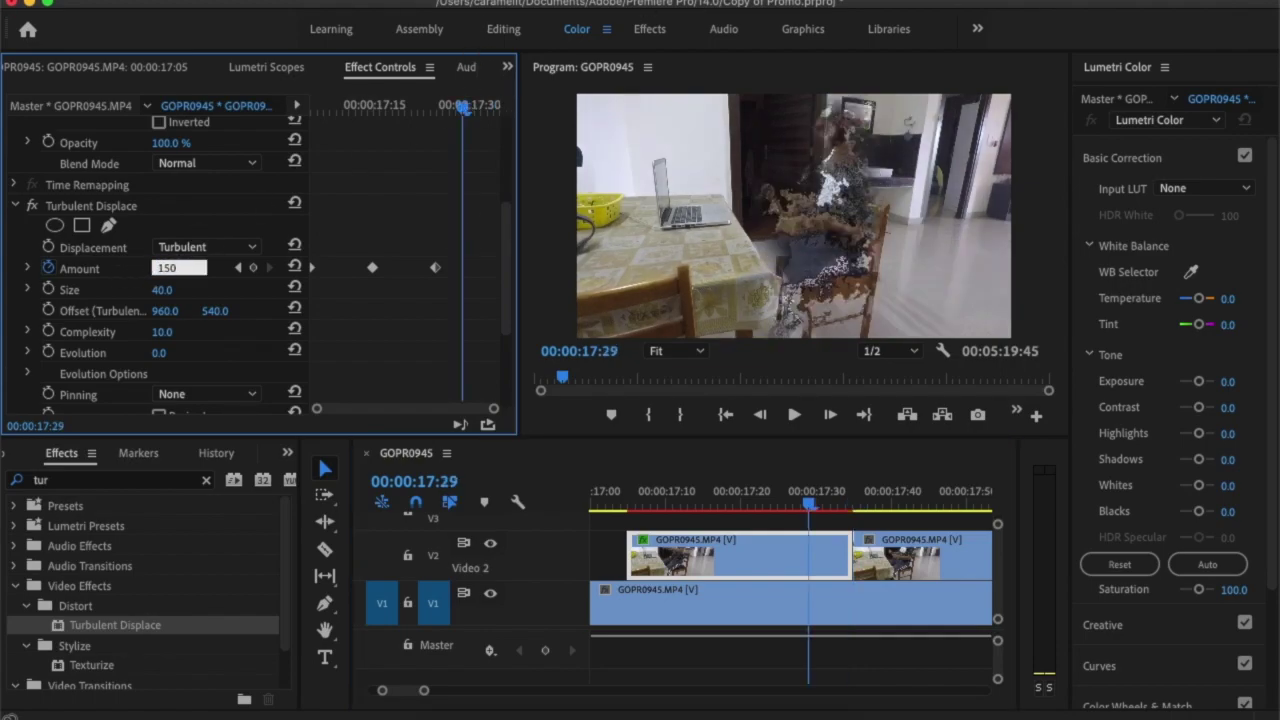
key(Return)
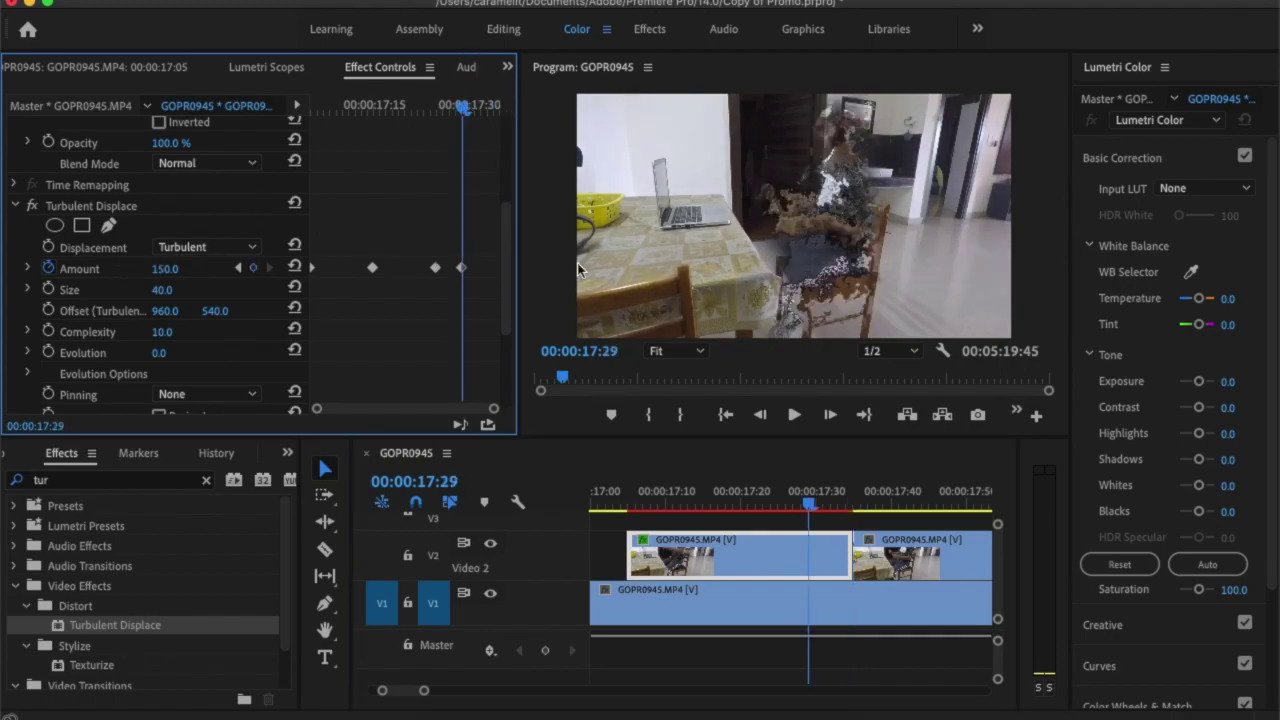
drag(462, 268, 520, 272)
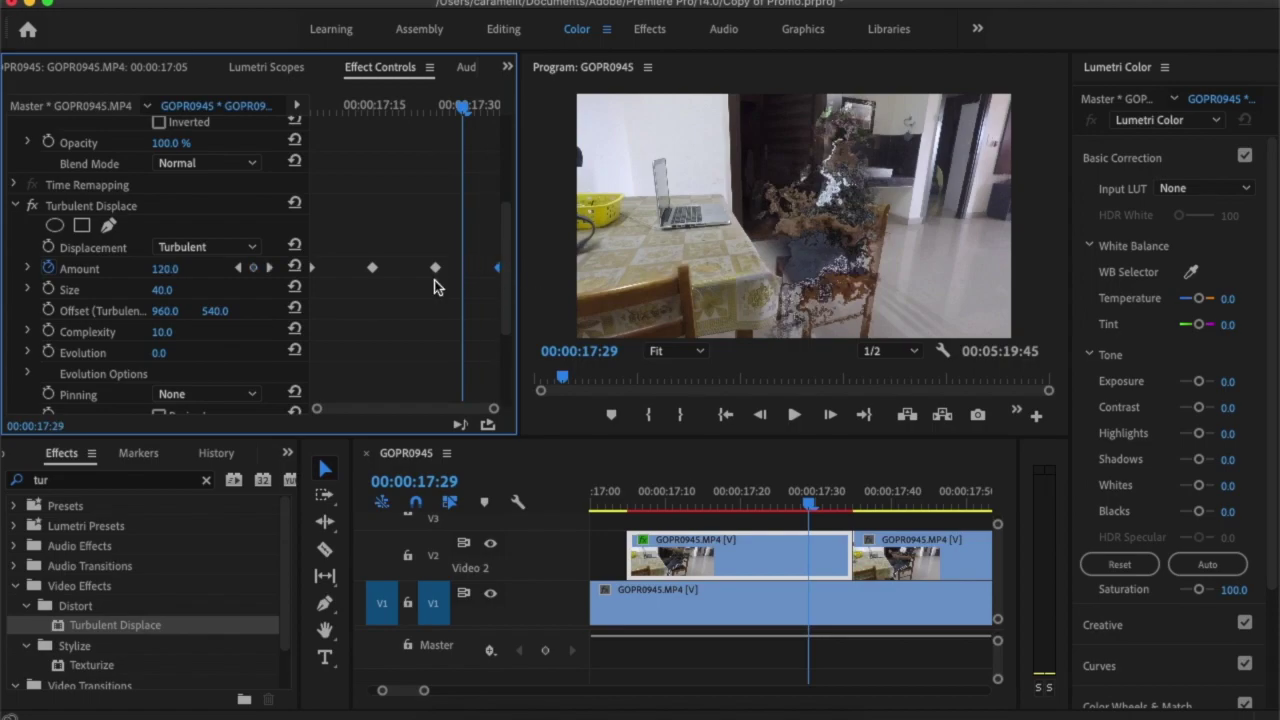
- Reverse the order of the Turbulent Displace Amount keyframes, with 150 at the clip's first frame and 50 at 00:00:17:25
drag(313, 269, 370, 270)
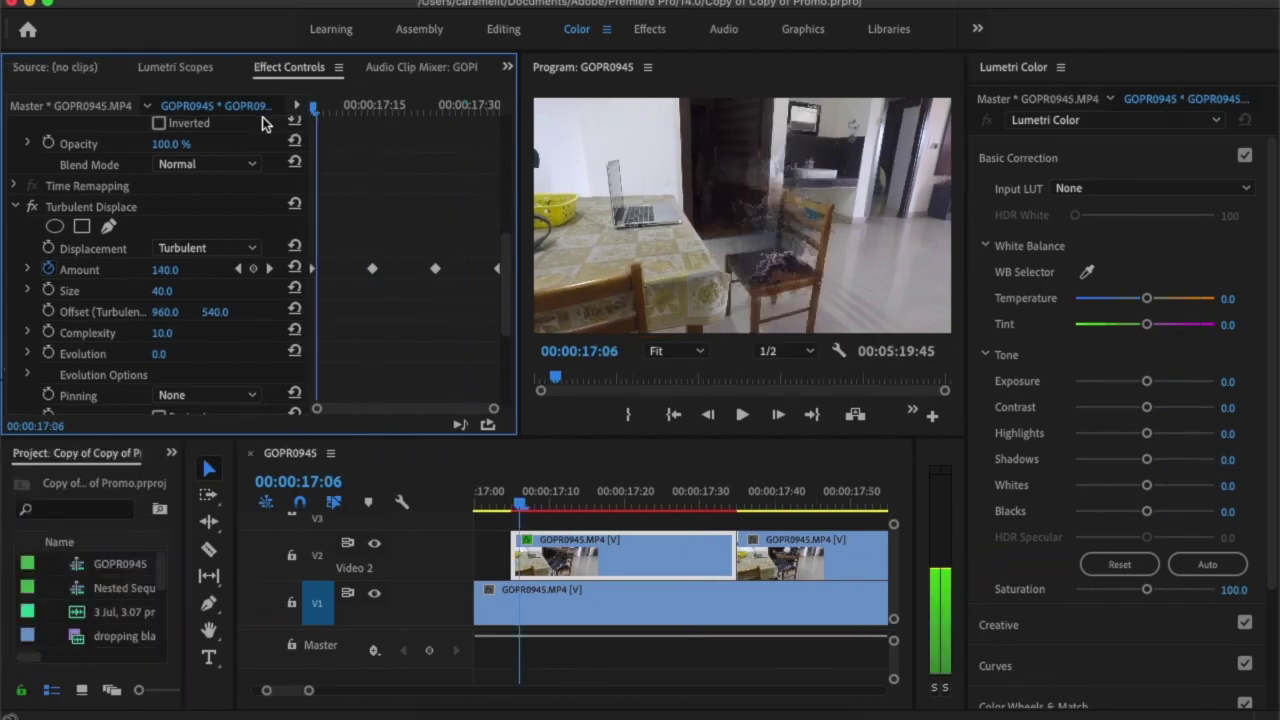
key(Left)
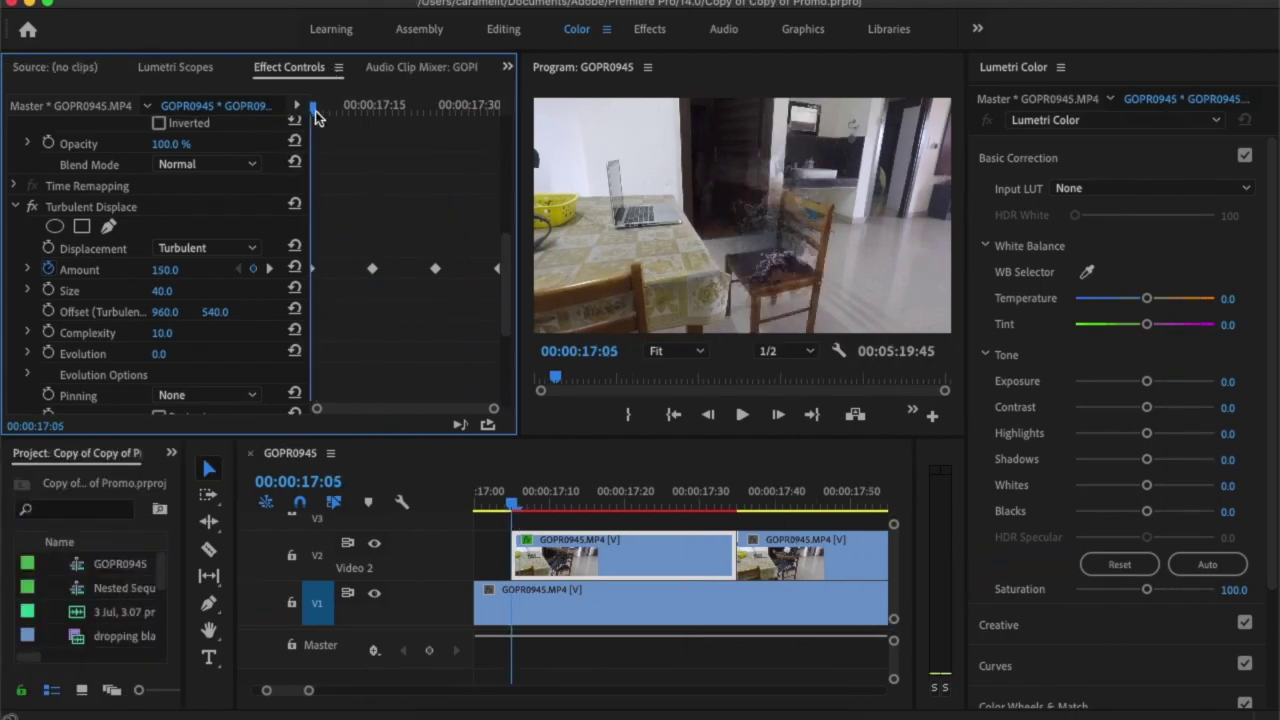
drag(316, 110, 438, 147)
drag(436, 268, 366, 270)
key(super+z)
drag(434, 111, 372, 114)
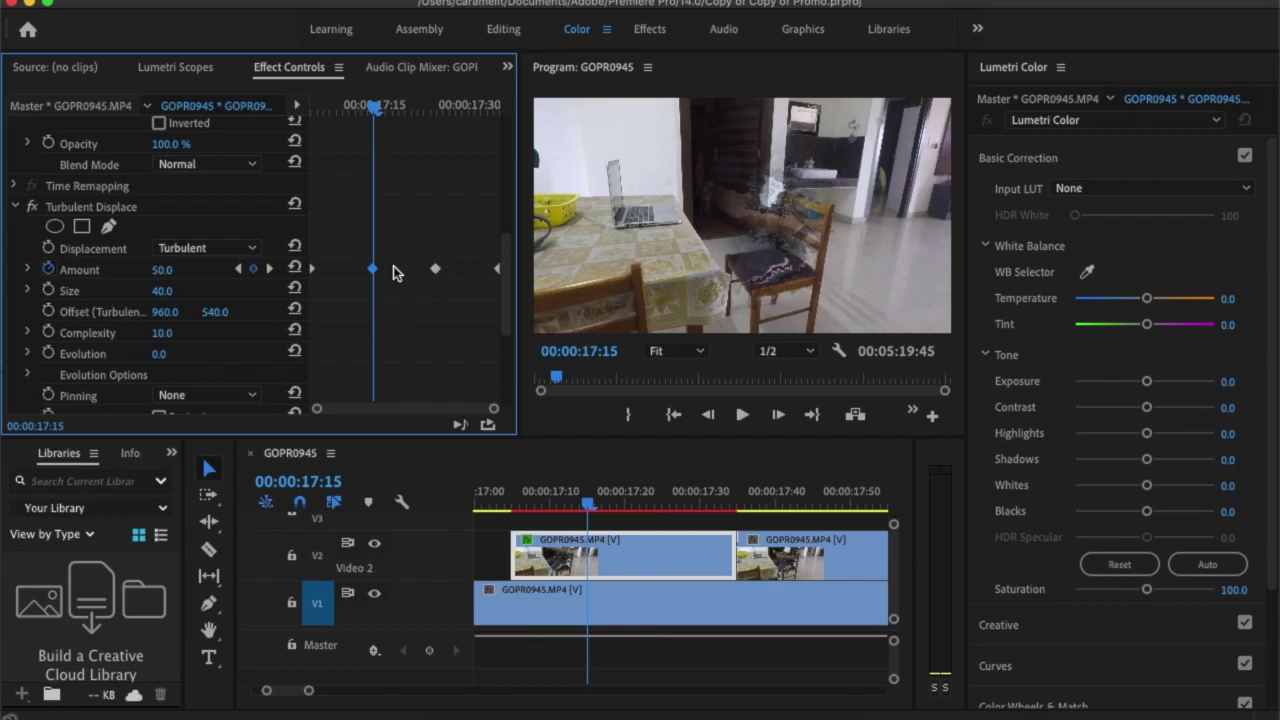
drag(376, 269, 436, 273)
drag(372, 108, 457, 129)
click(497, 269)
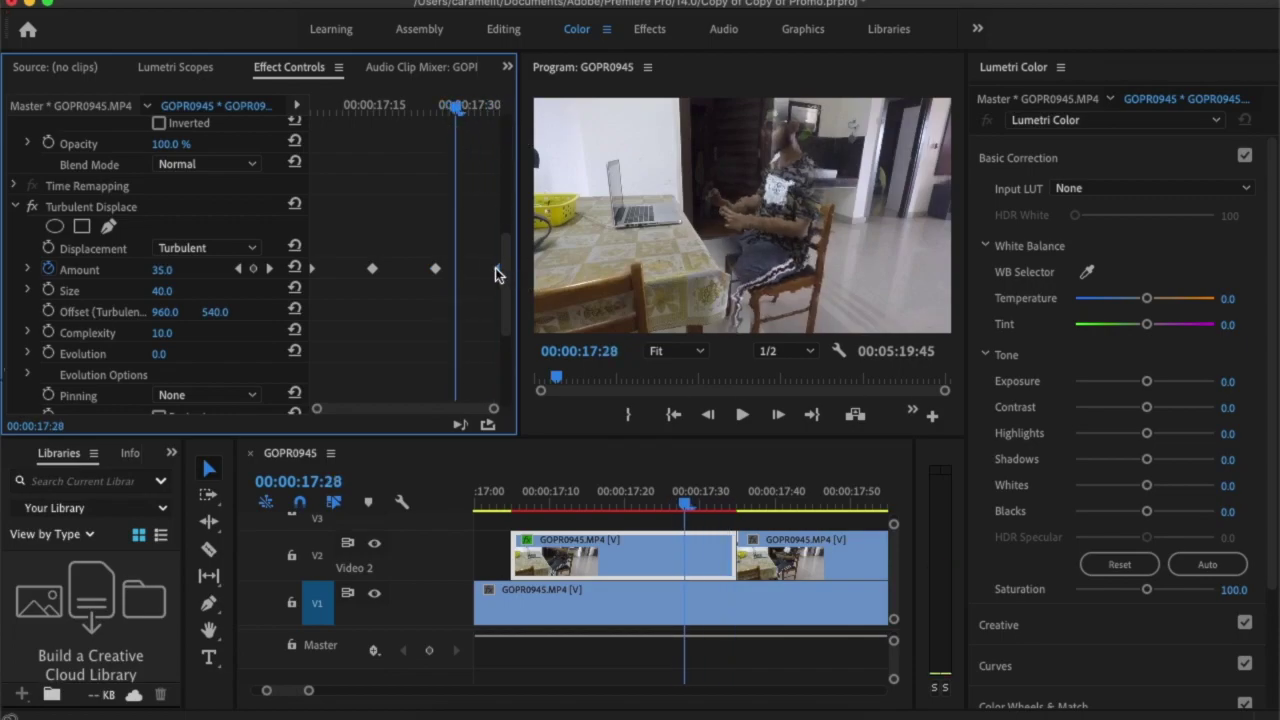
click(435, 268)
drag(457, 108, 553, 136)
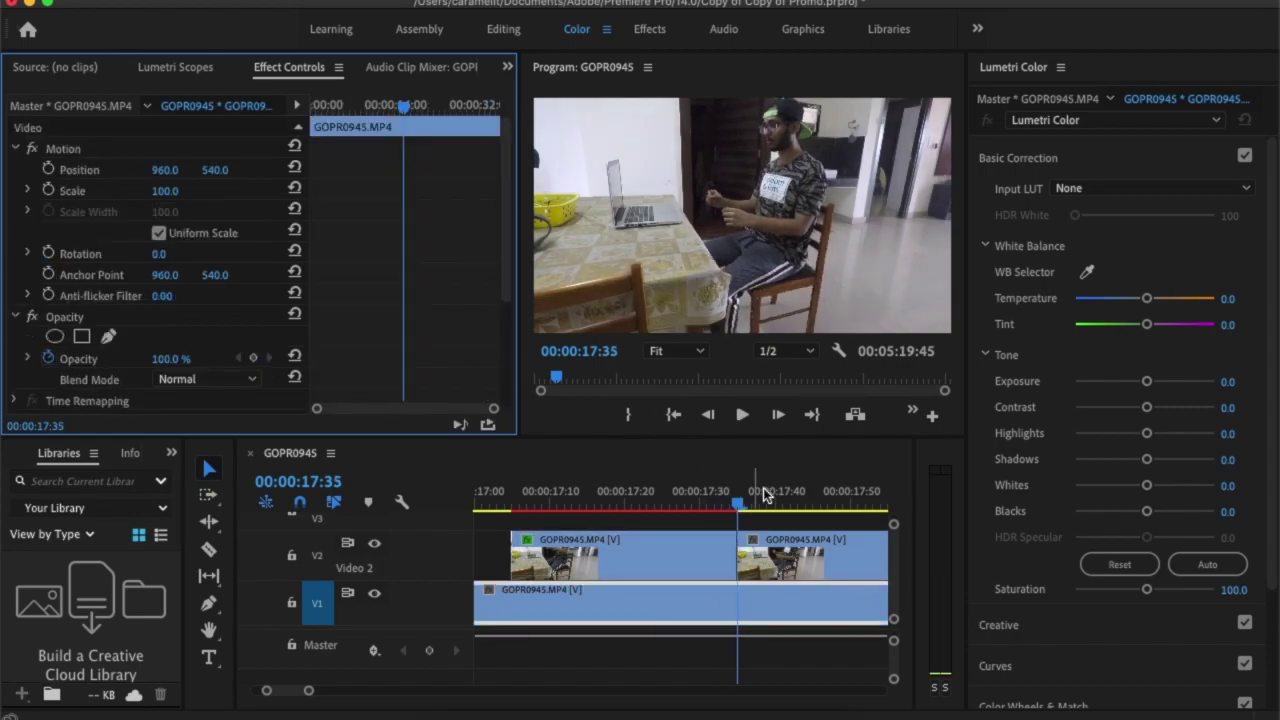
- Try the last Turbulent Displace Amount keyframe at 00:00:17:31, check nearby frames, and move it back to the clip's end
drag(740, 504, 697, 508)
click(704, 538)
click(704, 505)
scroll(203, 284, down, 4)
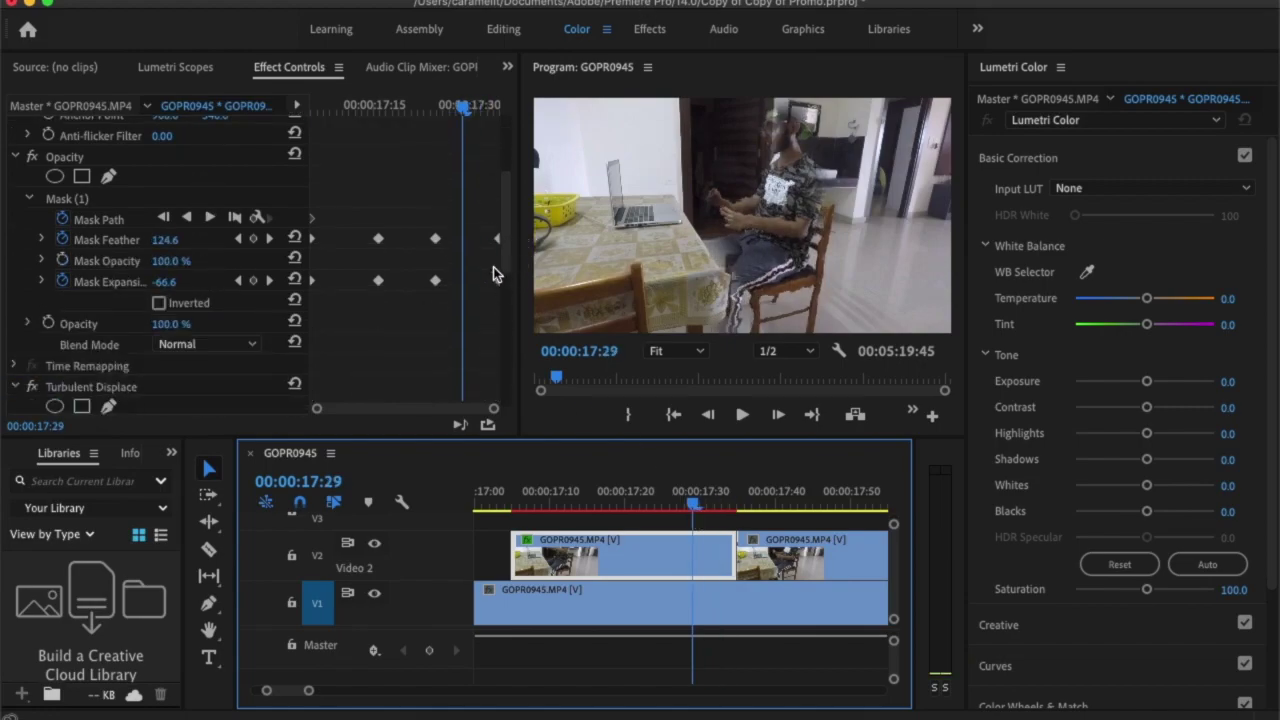
scroll(87, 254, down, 5)
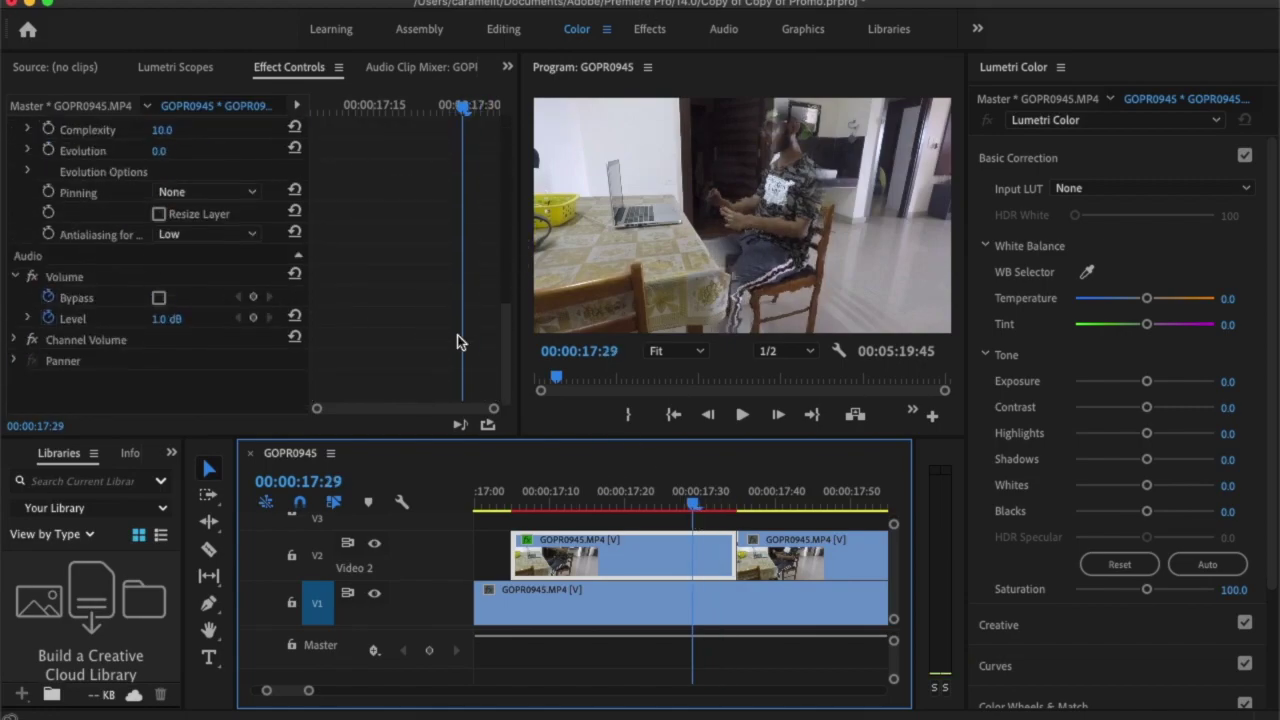
scroll(205, 317, up, 5)
click(493, 291)
drag(496, 289, 475, 287)
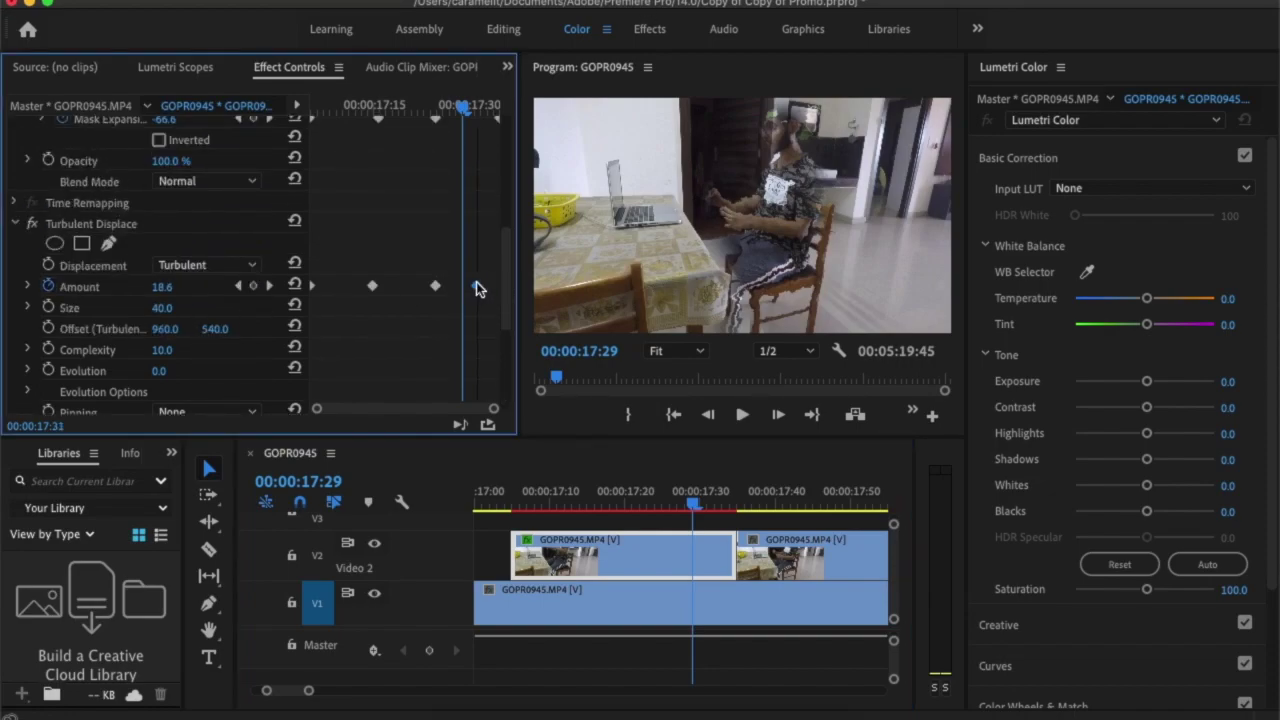
click(481, 108)
drag(476, 108, 462, 112)
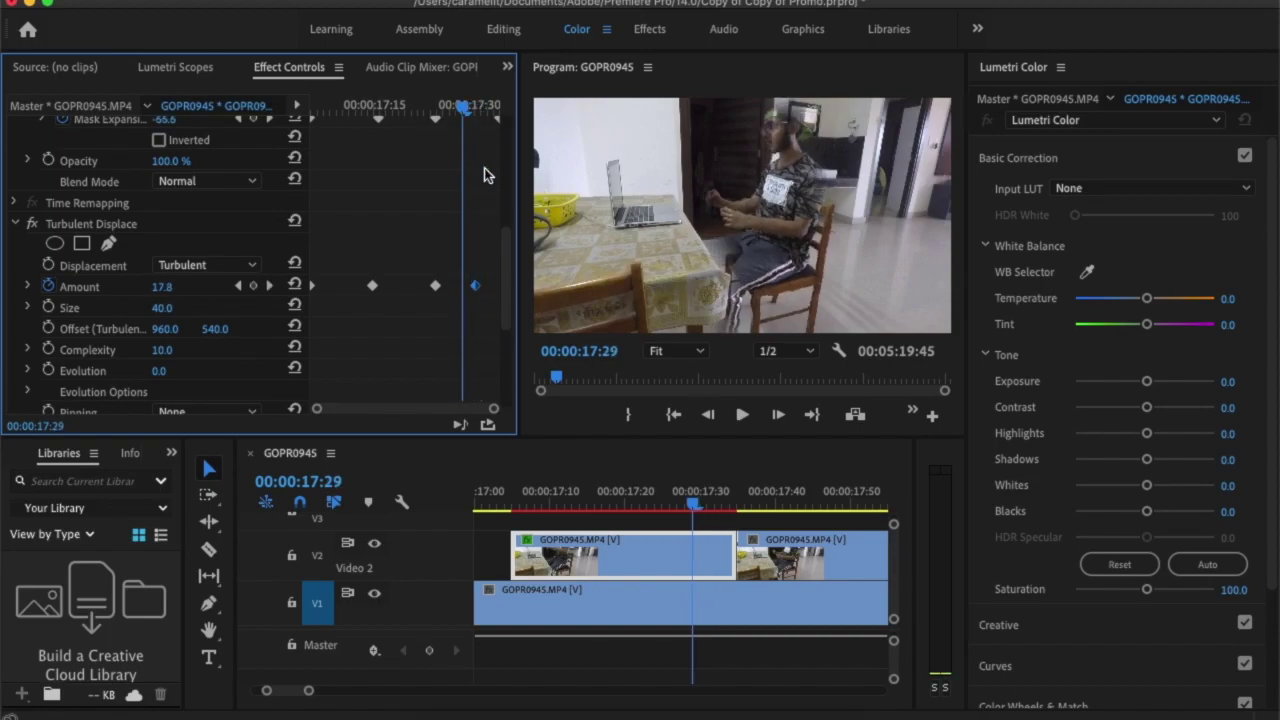
drag(477, 287, 510, 288)
- Play the sequence repeatedly from before the short V2 clip, starting around 00:00:16:21, to review the man's materialising effect
drag(695, 505, 510, 503)
key(minus)
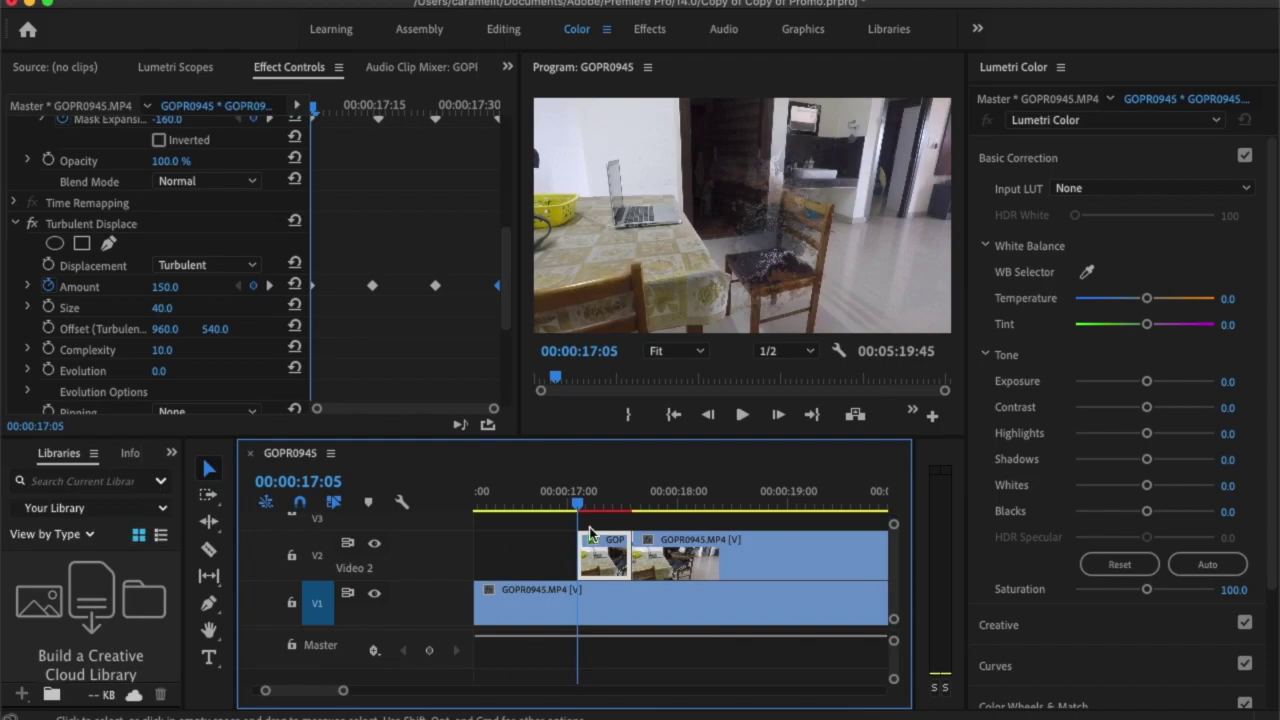
click(500, 506)
key(space)
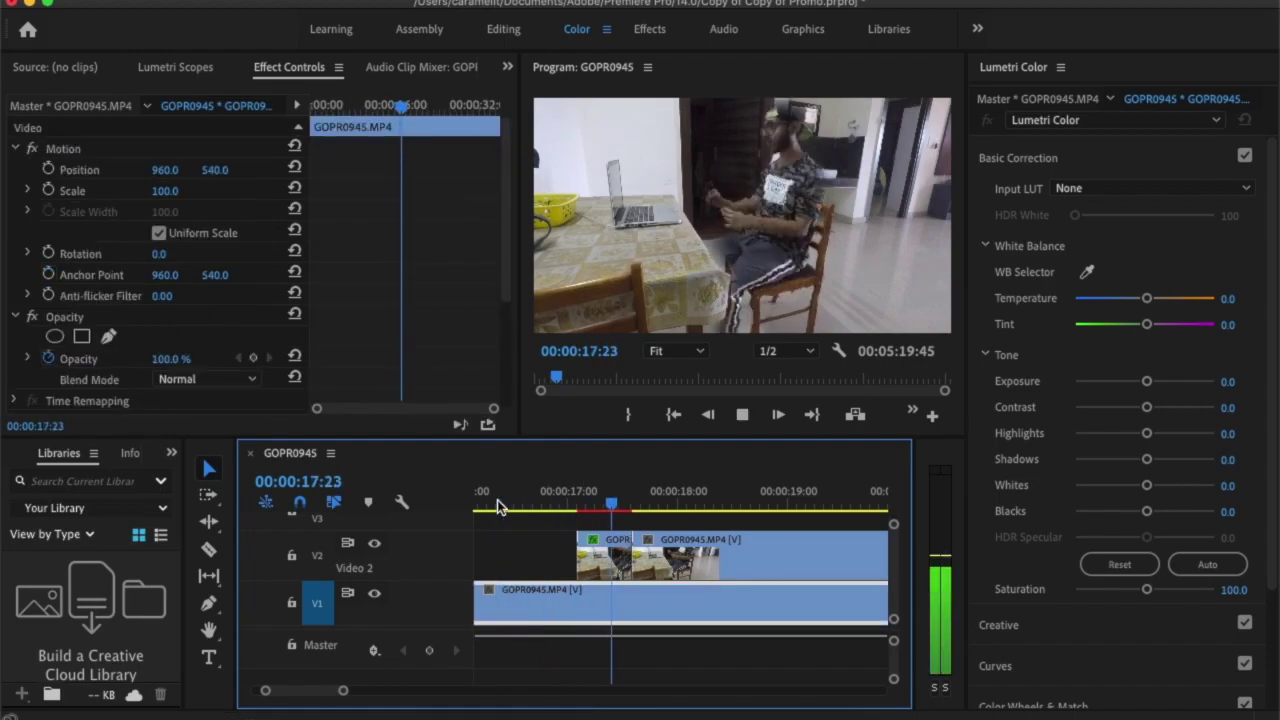
click(500, 506)
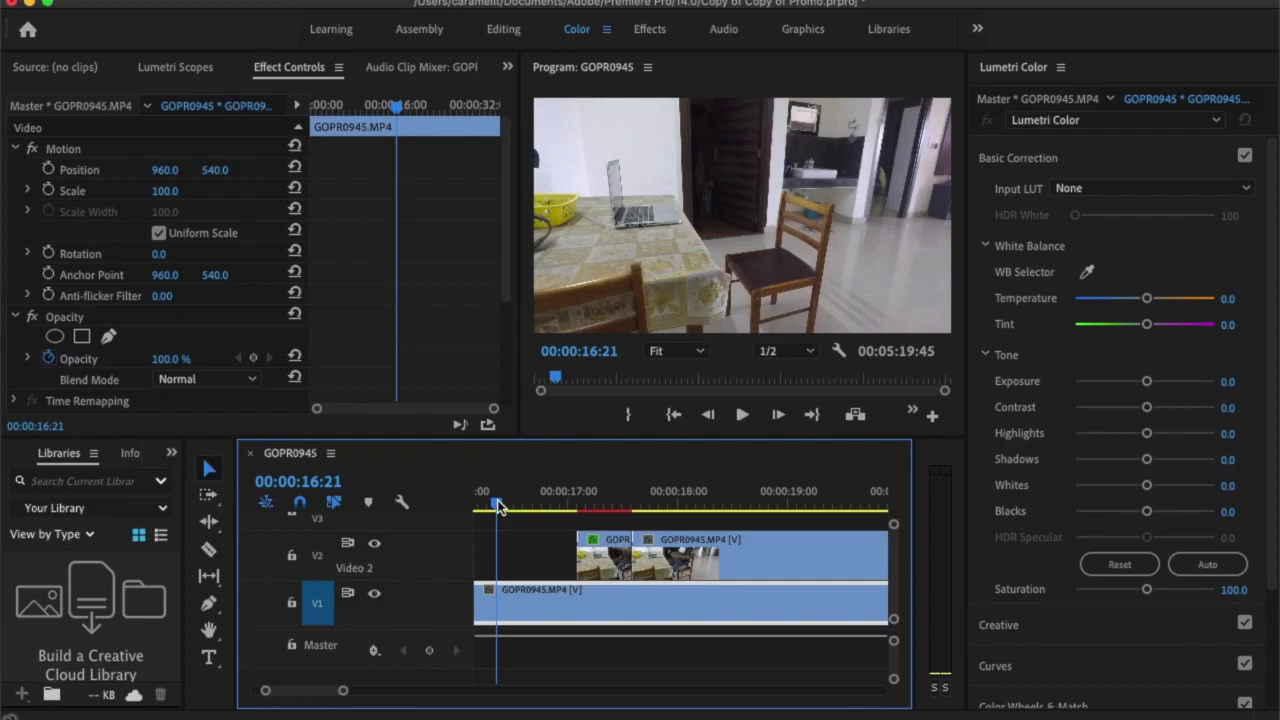
key(space)
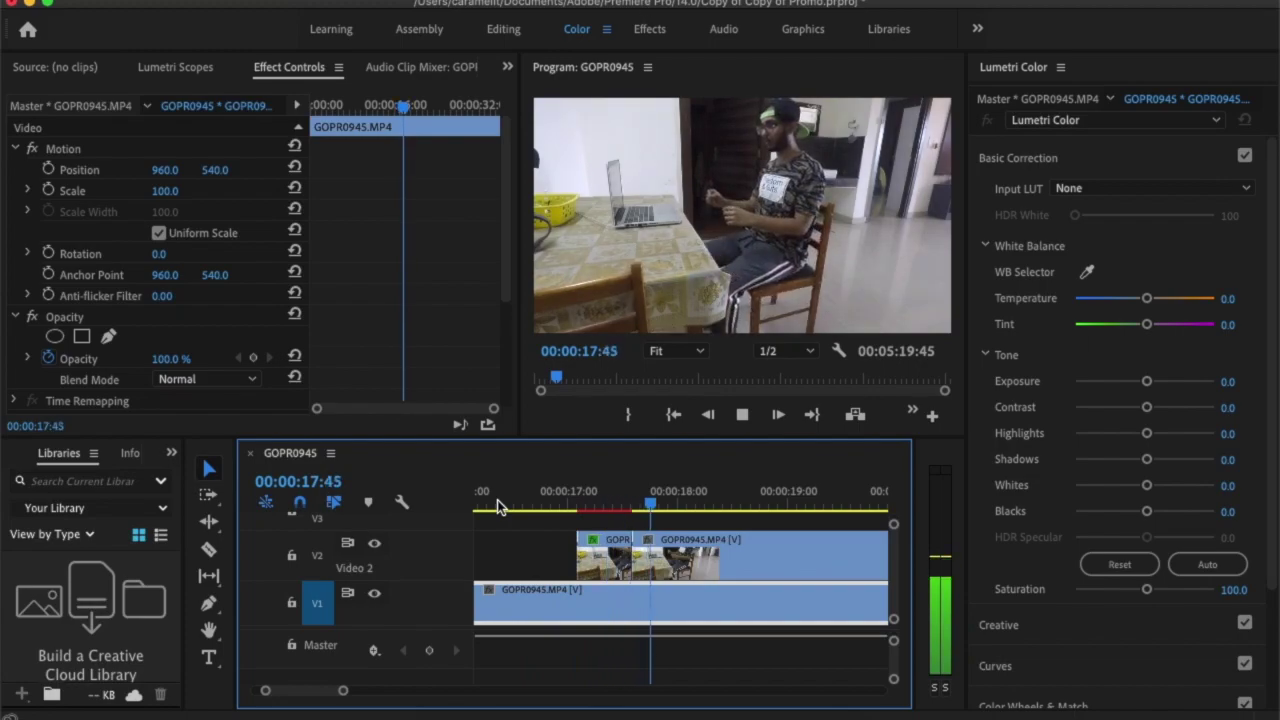
key(space)
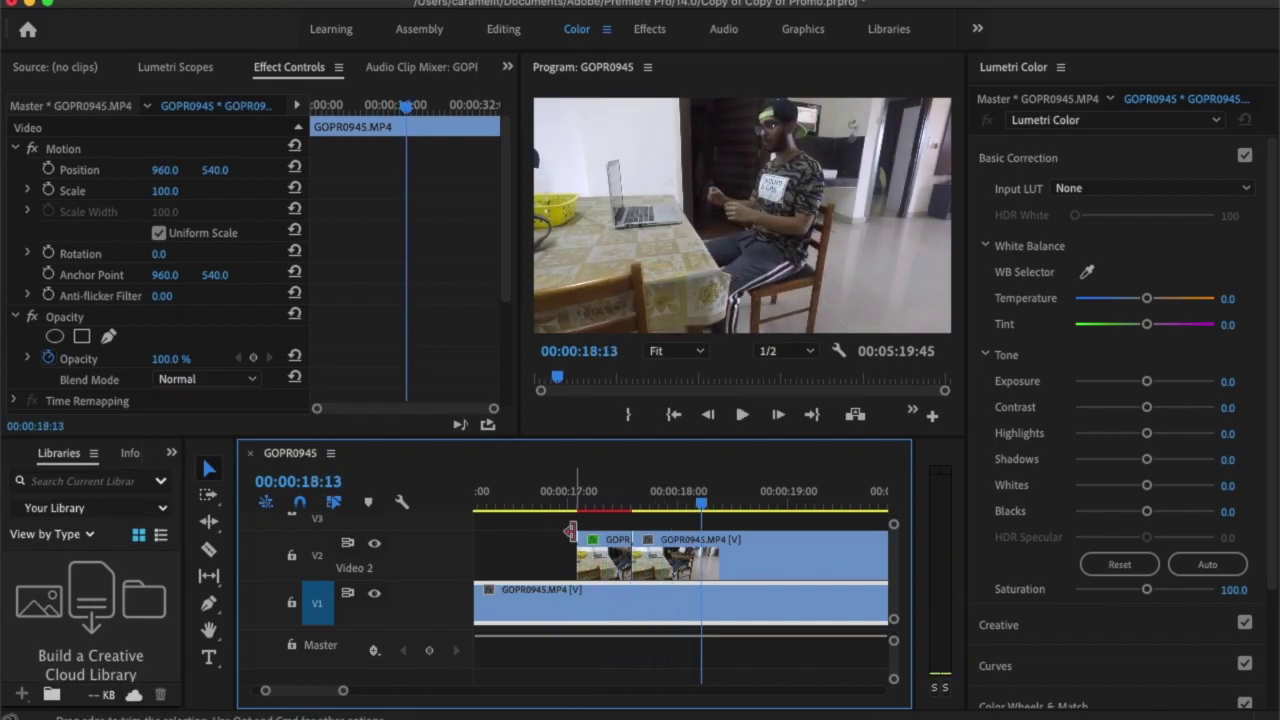
click(523, 506)
key(space)
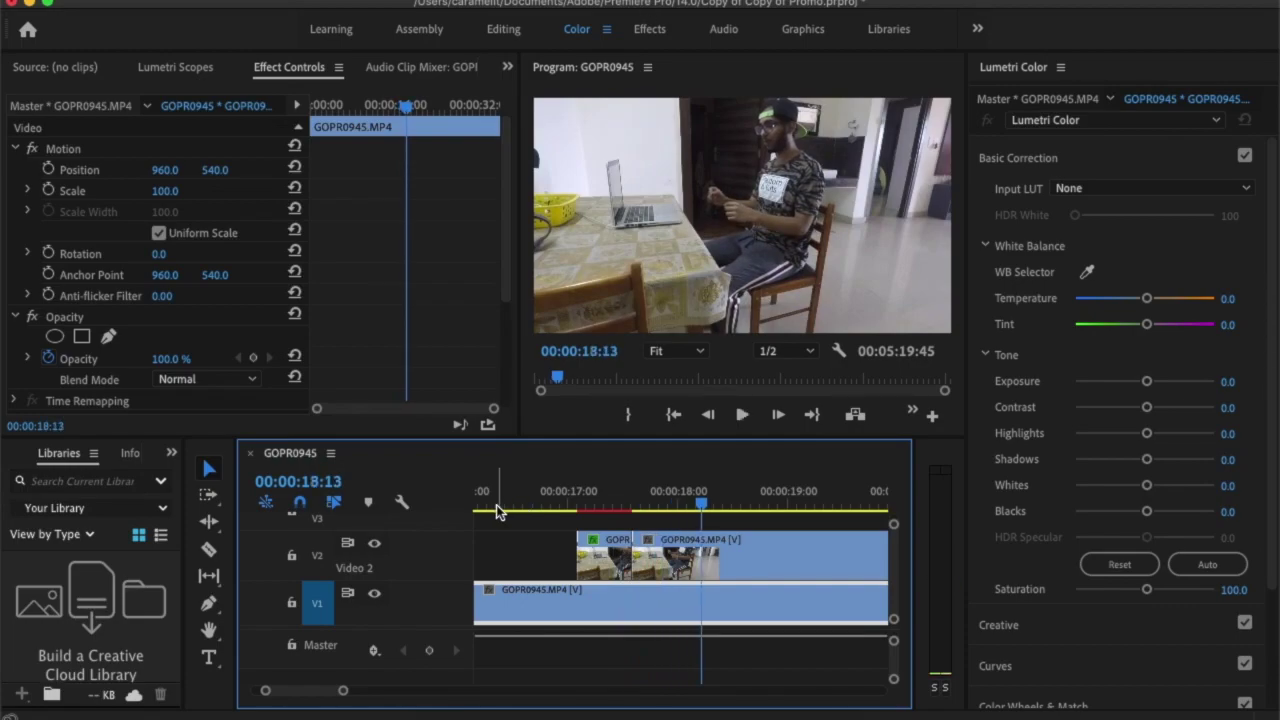
click(494, 510)
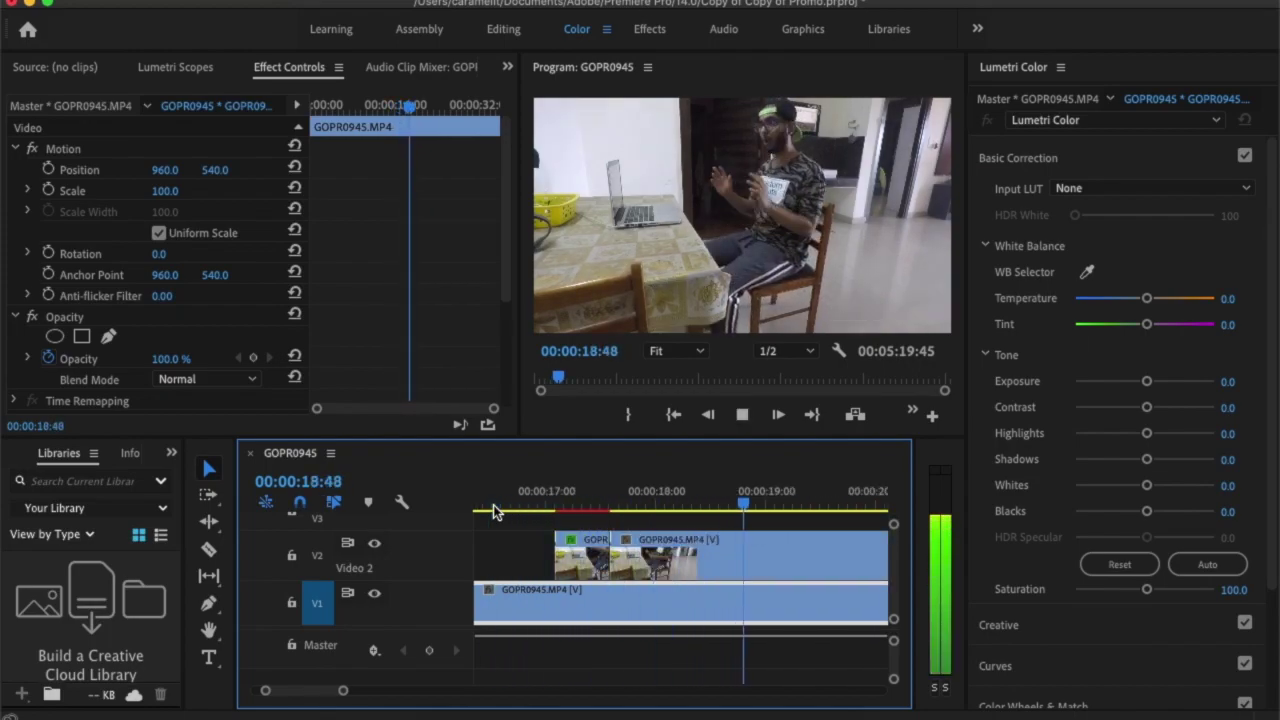
click(493, 511)
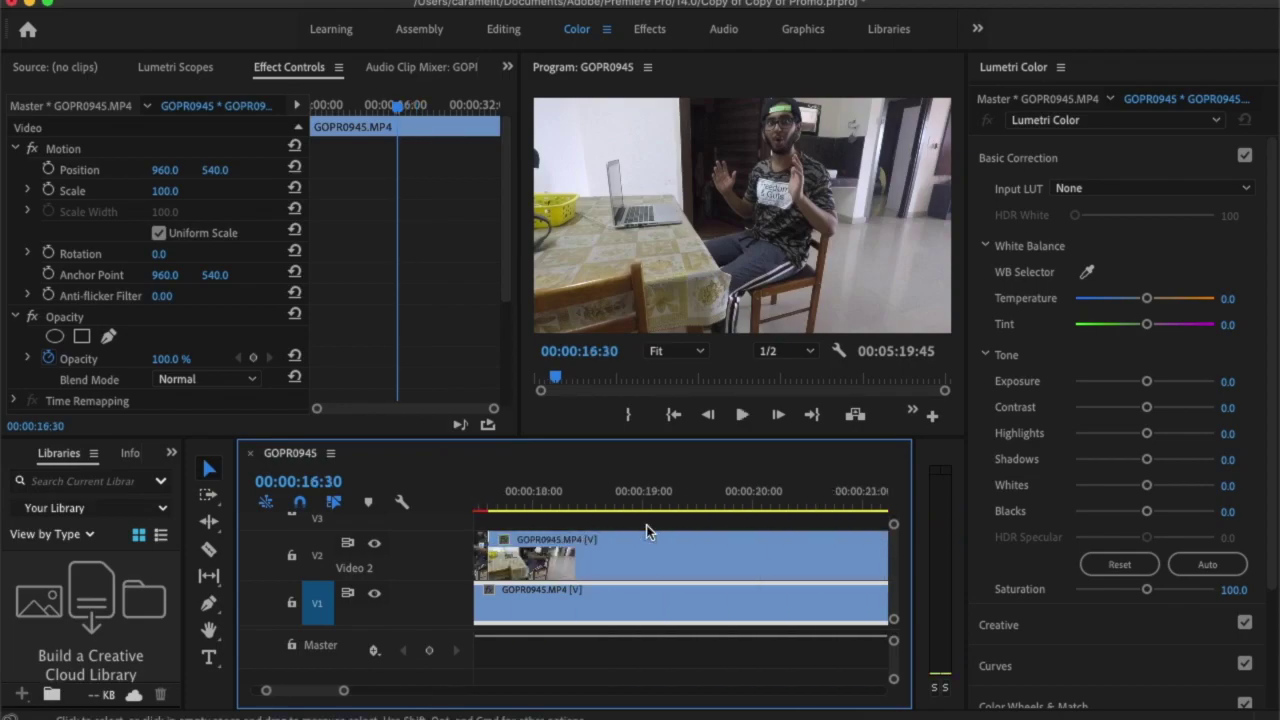
- Dismiss the Premiere Pro problem report and replay the transition from 00:00:16:46
key(space)
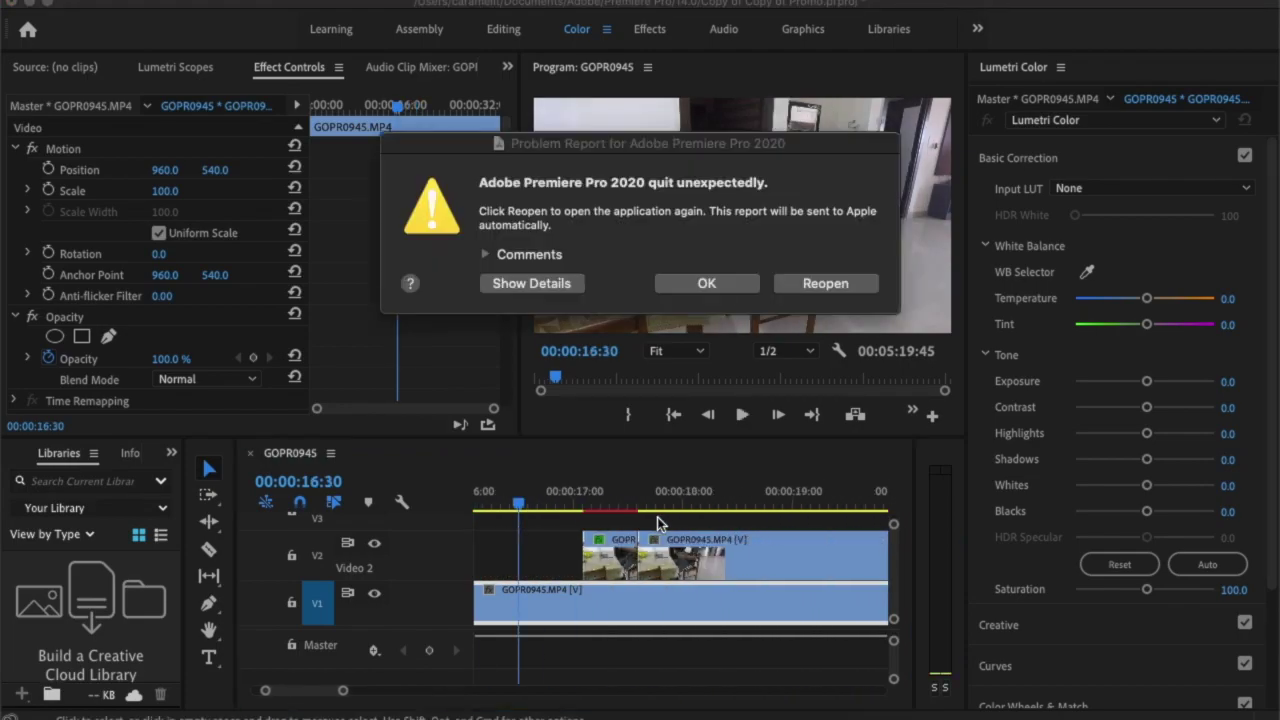
click(712, 283)
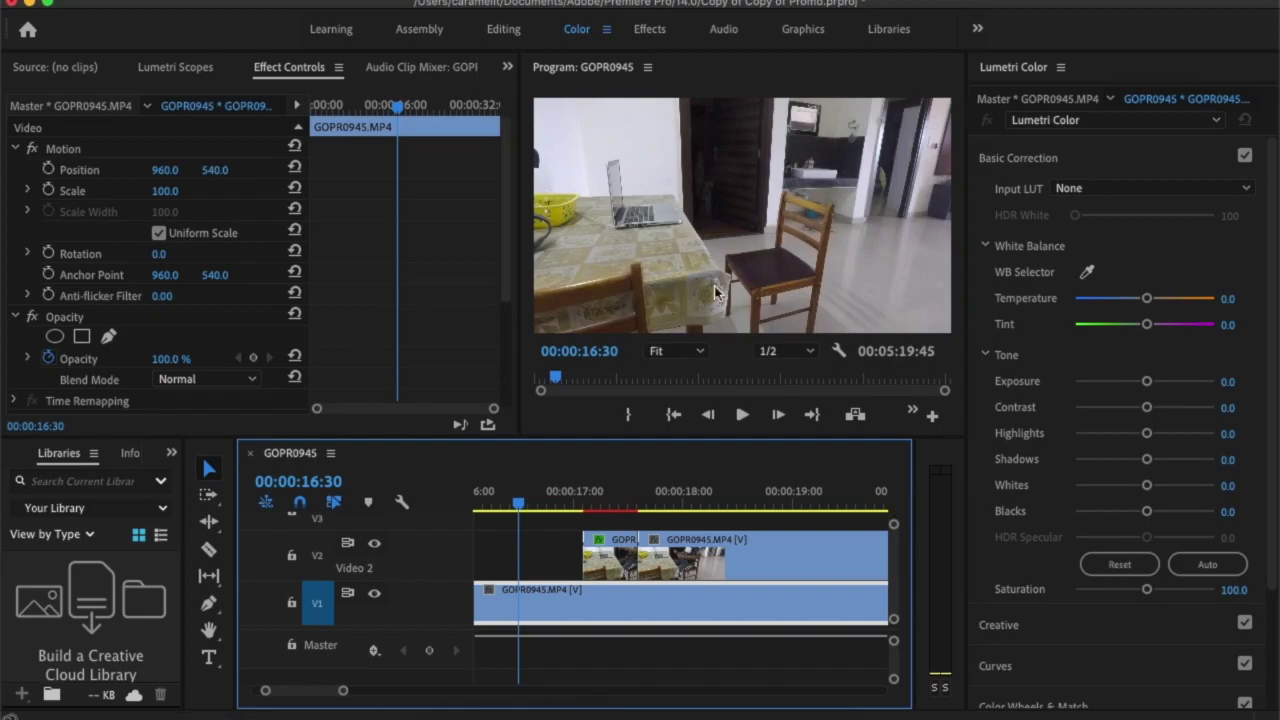
click(549, 505)
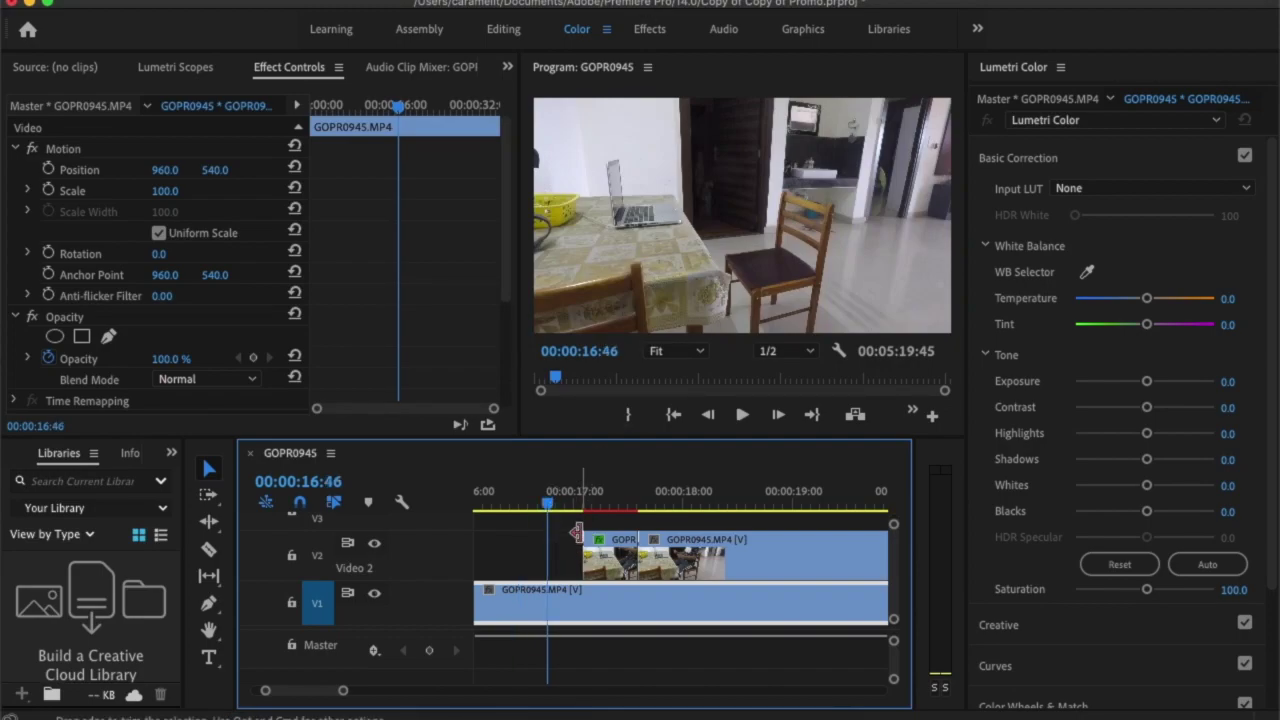
scroll(556, 509, up, 5)
scroll(556, 509, right, 3)
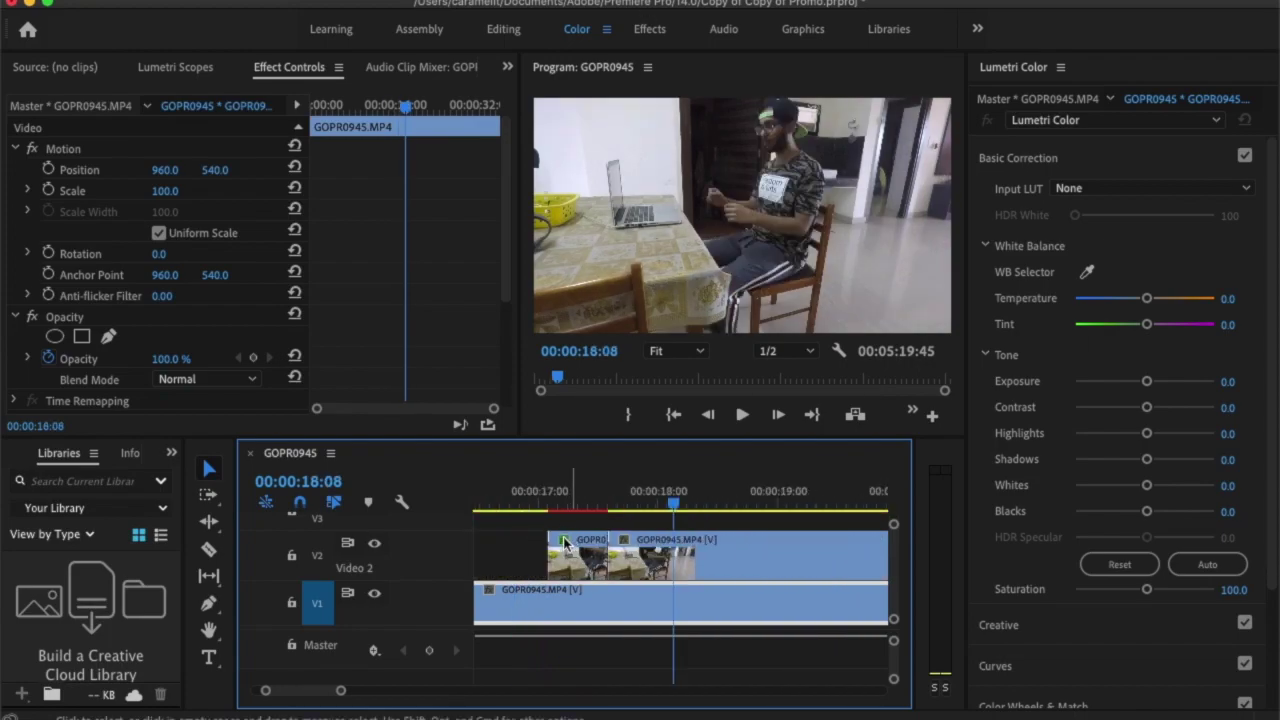
- Enlarge the timeline around the short V2 clip and show the project's media list with more width
scroll(560, 541, up, 4)
scroll(560, 541, up, 2)
scroll(561, 548, up, 2)
scroll(561, 548, down, 3)
scroll(112, 453, down, 5)
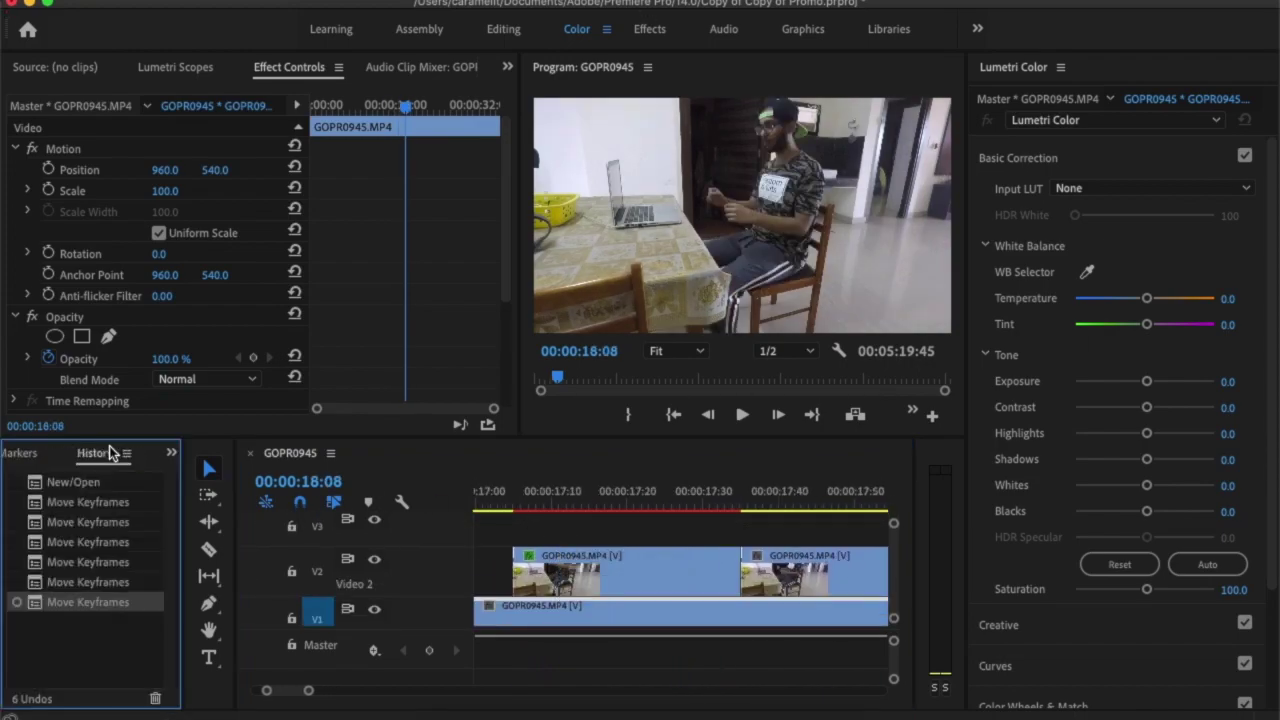
scroll(101, 457, down, 2)
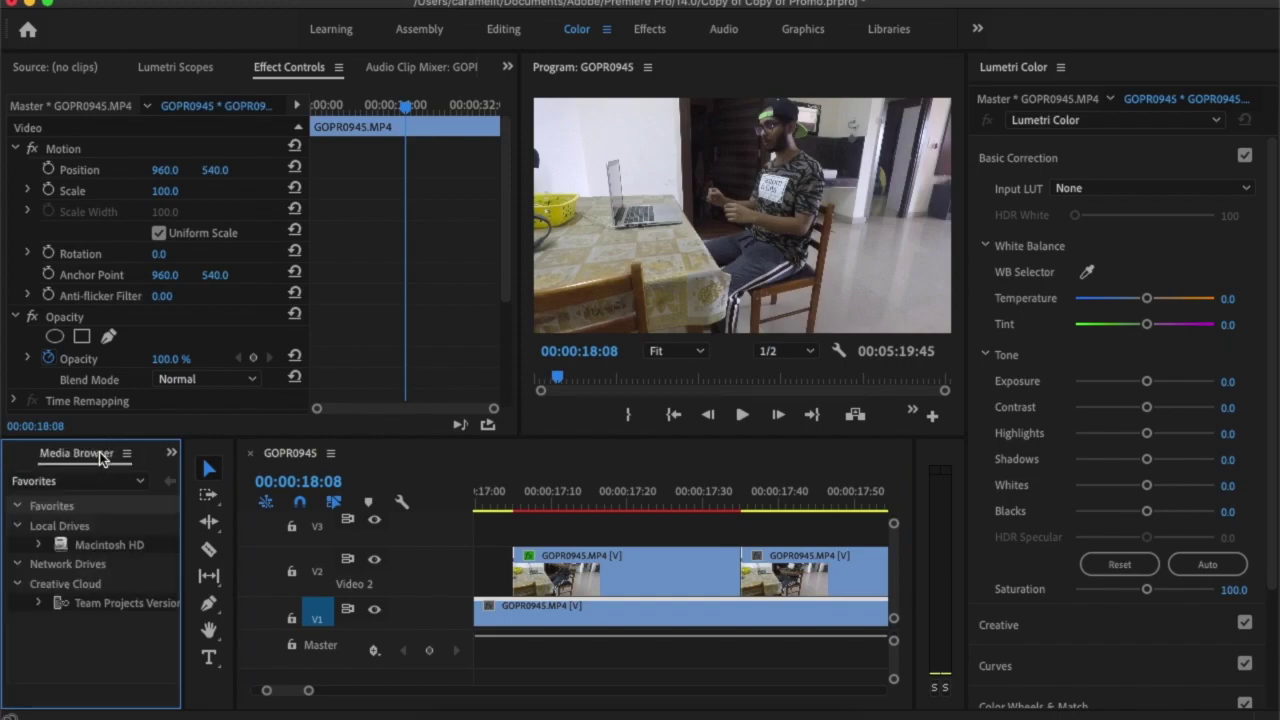
scroll(101, 457, down, 5)
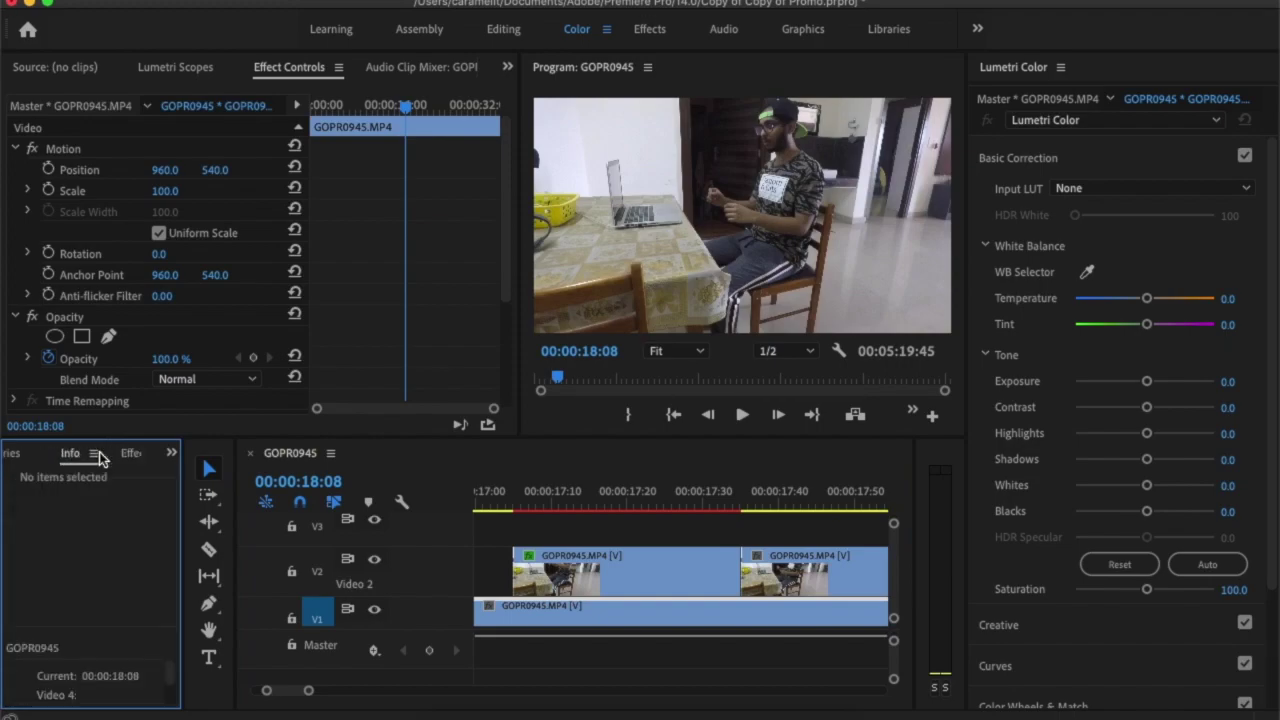
scroll(101, 457, up, 1)
scroll(101, 459, up, 1)
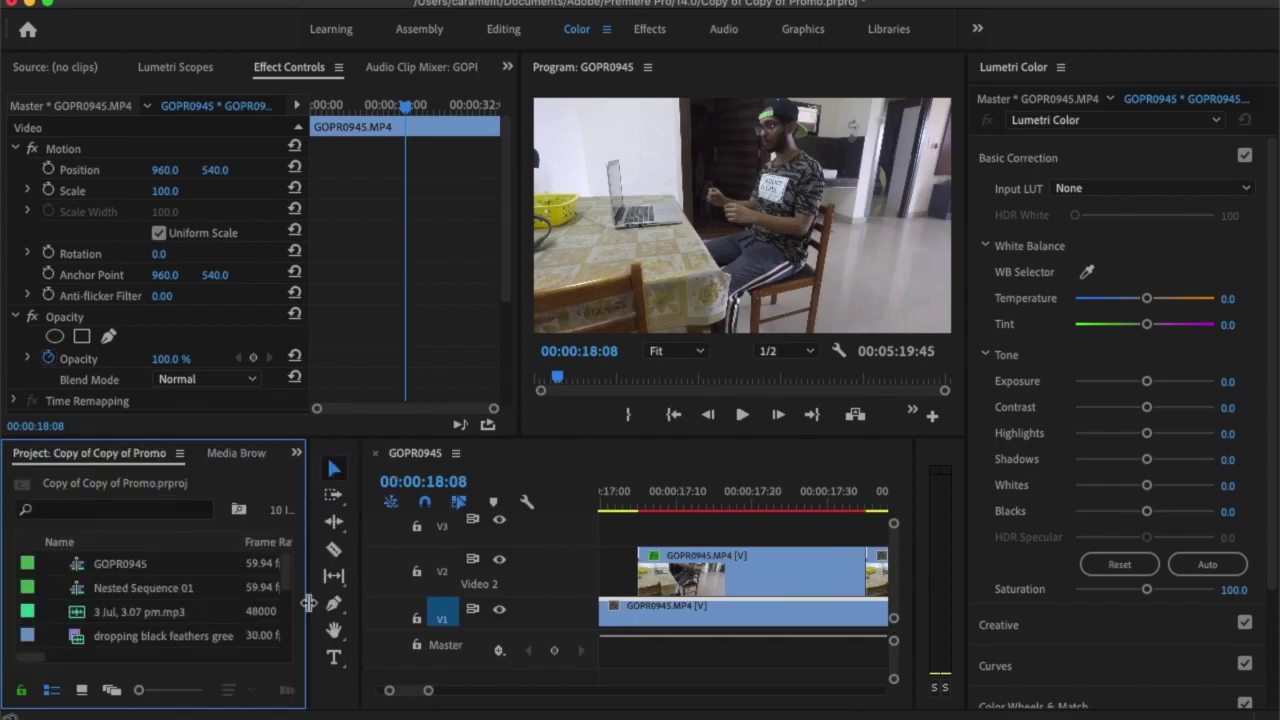
scroll(682, 582, left, 1)
- Scrub through the short V2 clip and park the playhead at 00:00:17:04, just before it starts
drag(655, 507, 845, 545)
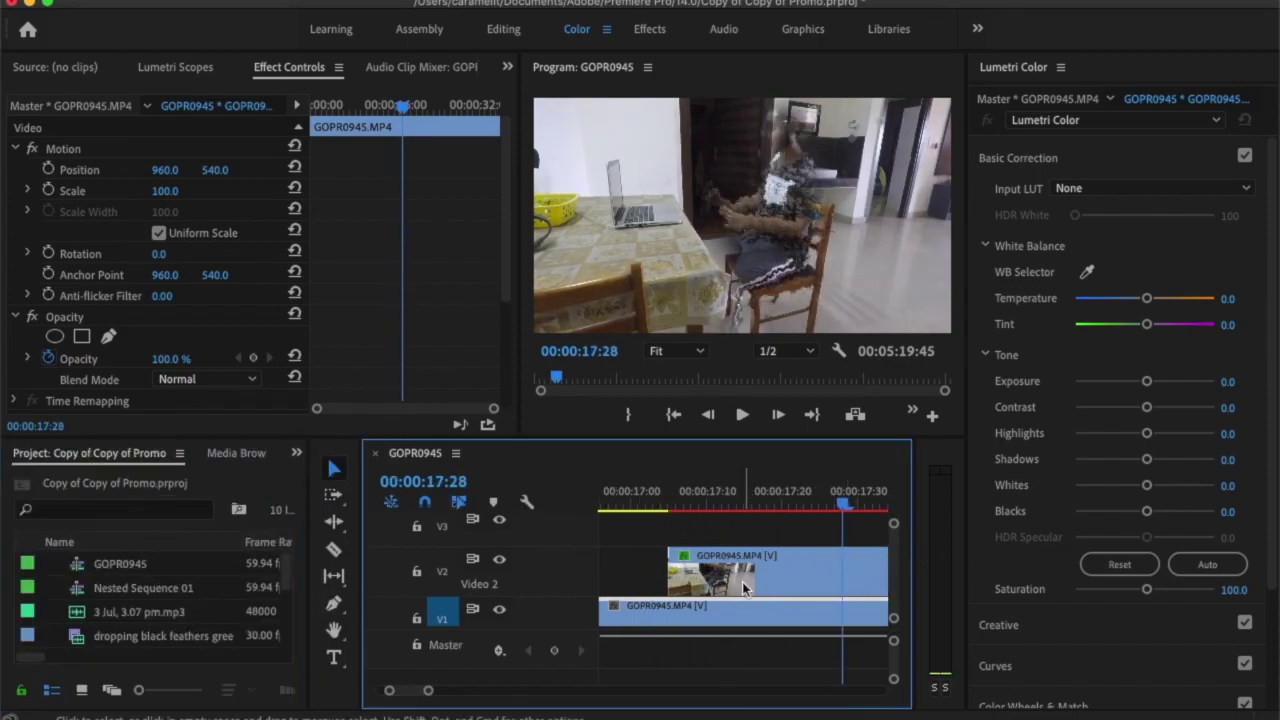
scroll(742, 582, right, 5)
drag(634, 505, 602, 510)
scroll(640, 550, left, 5)
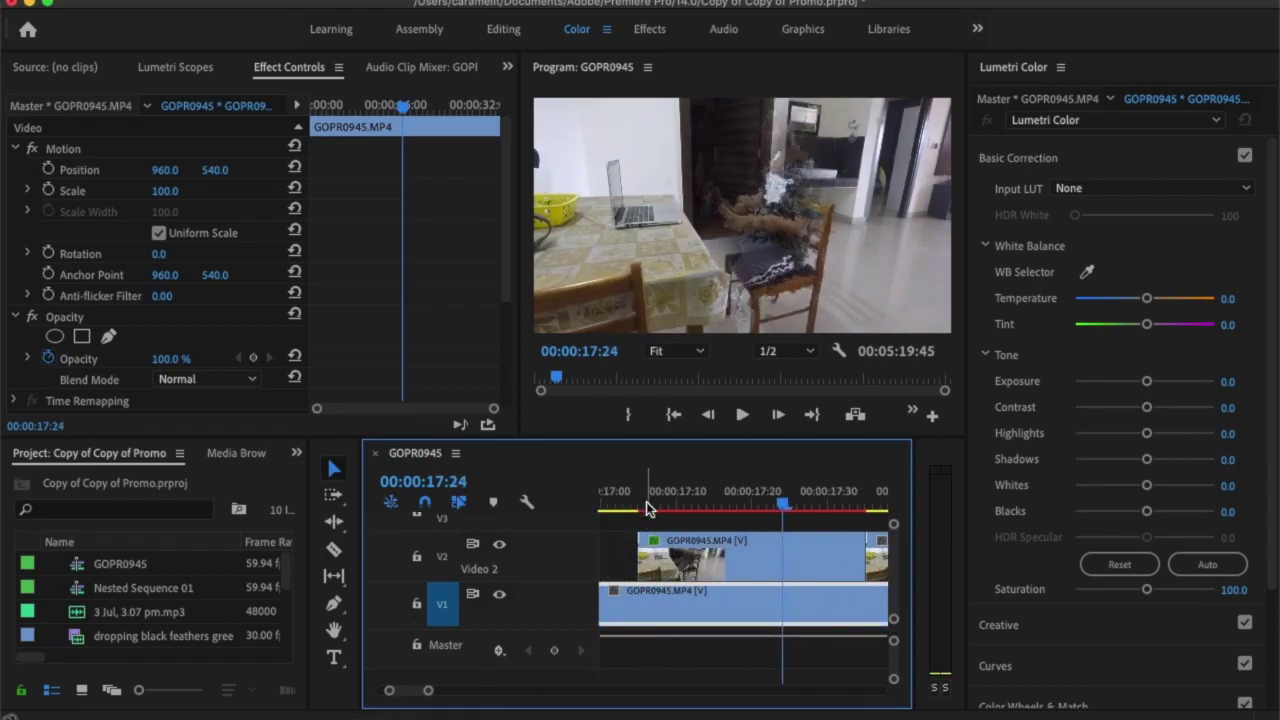
mouse_move(639, 501)
mouse_down()
mouse_move(832, 529)
mouse_move(632, 520)
mouse_up()
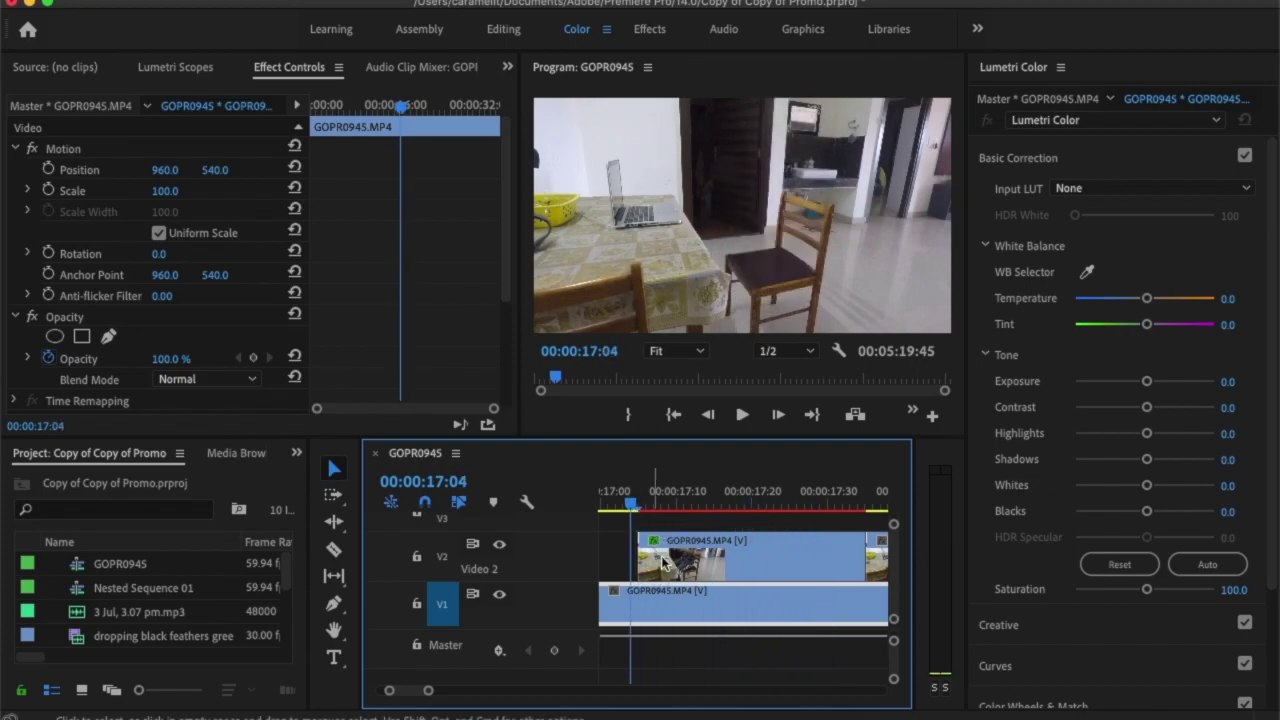
- Place Ring_Explosion_v1_4k_MP_01.mov on track V3 from 00:00:17:04 and preview it over the short V2 clip
scroll(673, 570, up, 1)
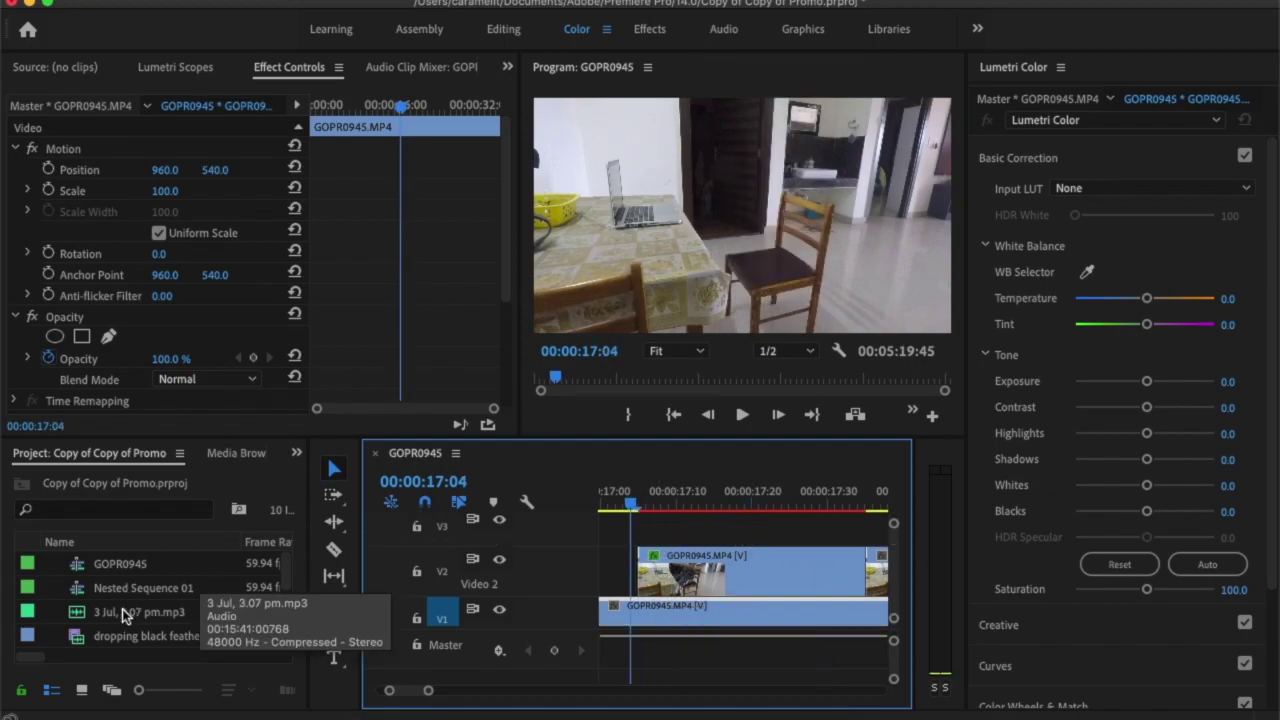
scroll(125, 615, down, 1)
scroll(125, 615, down, 3)
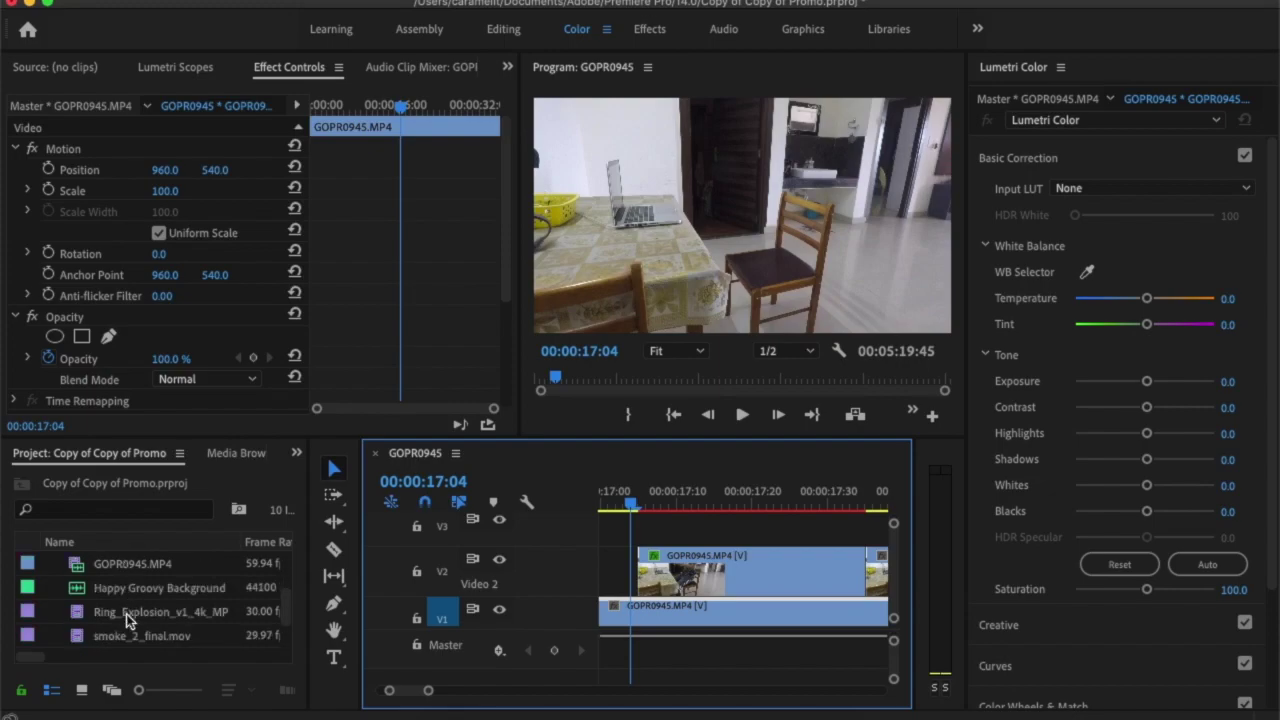
scroll(124, 614, down, 1)
drag(139, 596, 781, 505)
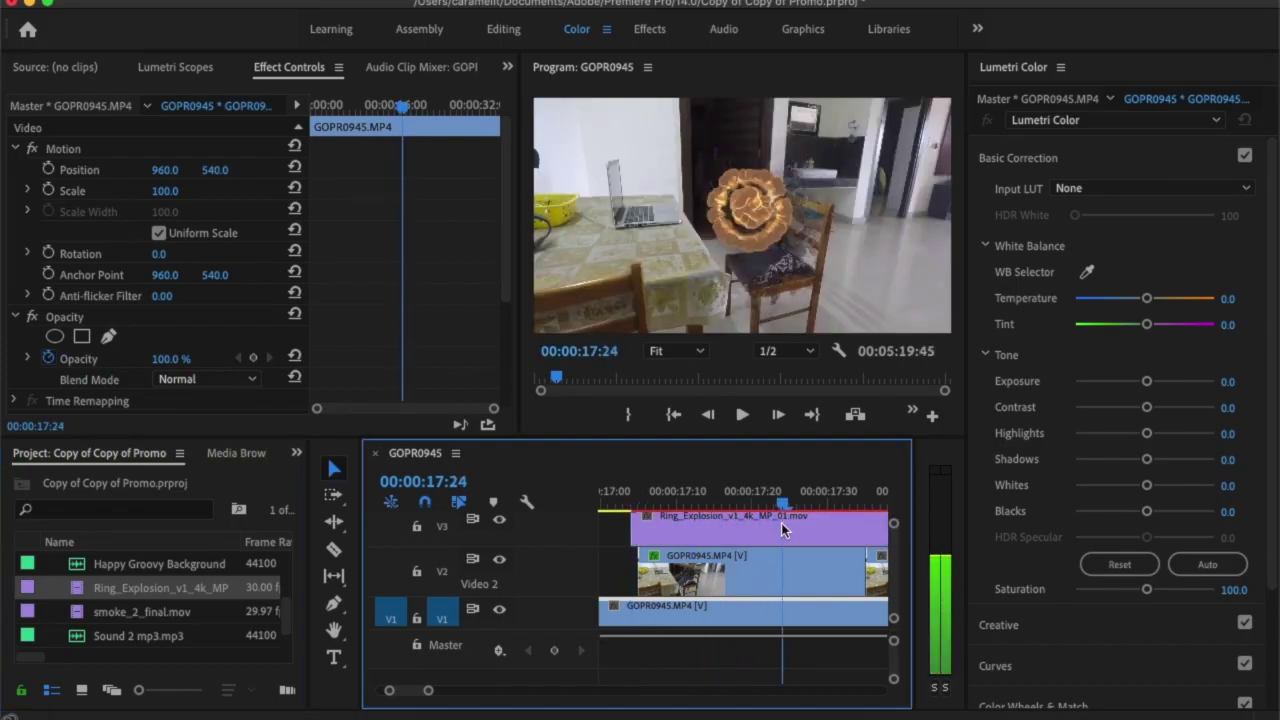
- Set the ring explosion clip's speed to 400% and align its start with the short V2 clip
scroll(748, 590, up, 2)
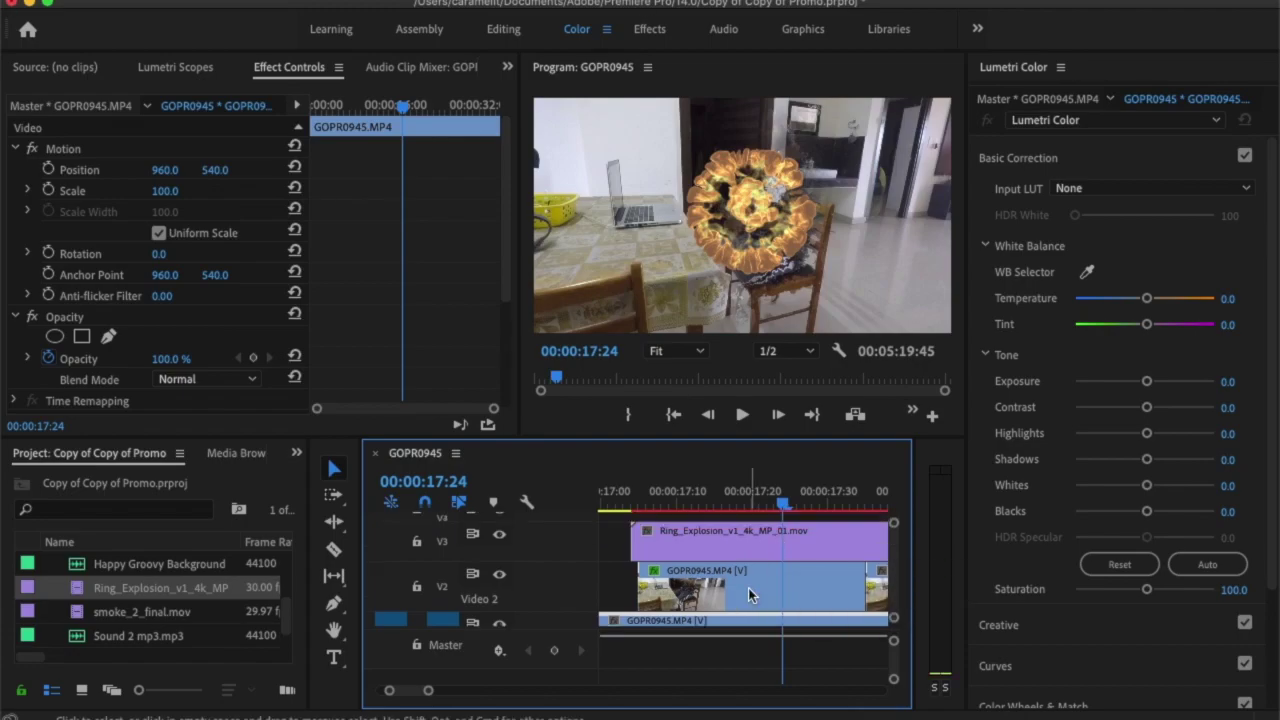
scroll(748, 590, right, 4)
scroll(748, 590, left, 5)
scroll(748, 590, right, 2)
scroll(748, 590, left, 1)
click(695, 574)
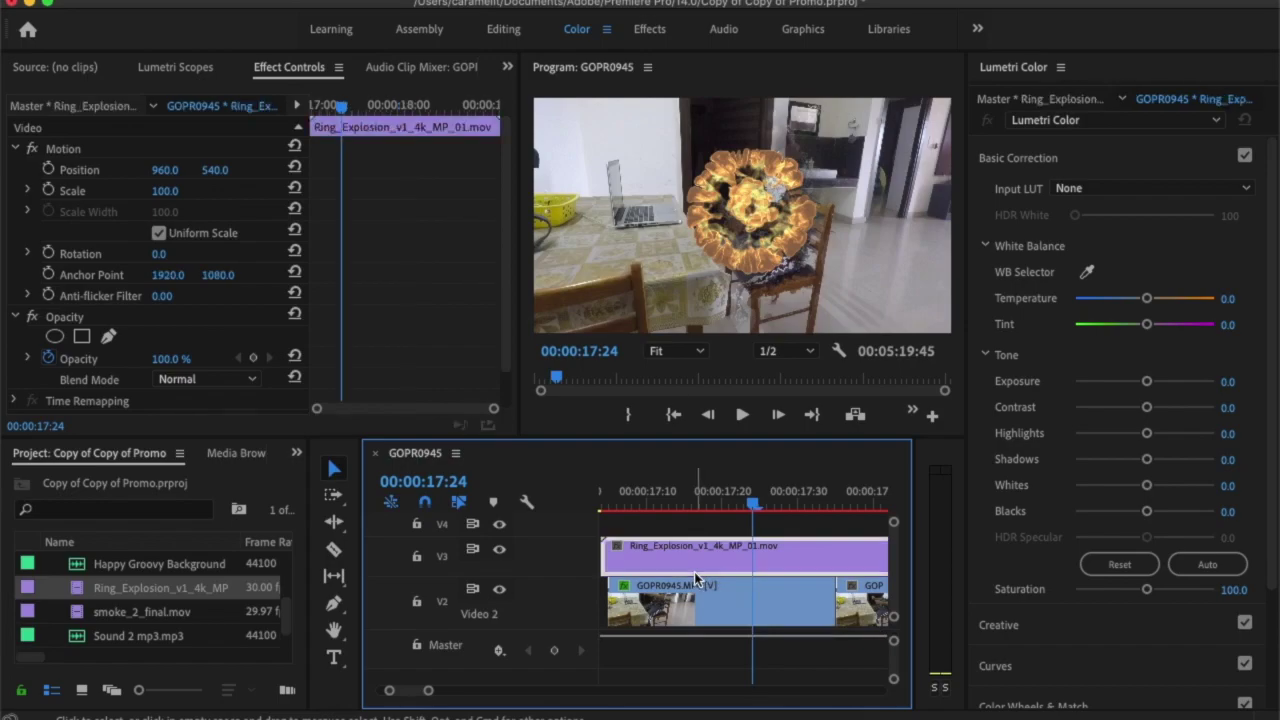
right_click(674, 558)
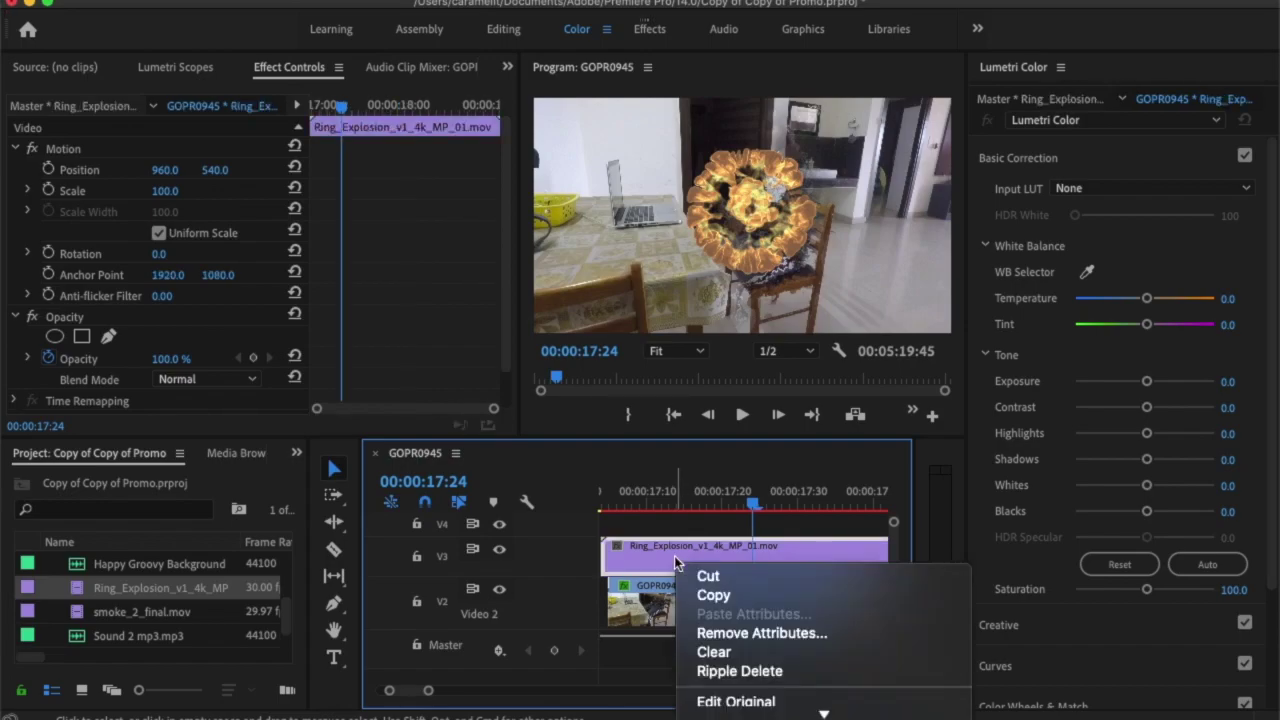
mouse_move(713, 713)
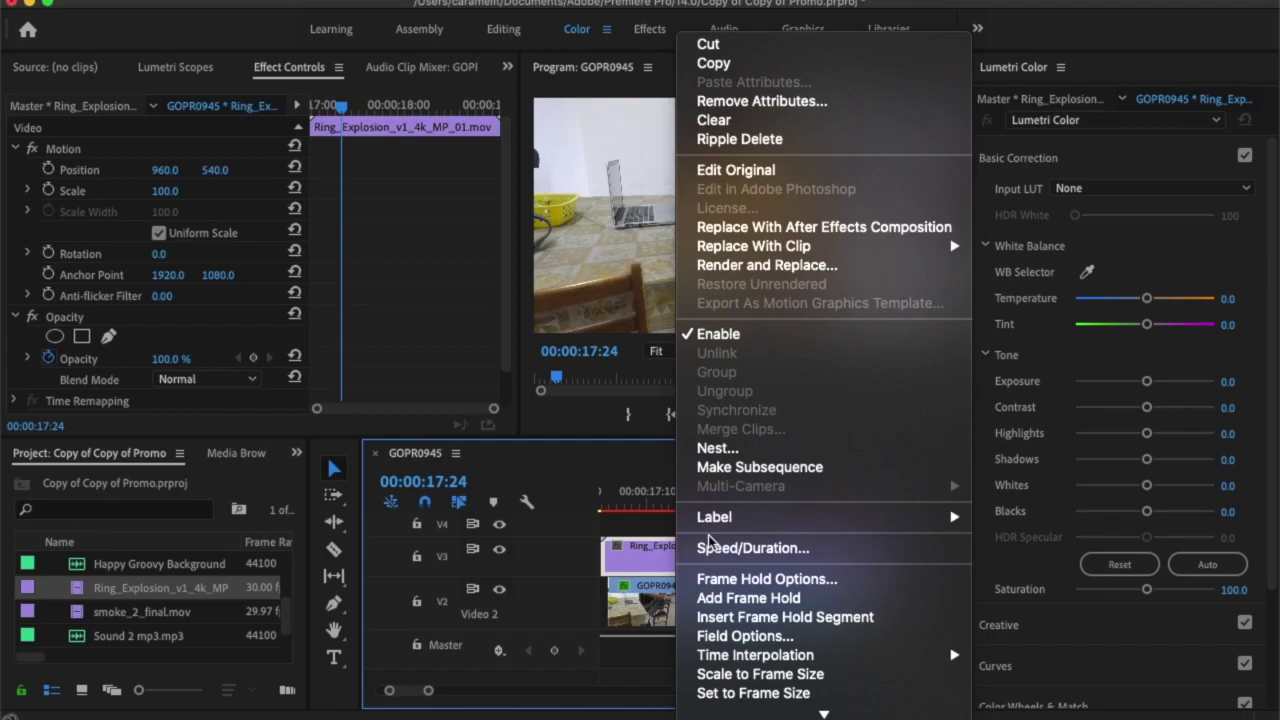
click(752, 548)
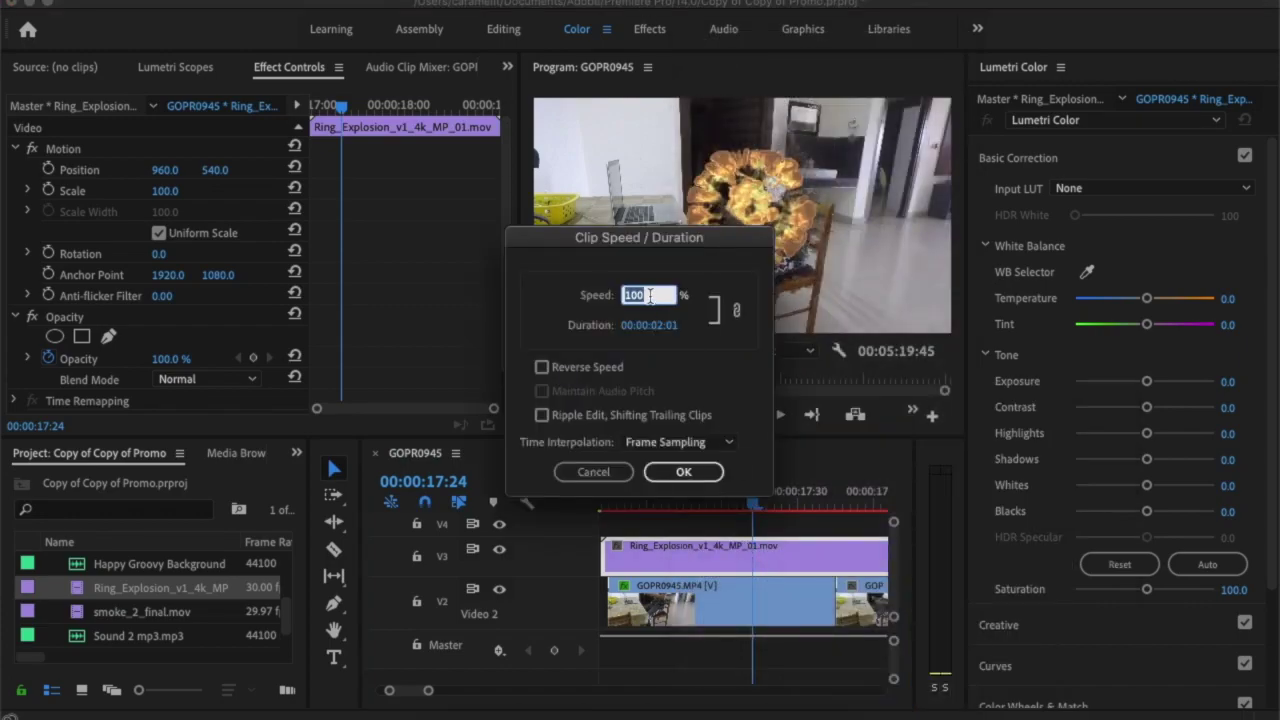
text(400)
key(Return)
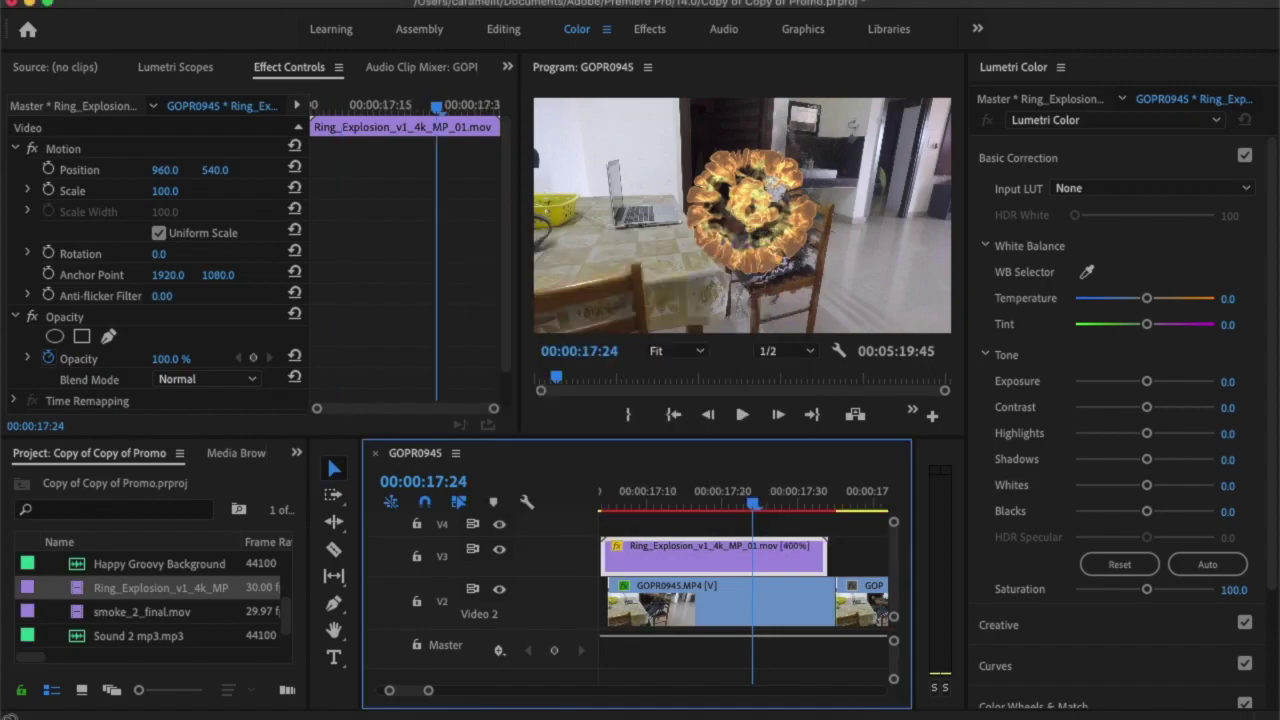
drag(683, 549, 702, 552)
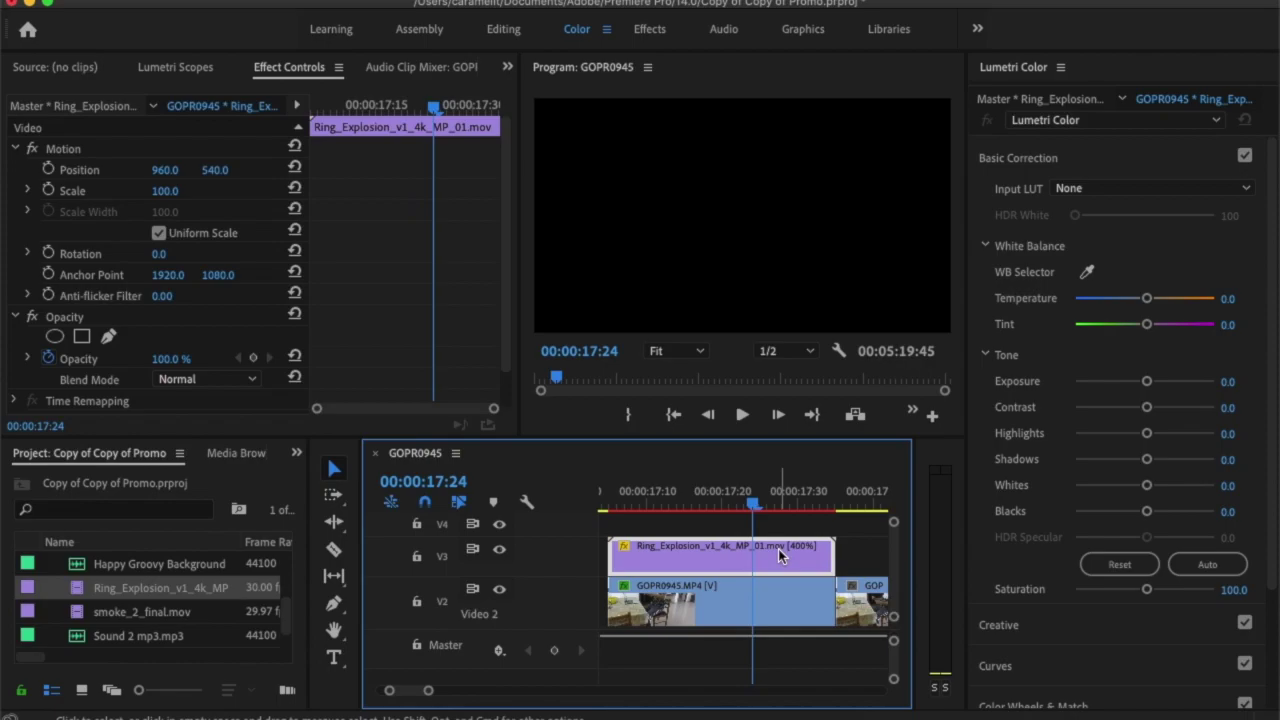
- Play the sequence from the start of the ring explosion clip to check its timing against the man's appearance
drag(758, 515, 628, 510)
scroll(654, 551, down, 2)
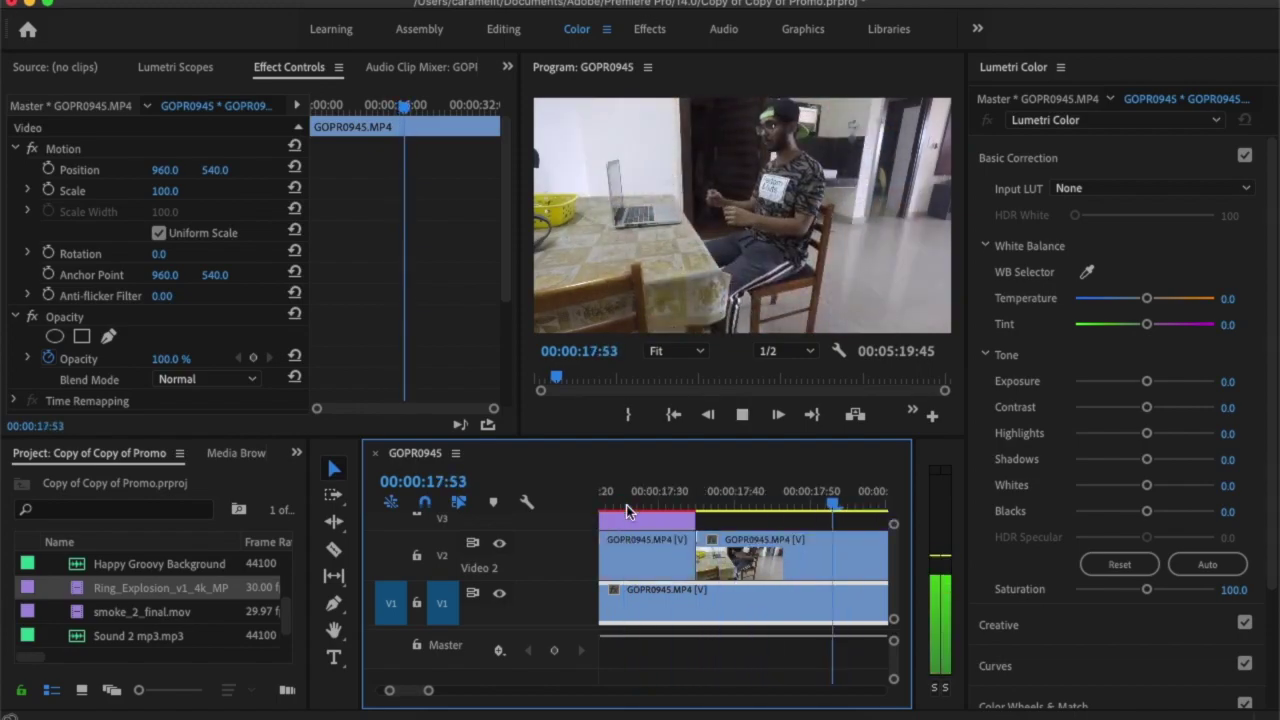
key(space)
- Replay the explosion and materialising transition with a longer lead-in of the empty chair, including from 00:00:15:46
scroll(689, 548, down, 5)
scroll(689, 548, left, 5)
scroll(689, 548, up, 1)
scroll(689, 548, right, 2)
scroll(689, 555, down, 1)
scroll(689, 555, right, 1)
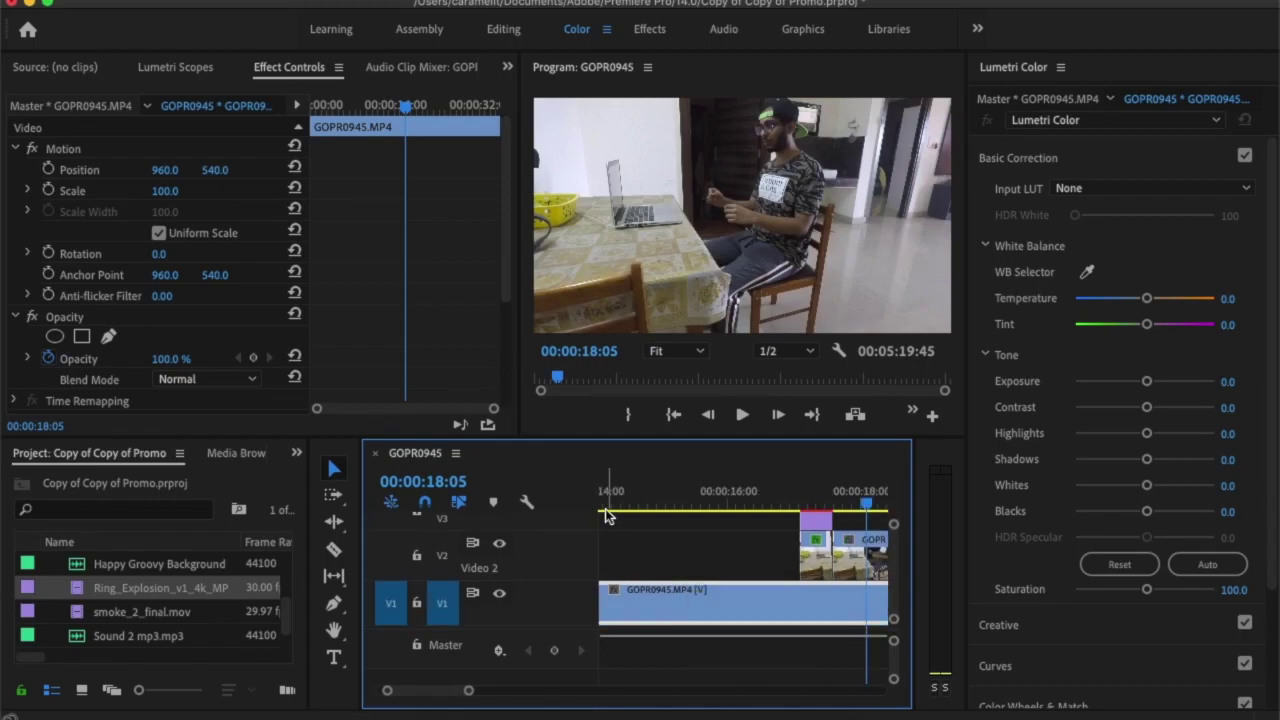
drag(609, 510, 597, 510)
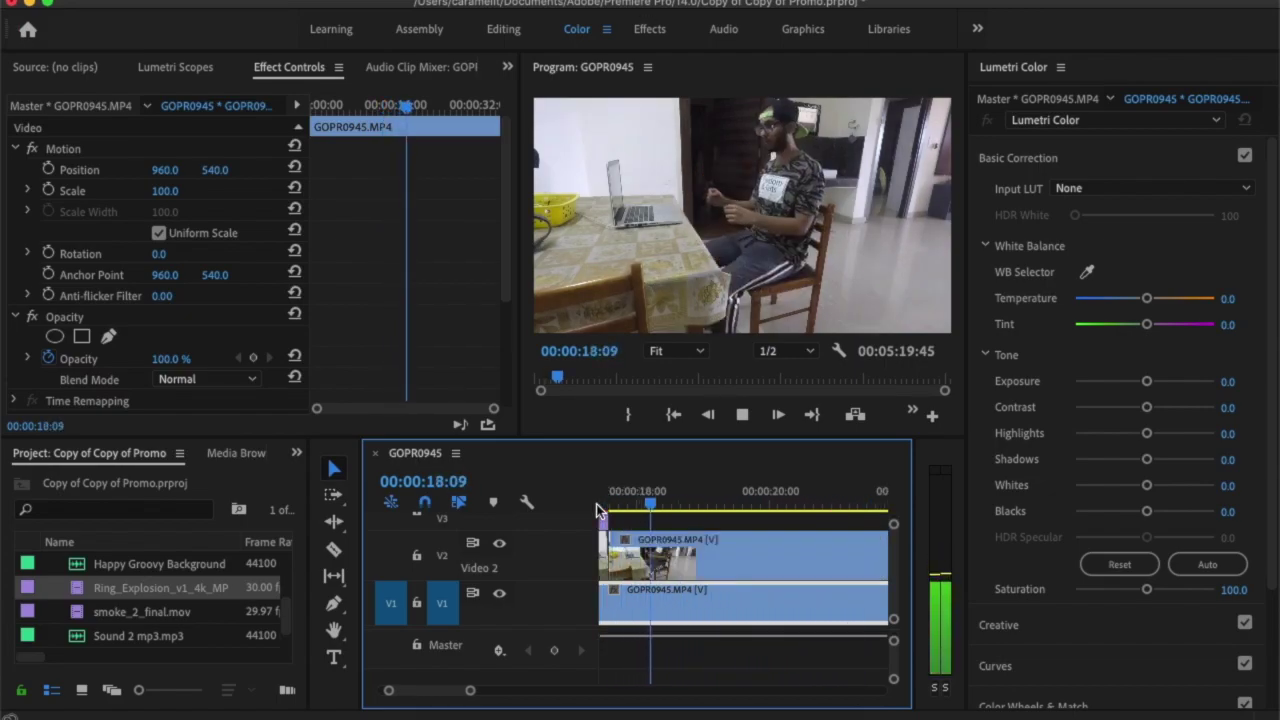
key(space)
scroll(793, 540, up, 4)
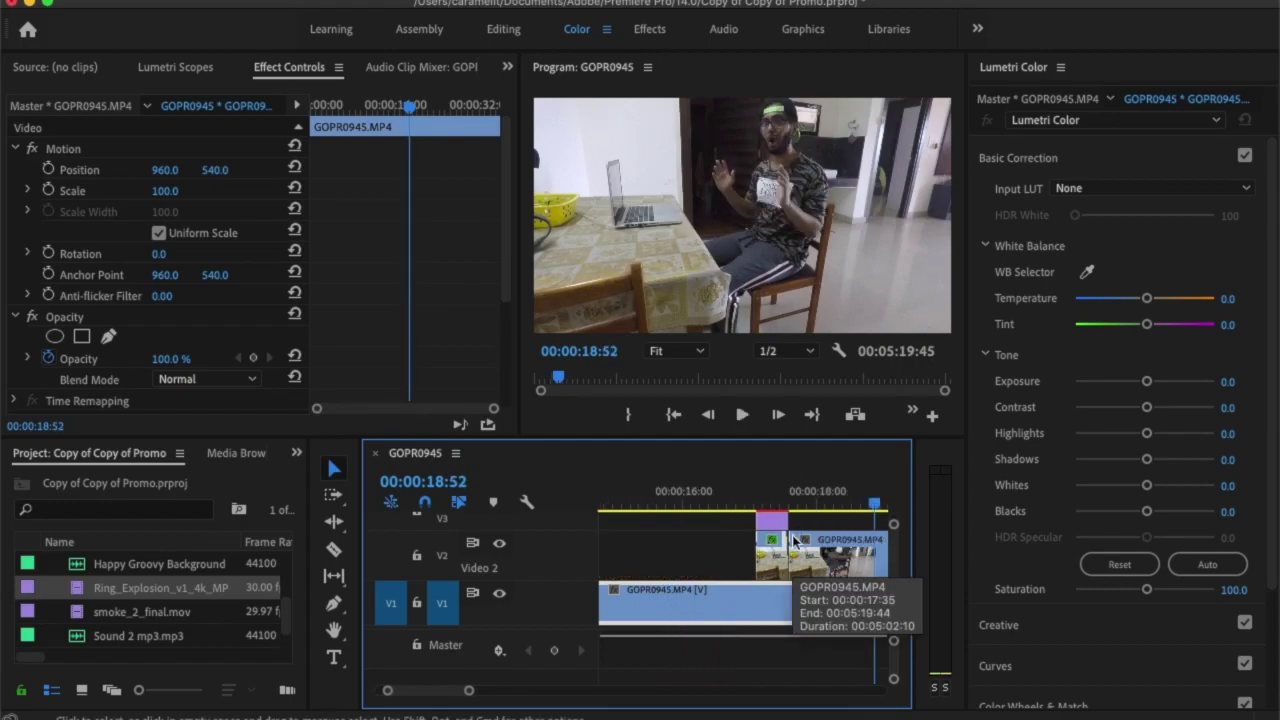
drag(600, 502, 601, 508)
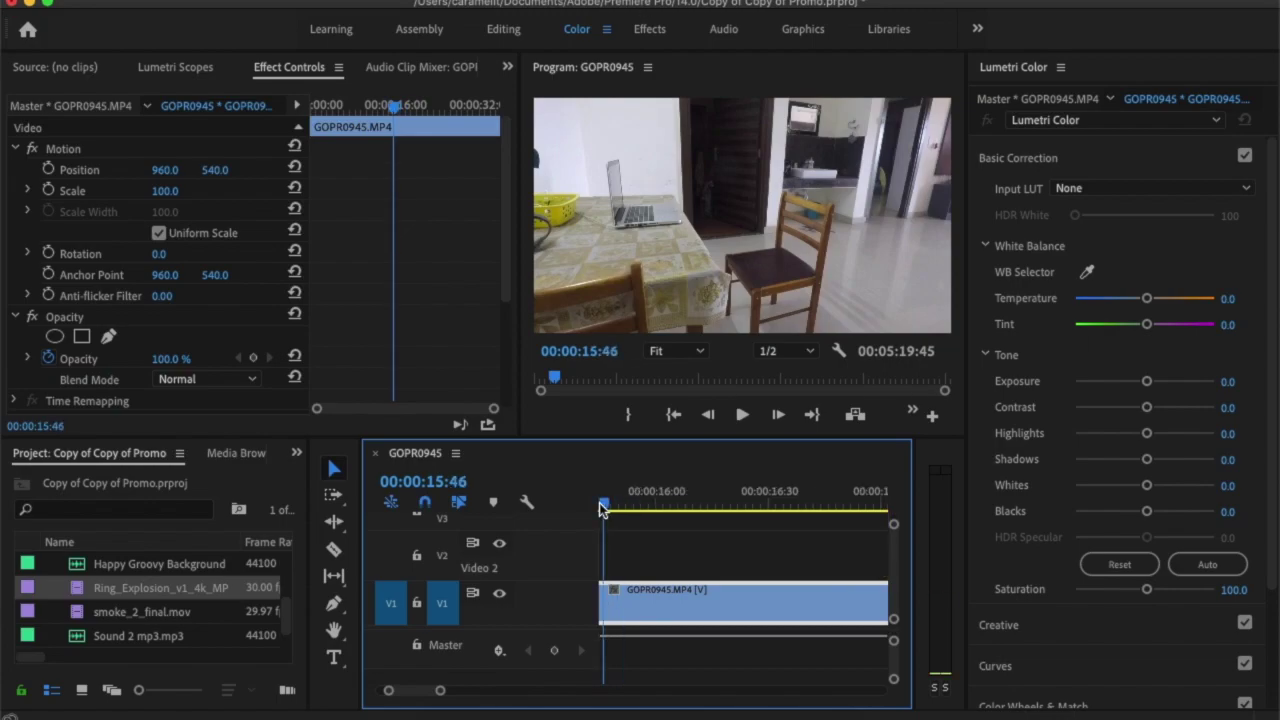
key(space)
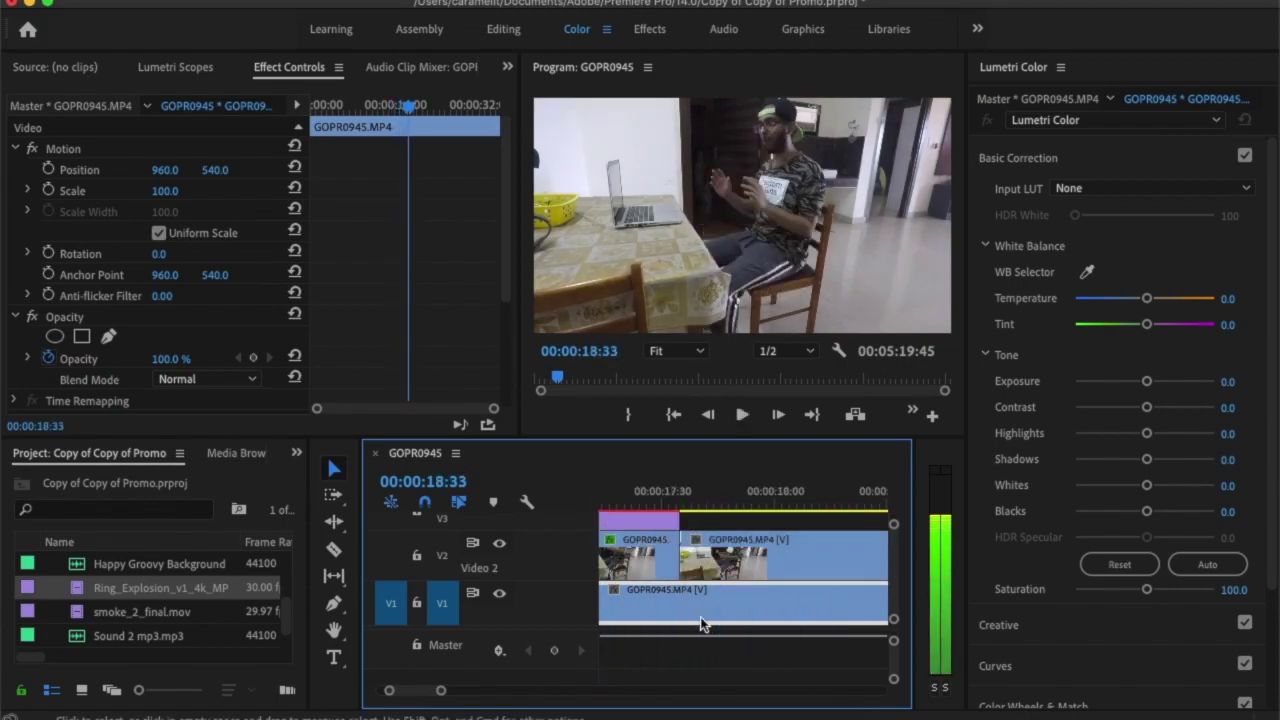
- Stop playback, return the playhead to 00:00:17:03 just before the explosion, and look up the render commands for the sequence
key(space)
scroll(700, 620, left, 5)
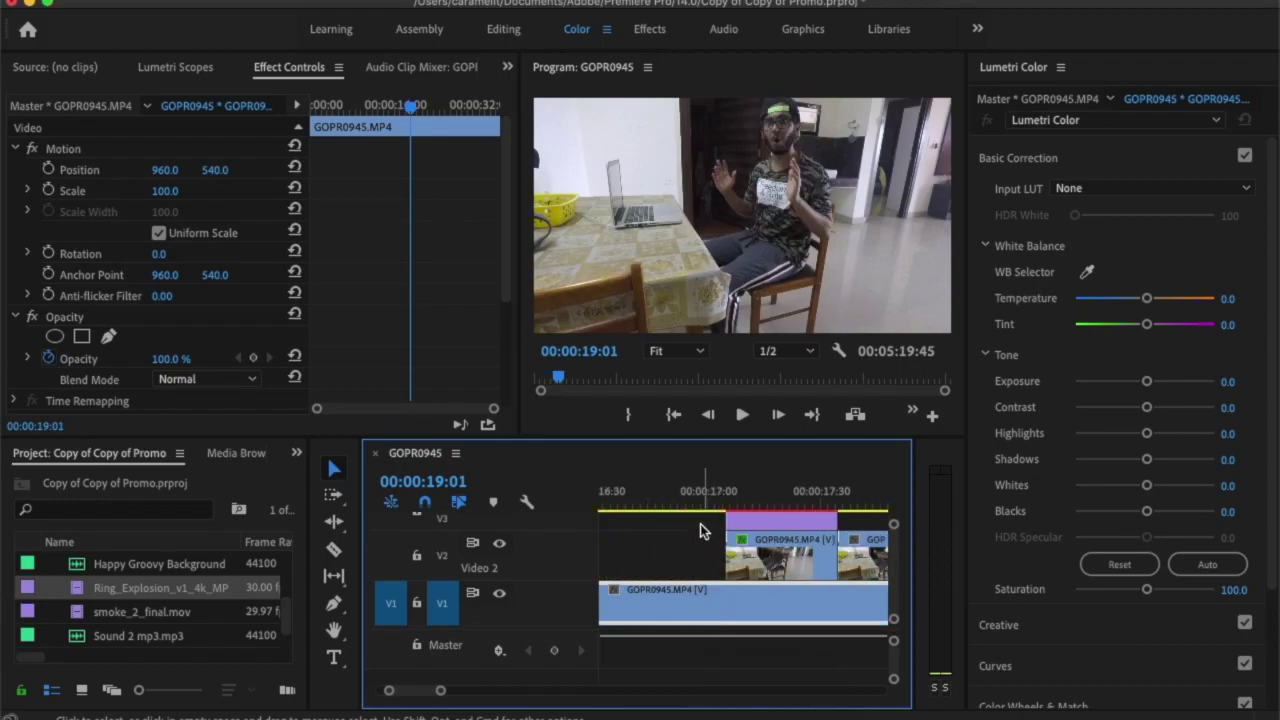
drag(686, 512, 719, 497)
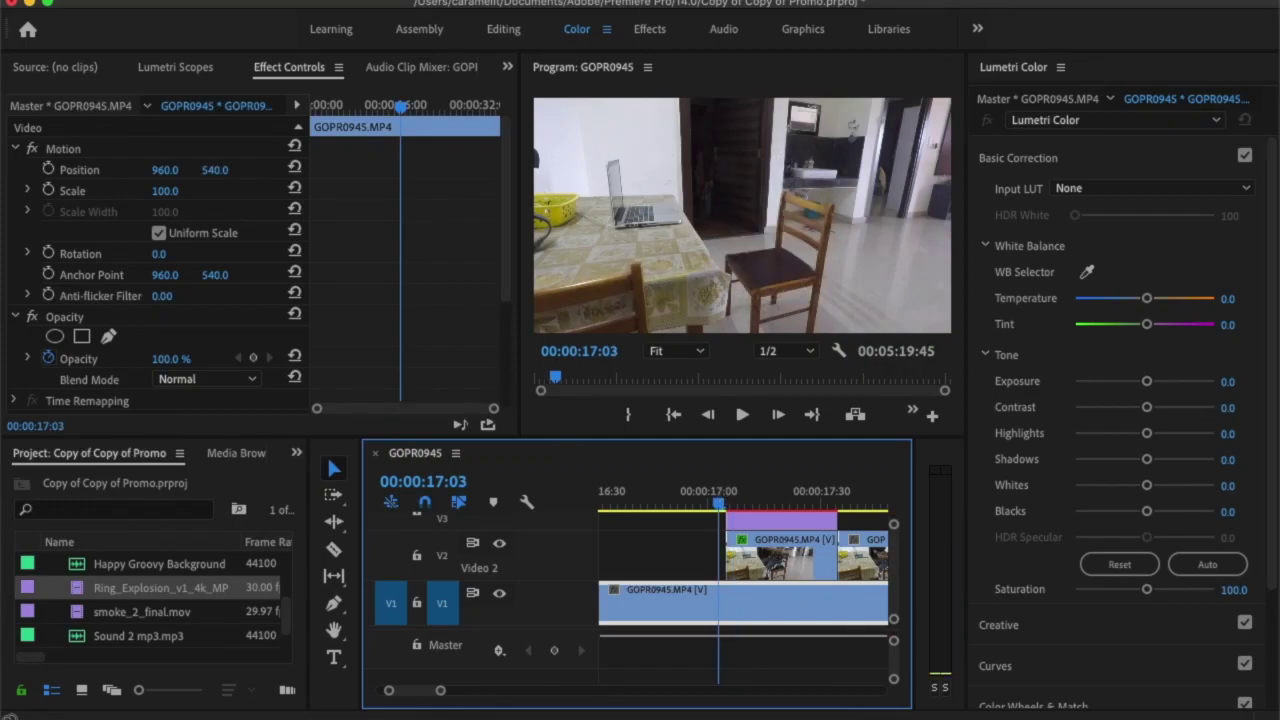
click(320, 2)
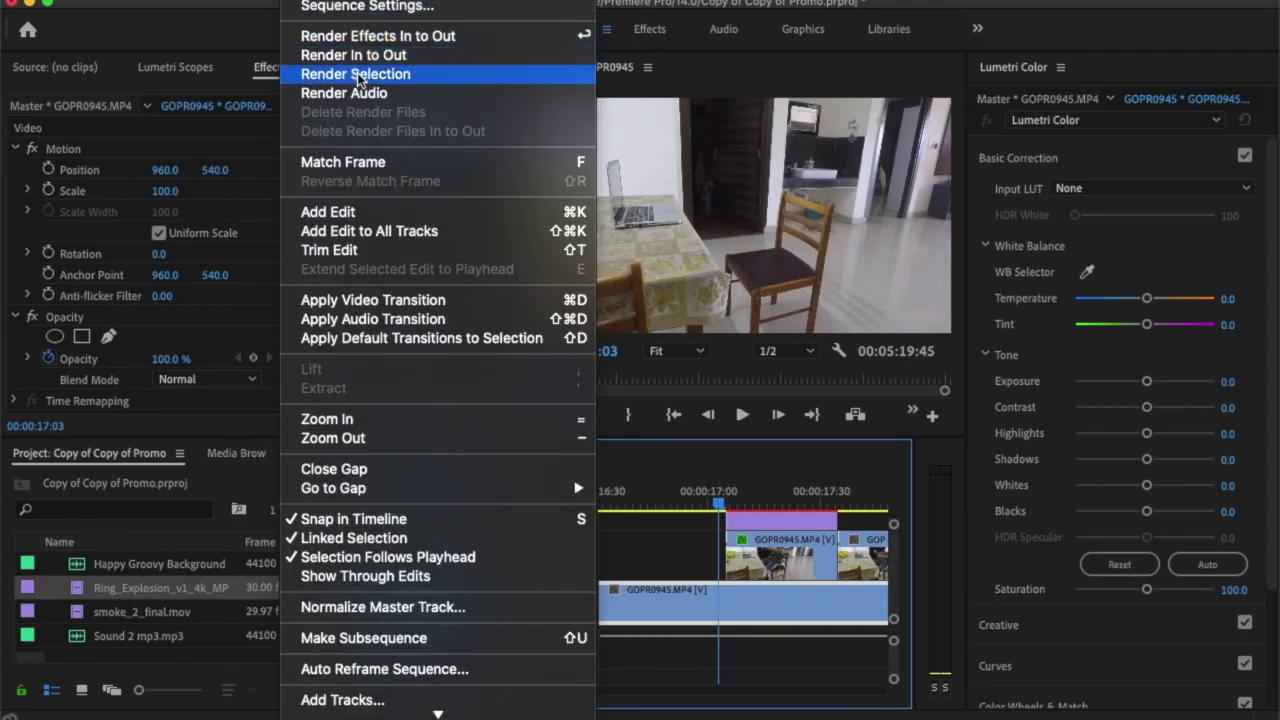
click(680, 556)
- Scrub over the start of the ring explosion and play the transition from the empty chair at 00:00:16:38
drag(705, 505, 729, 542)
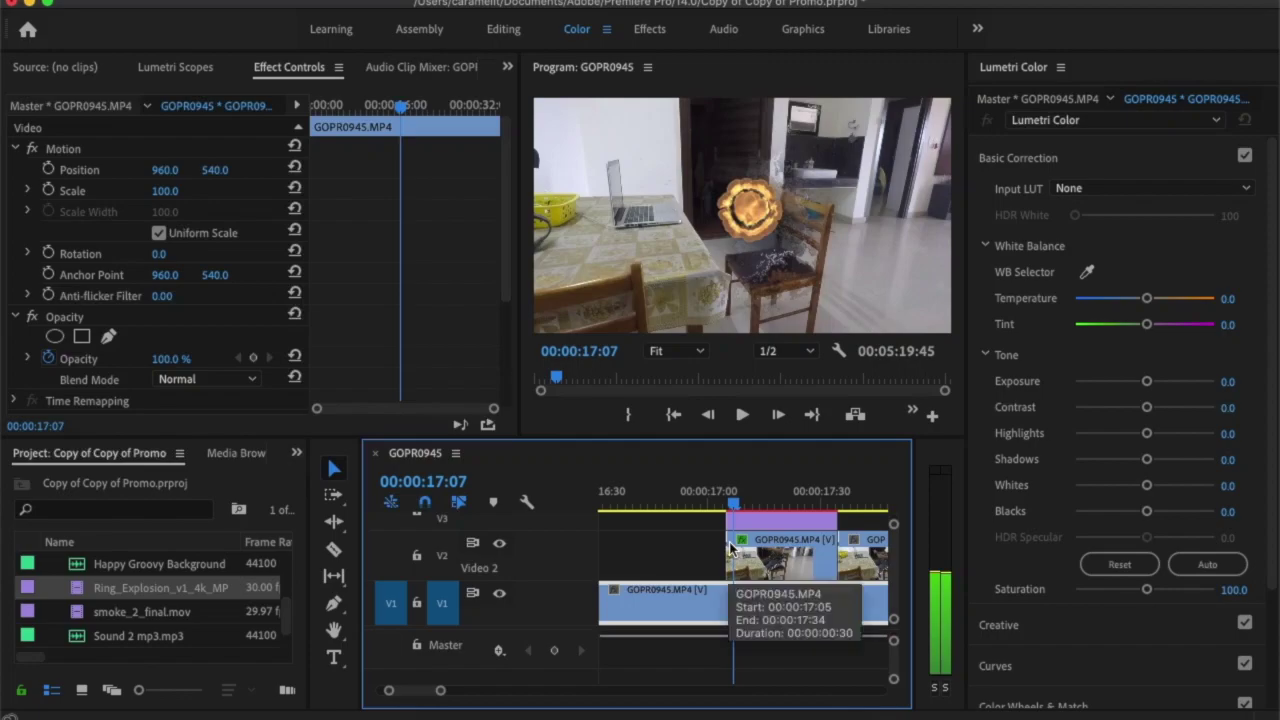
drag(729, 542, 679, 510)
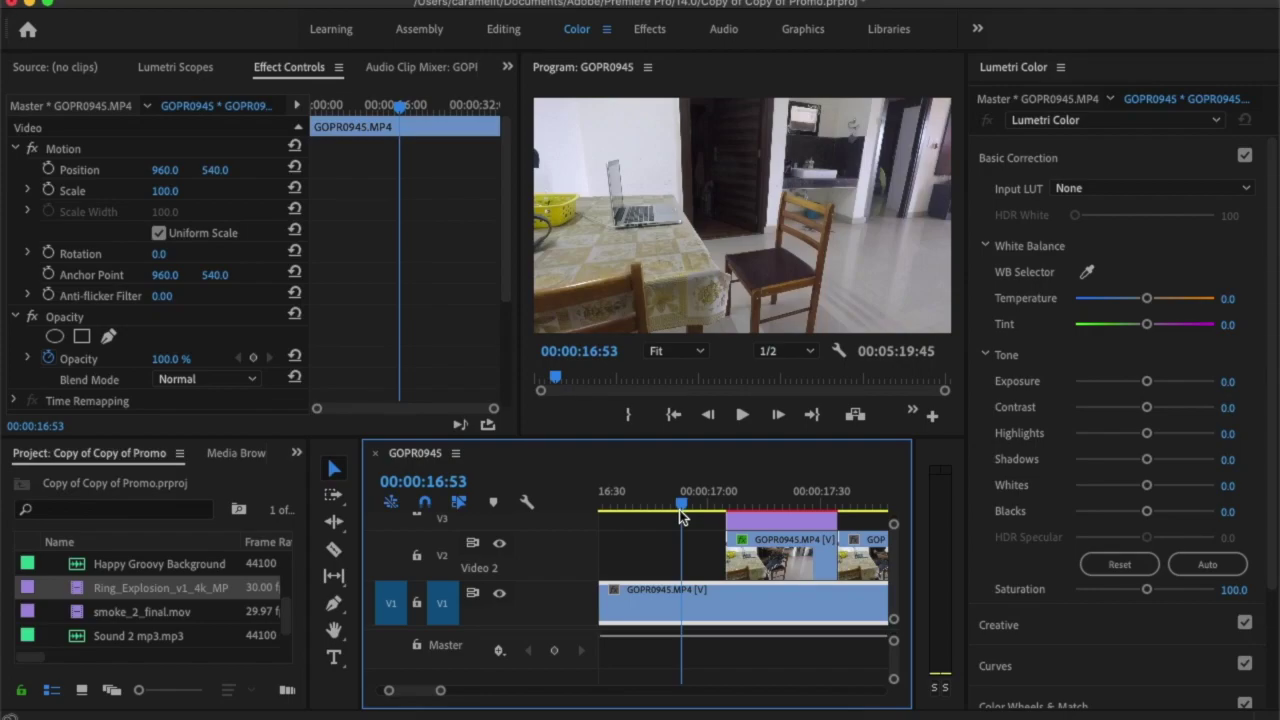
drag(679, 510, 629, 507)
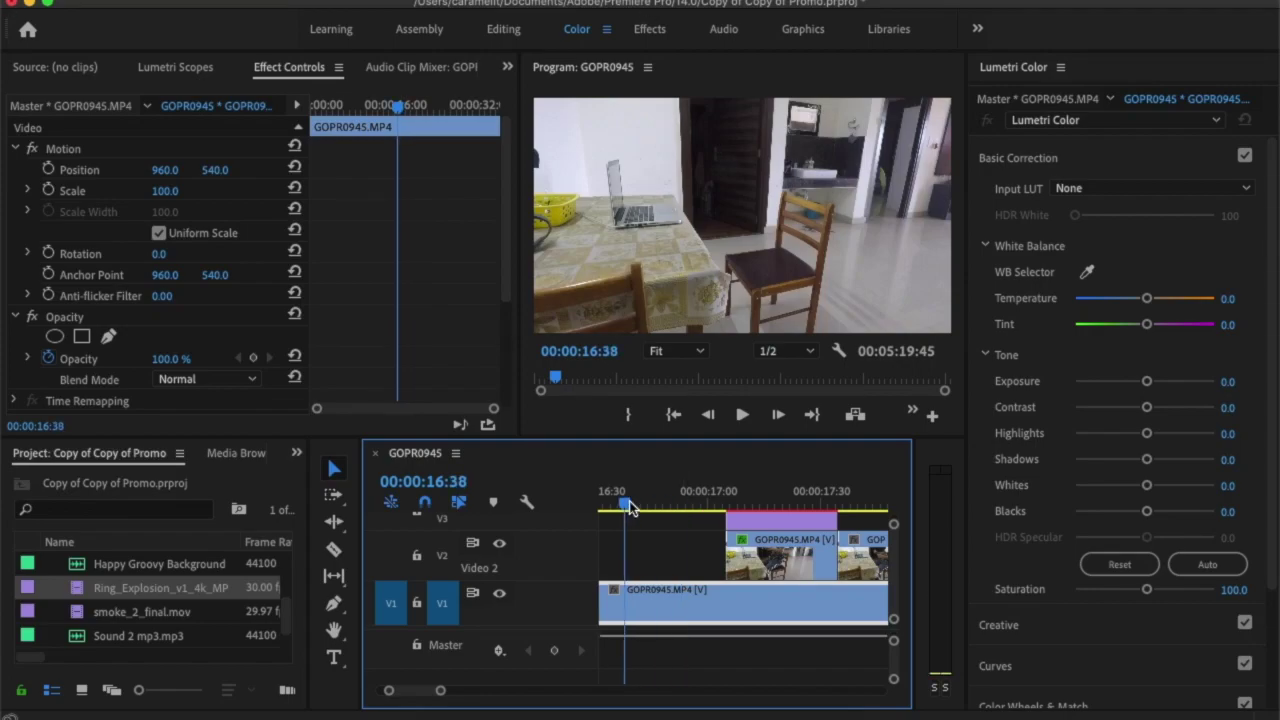
key(space)
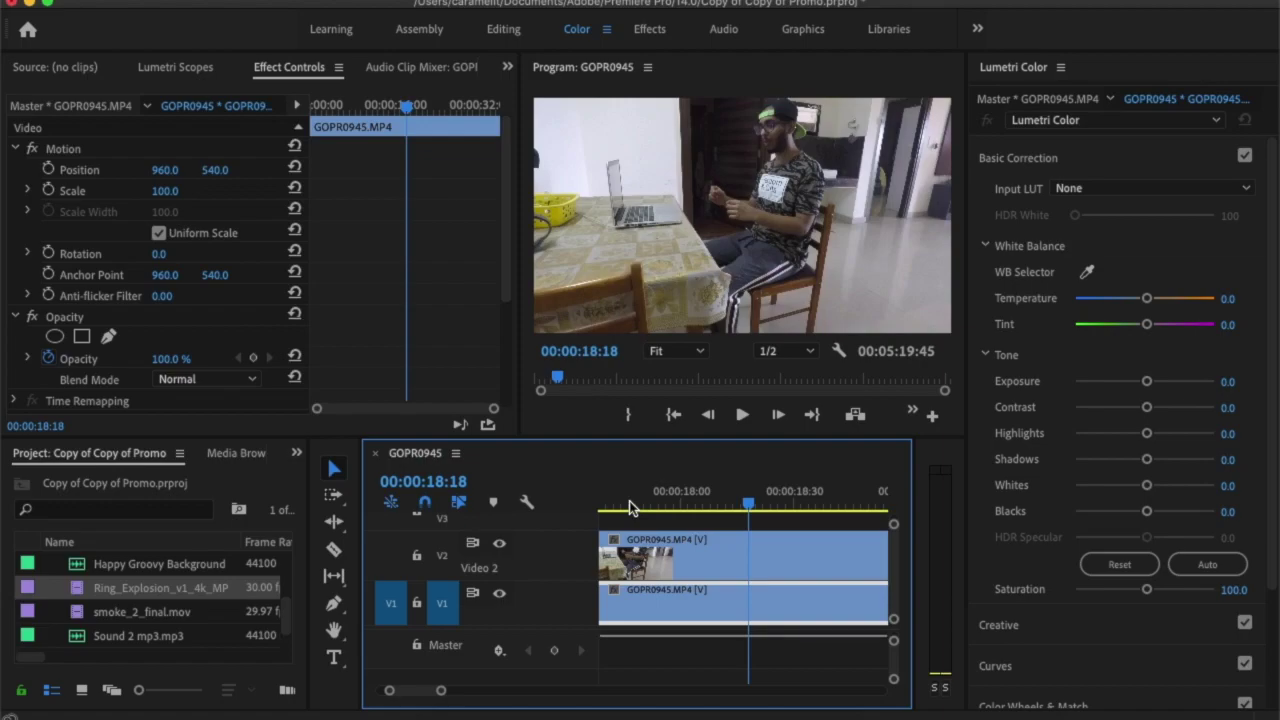
- Scrub through the ring explosion on V3 to examine how it overlaps the man's materialising, ending at 00:00:17:20
scroll(655, 551, left, 10)
scroll(655, 551, right, 7)
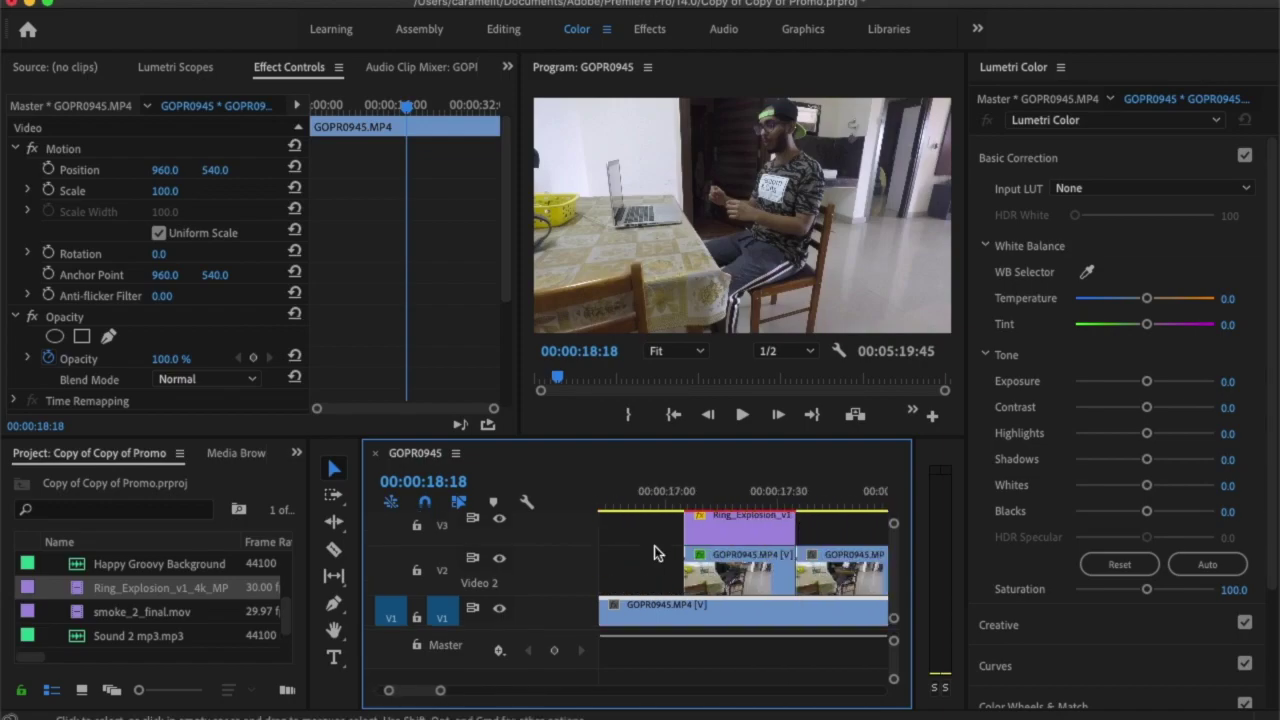
drag(625, 497, 683, 515)
scroll(664, 561, left, 5)
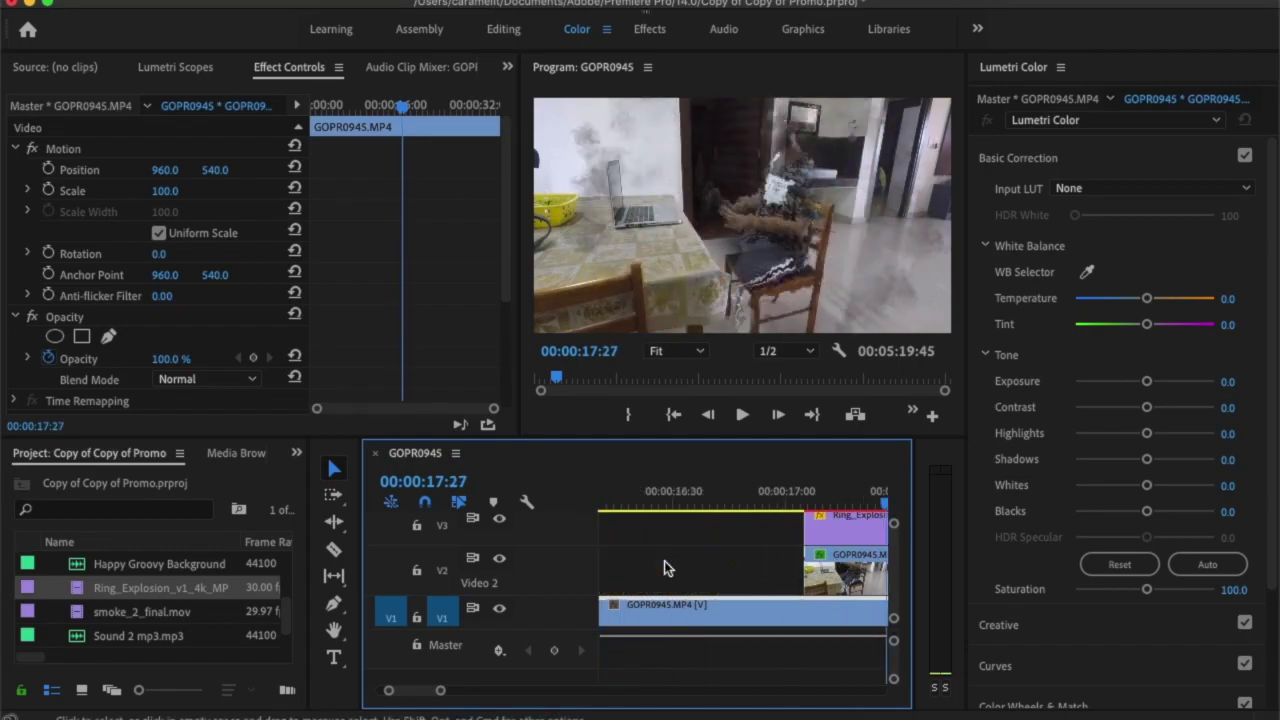
scroll(664, 561, right, 3)
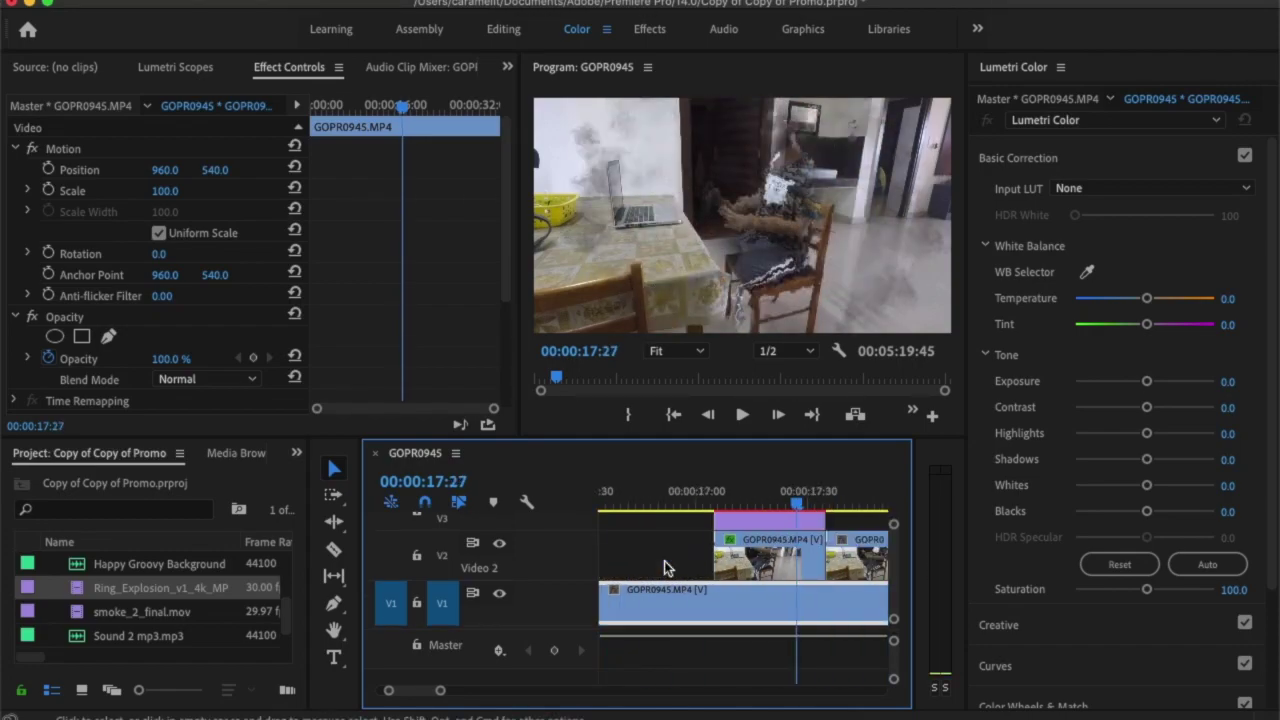
drag(707, 515, 771, 525)
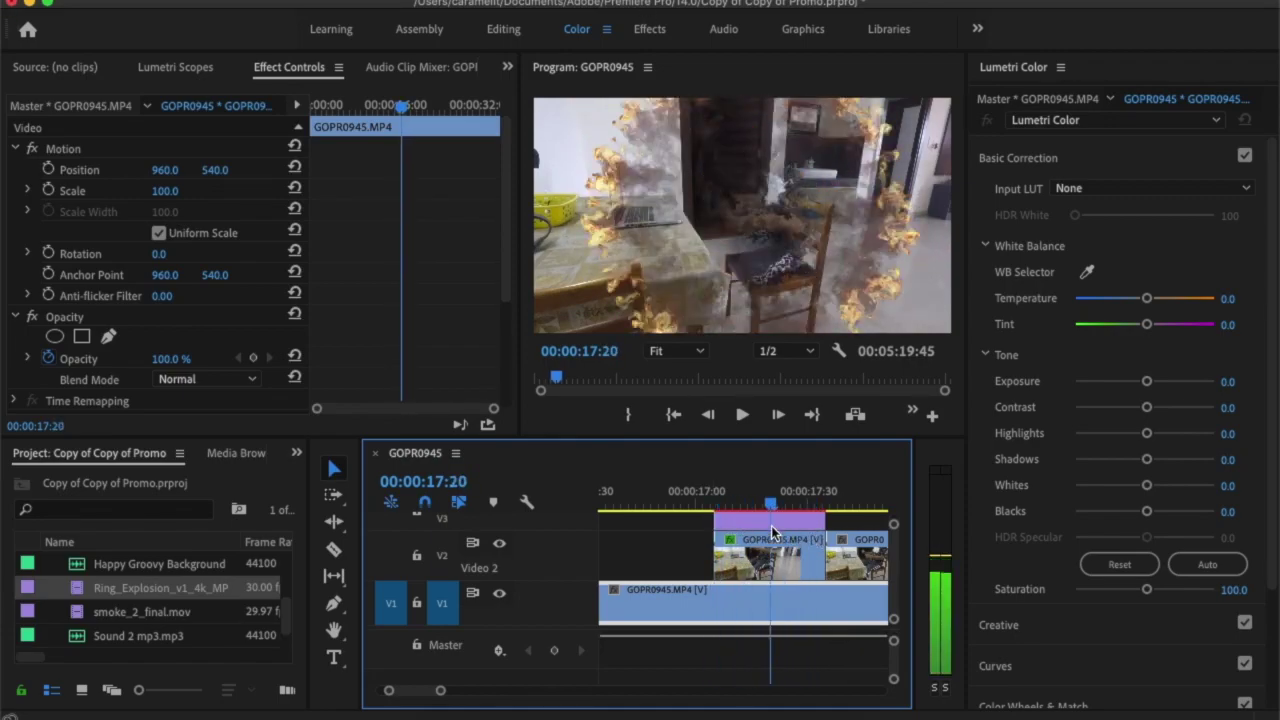